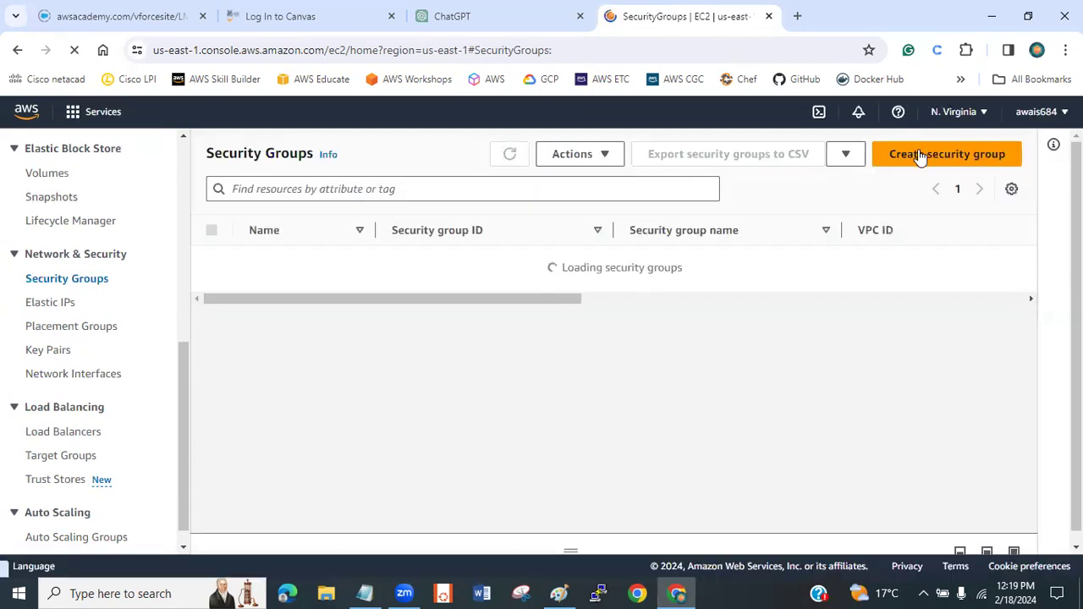
Step: Start creating a new security group and name it myefs-sg
left_click(921, 156)
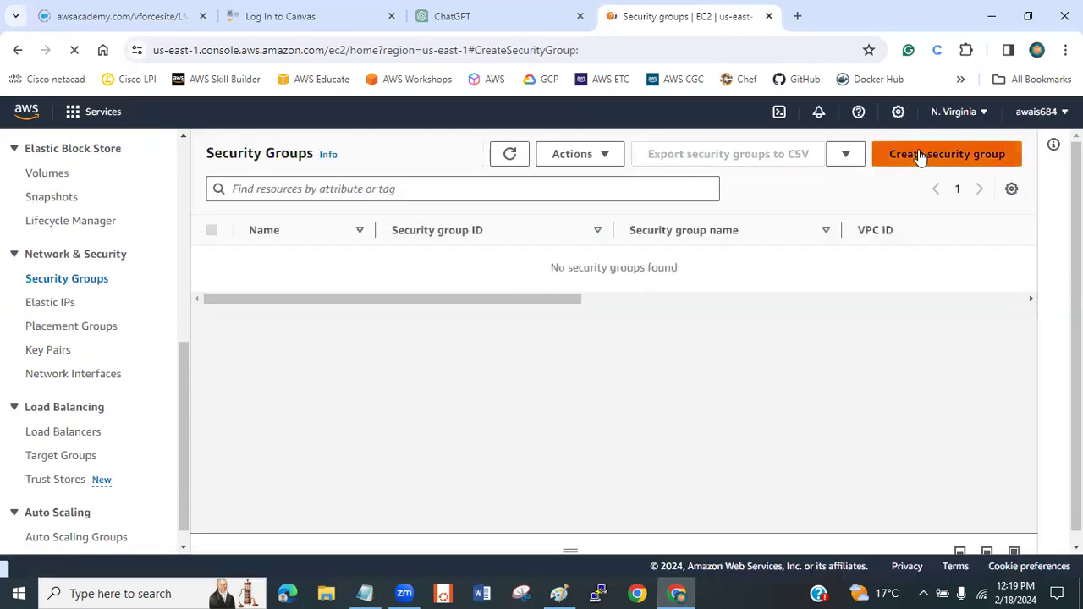
scroll(365, 306, "down", 5)
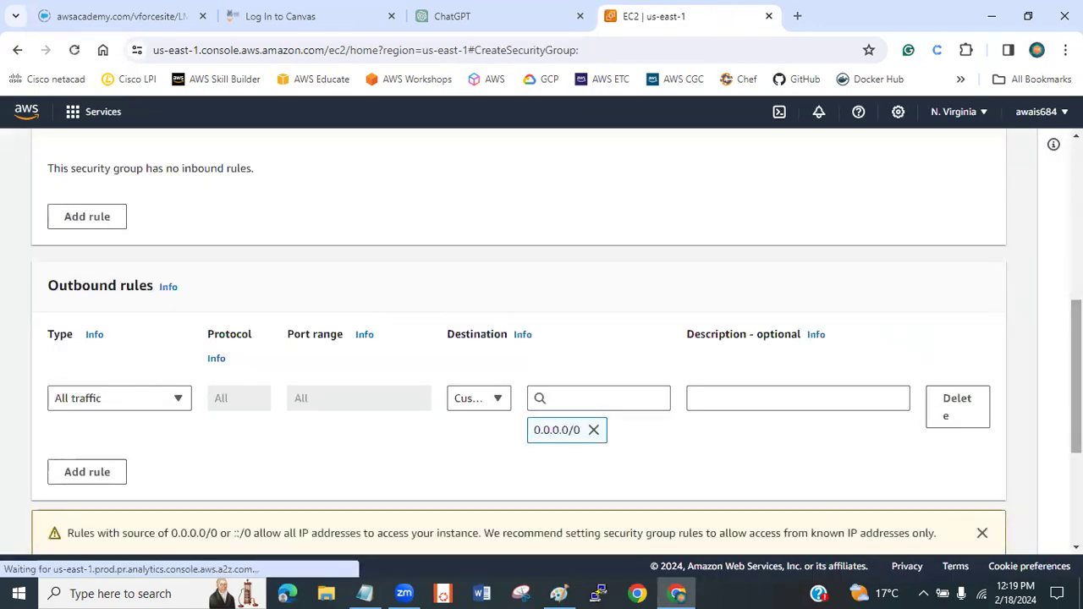
left_click(195, 328)
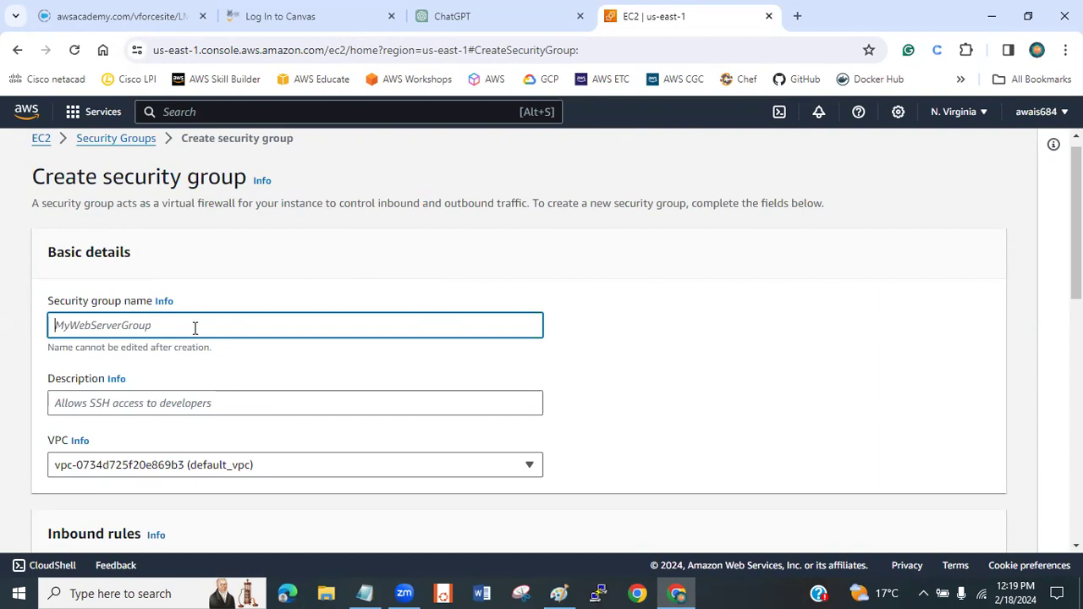
type("myefs")
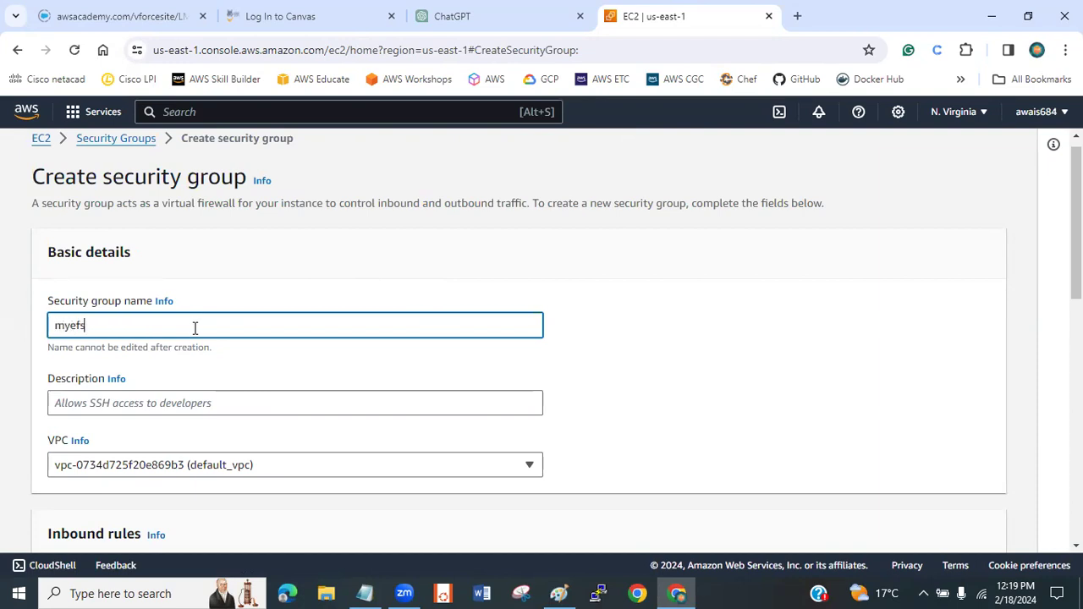
type("-psg")
Step: Copy the security group name myefs-sg into its description
scroll(381, 280, "down", 1)
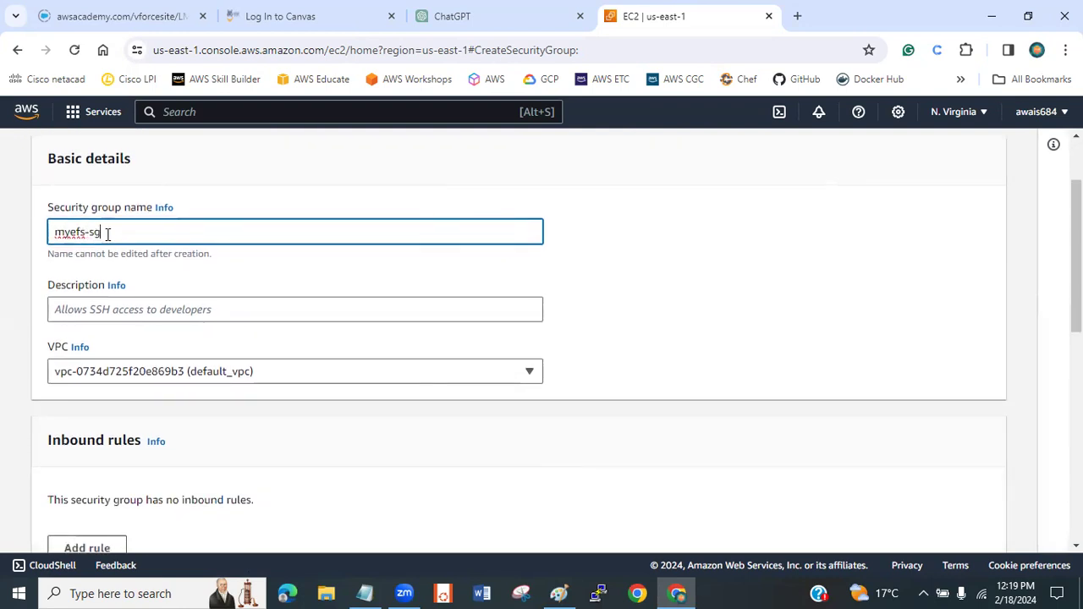
left_click_drag(108, 235, 33, 239)
key("ctrl+c")
left_click(141, 317)
key("ctrl+v")
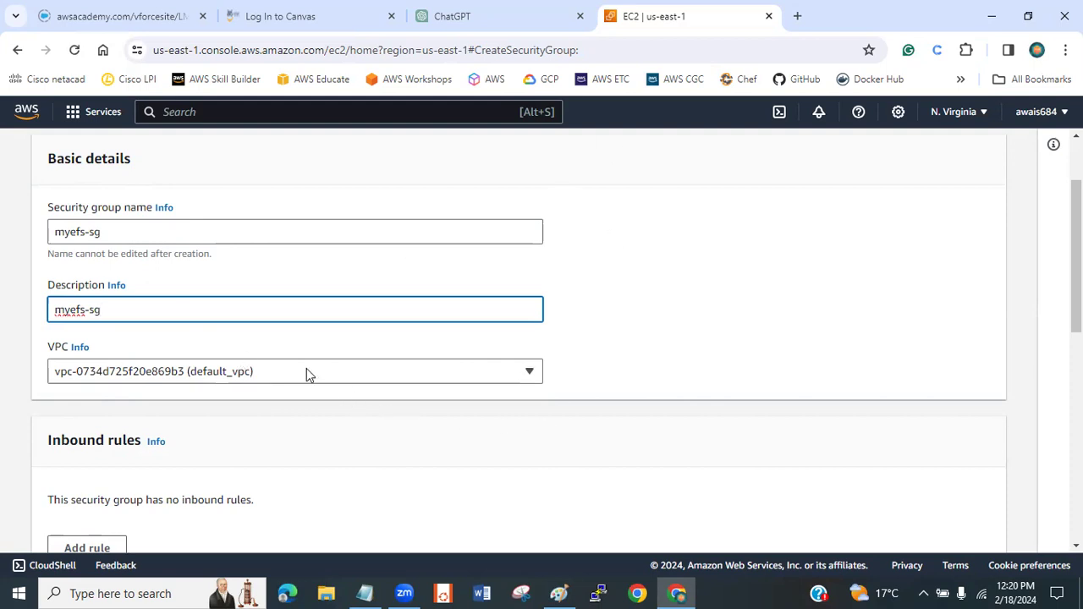
Step: Check the network diagram in Paint and set the security group's VPC to lab_vpc back in the browser
left_click(267, 370)
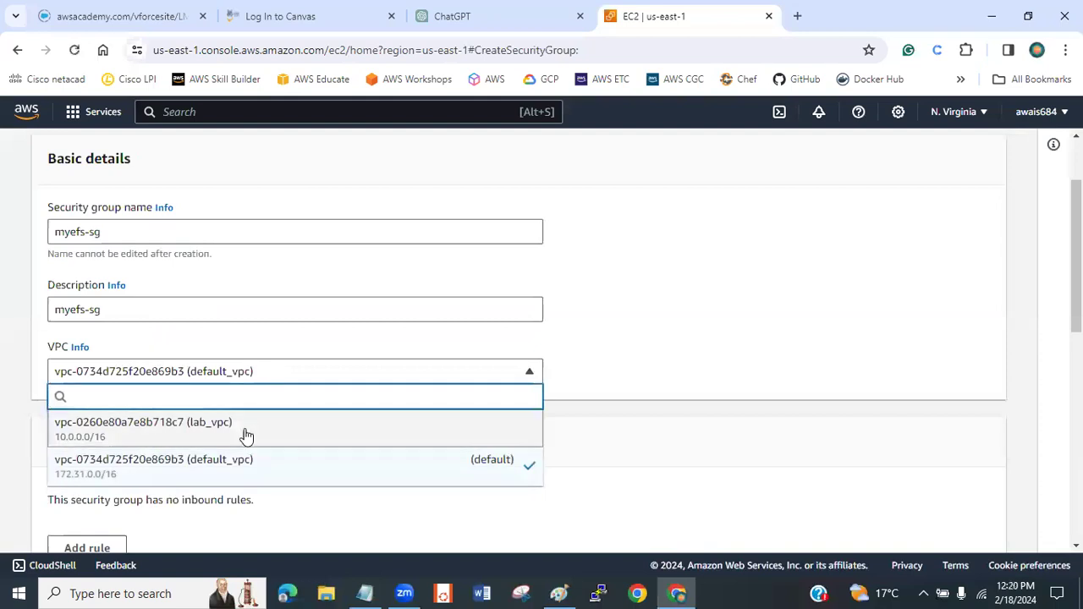
left_click(562, 592)
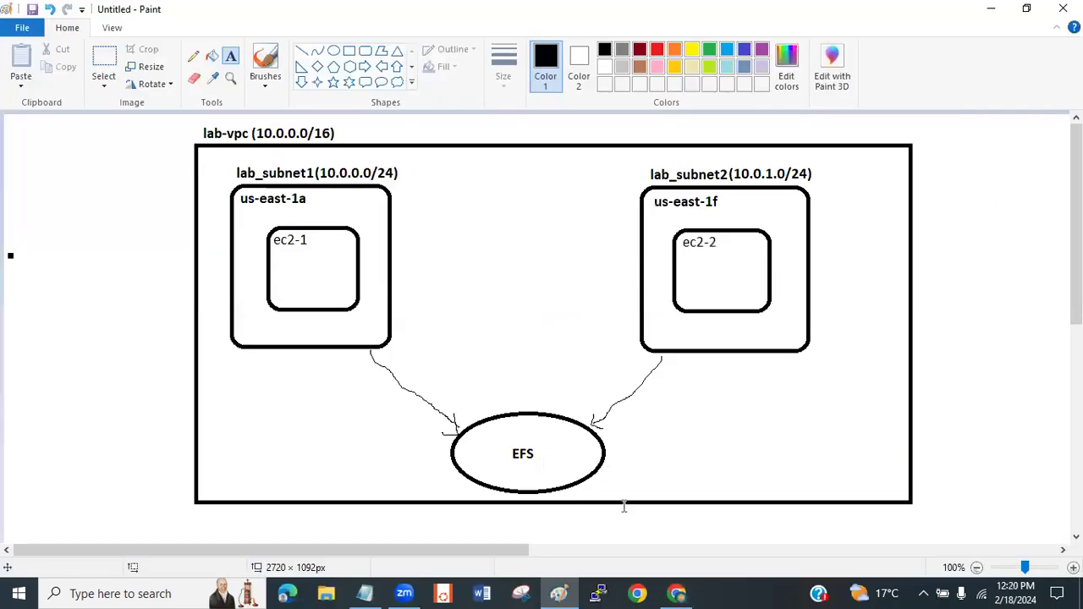
left_click(677, 592)
left_click(283, 374)
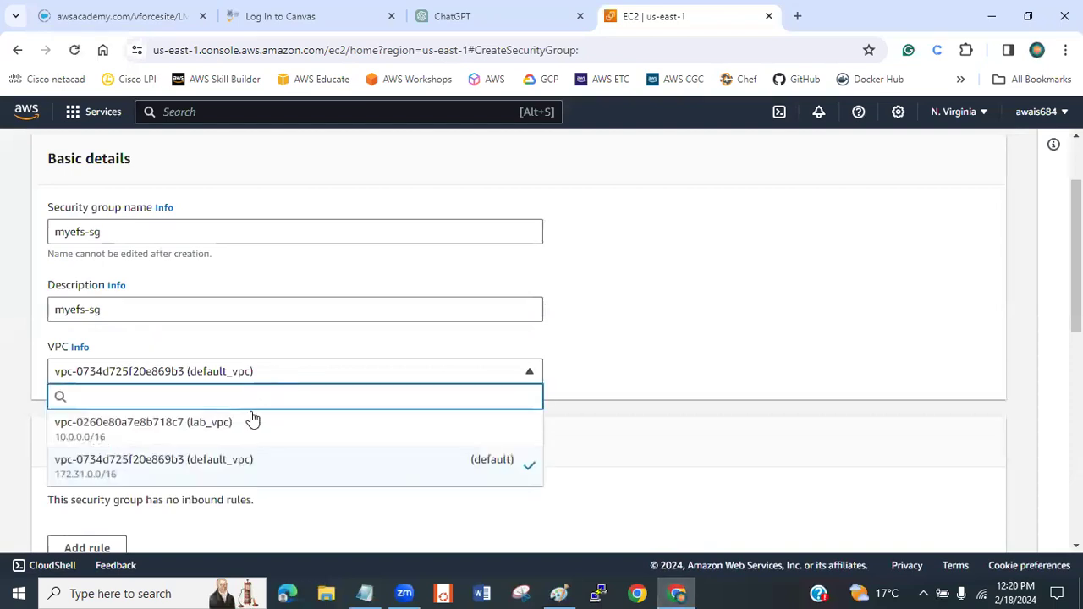
left_click(245, 421)
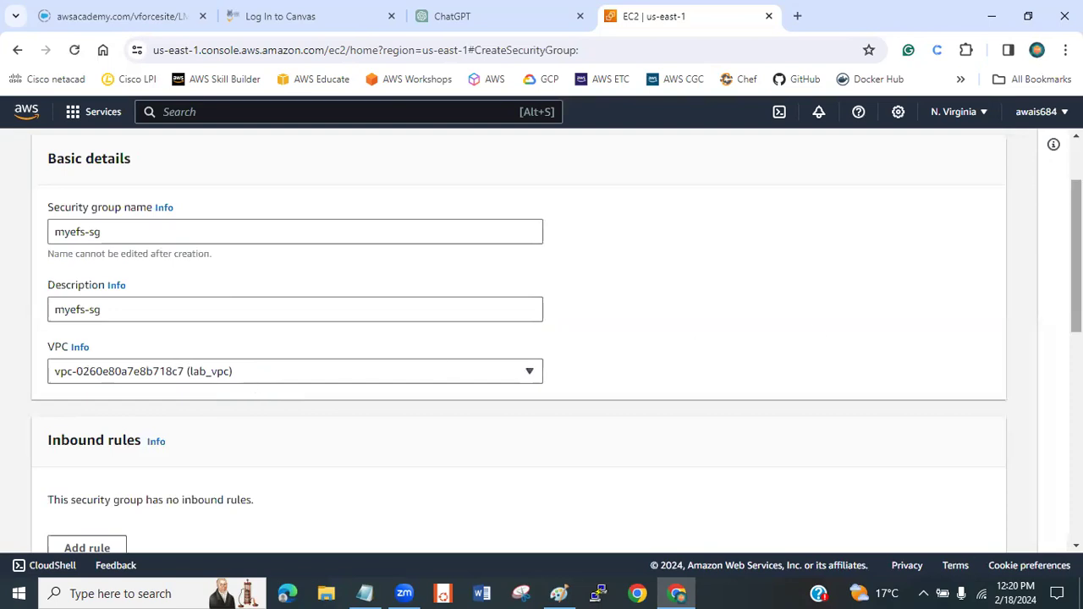
Step: Add an inbound rule of type HTTP with the source Anywhere-IPv4
scroll(248, 385, "down", 2)
scroll(428, 310, "down", 1)
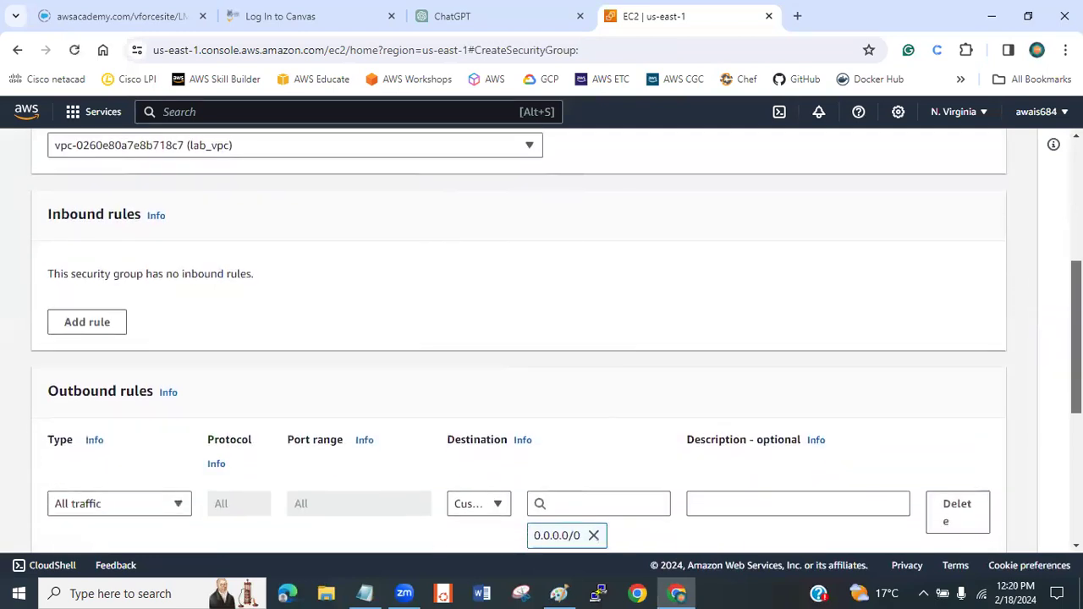
left_click(88, 322)
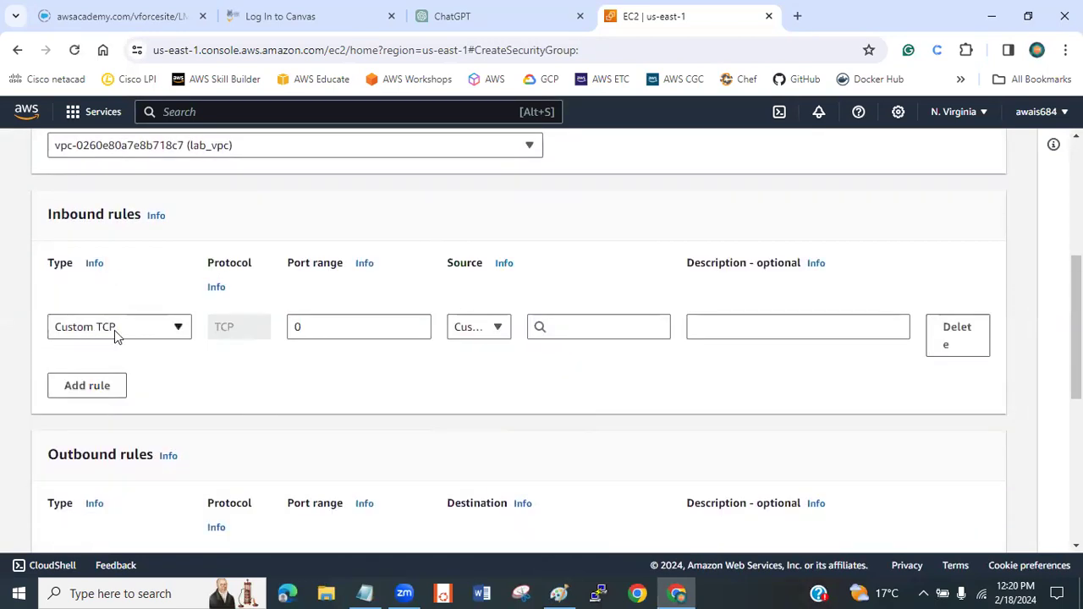
left_click(115, 330)
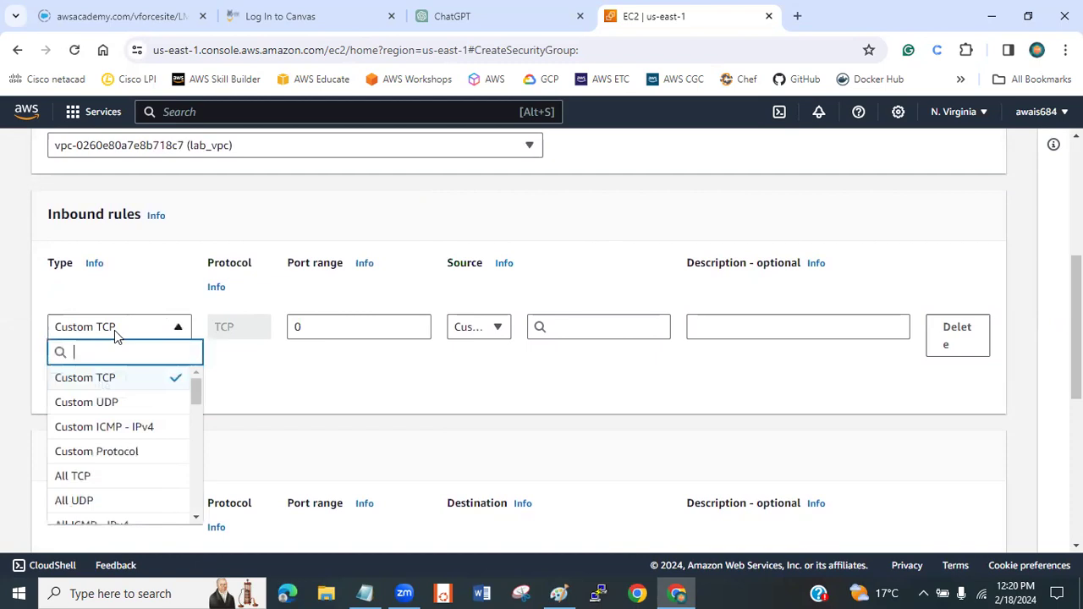
type("htt")
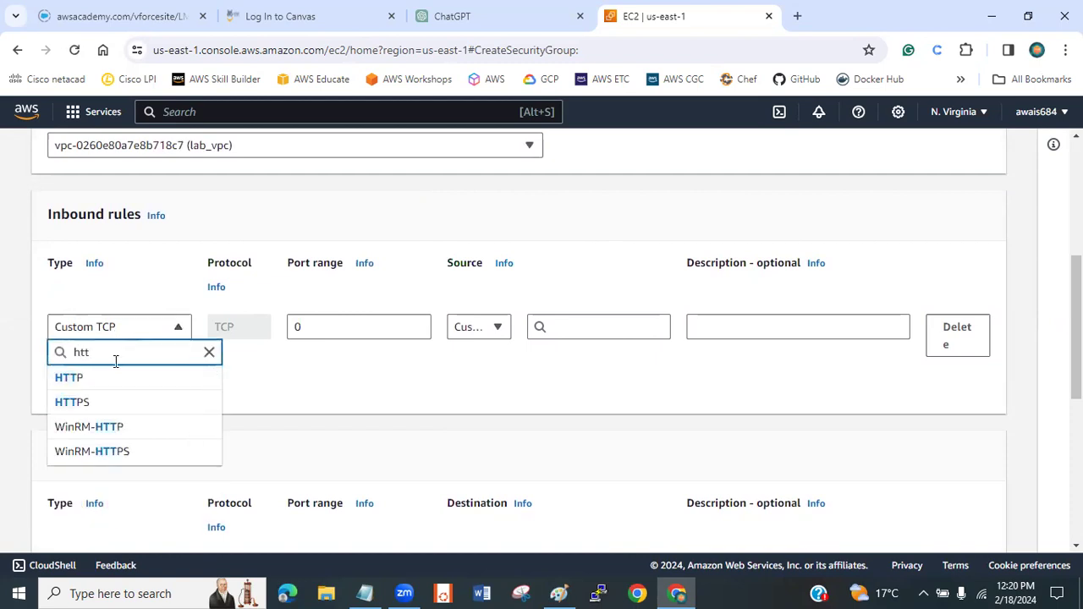
left_click(111, 378)
left_click(481, 332)
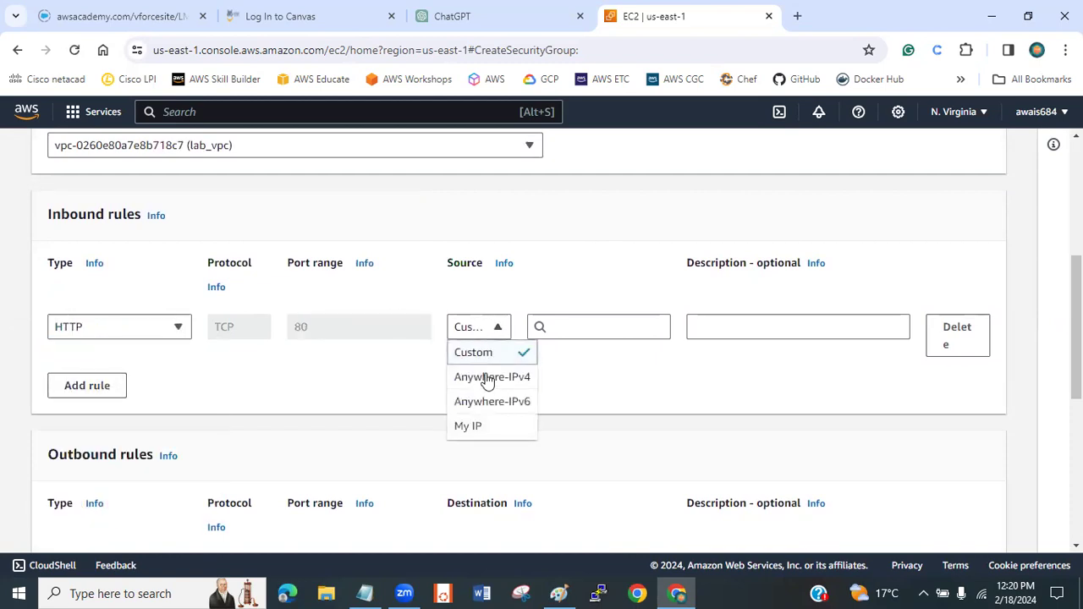
left_click(489, 379)
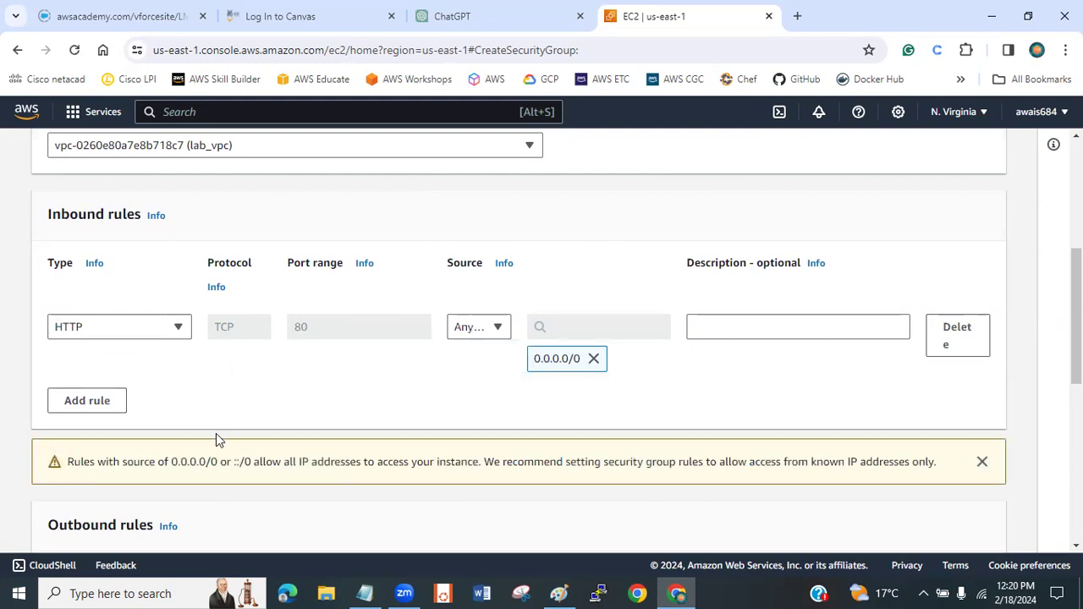
Step: Add a second inbound rule of type NFS with the source Anywhere-IPv4
left_click(100, 404)
left_click(140, 413)
type("nfs")
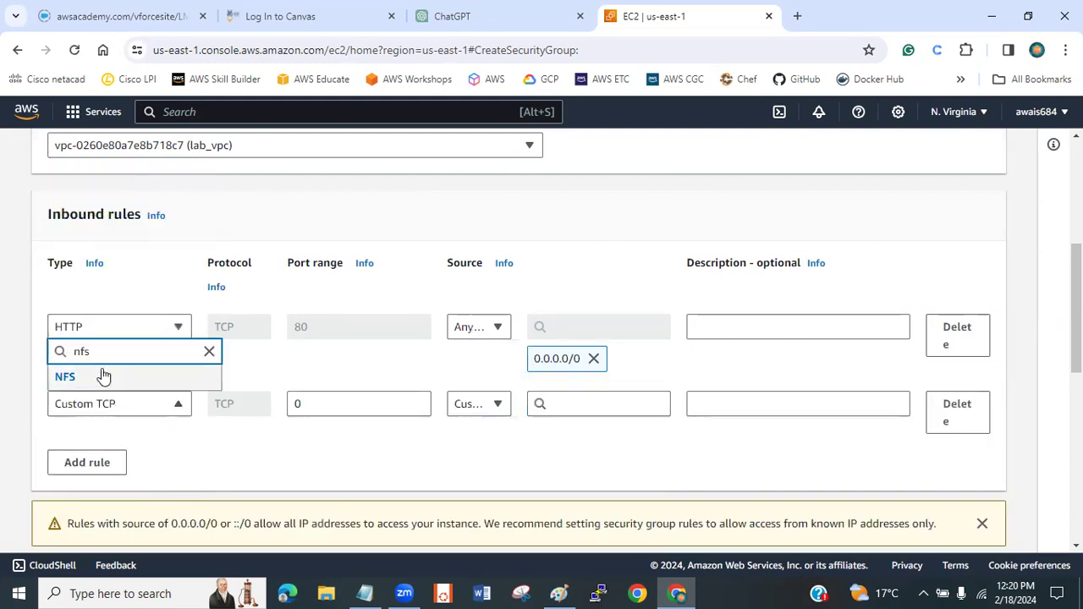
left_click(104, 375)
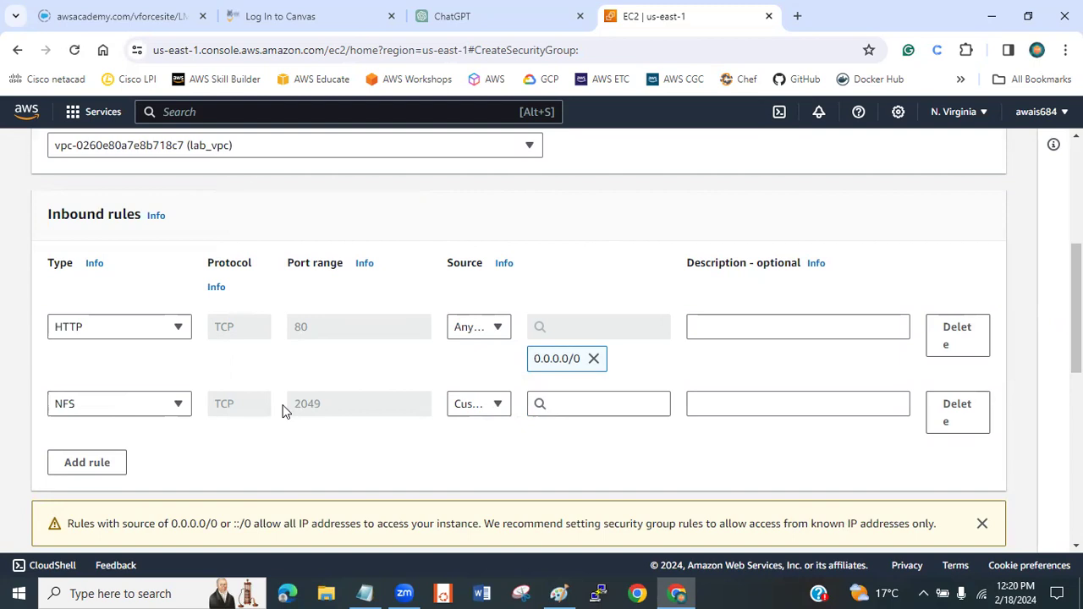
left_click(64, 405)
left_click(238, 453)
left_click(483, 410)
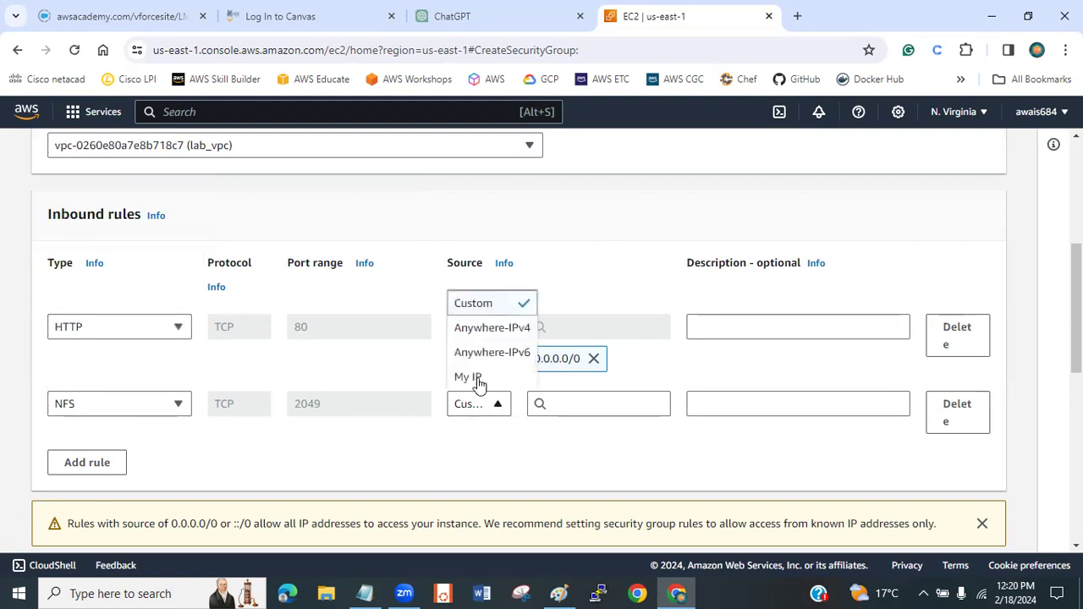
left_click(487, 329)
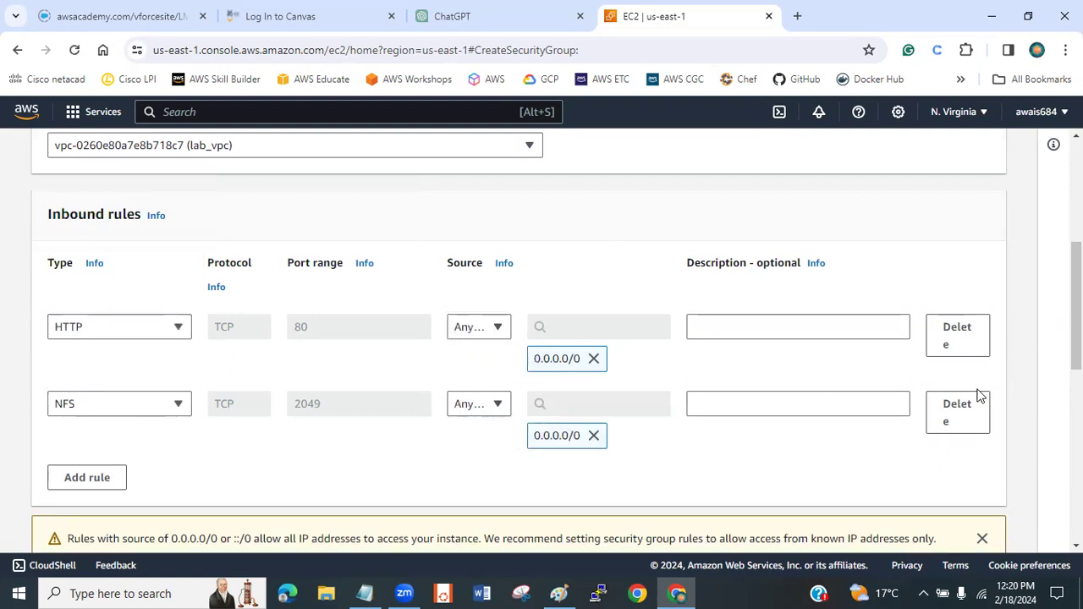
Step: Review the inbound and outbound rules and create the security group
scroll(674, 339, "down", 2)
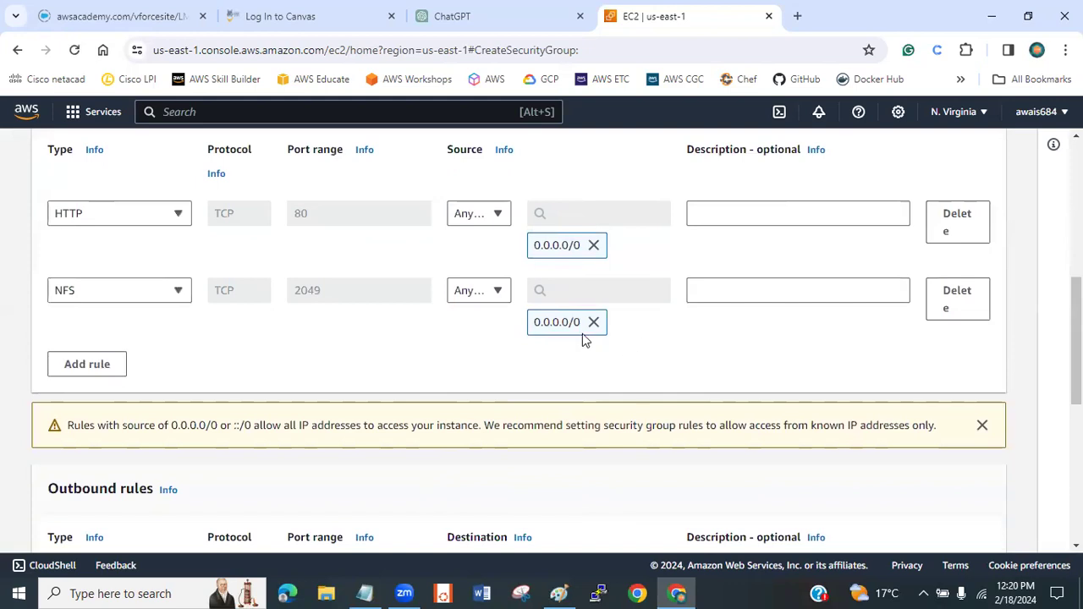
left_click(504, 301)
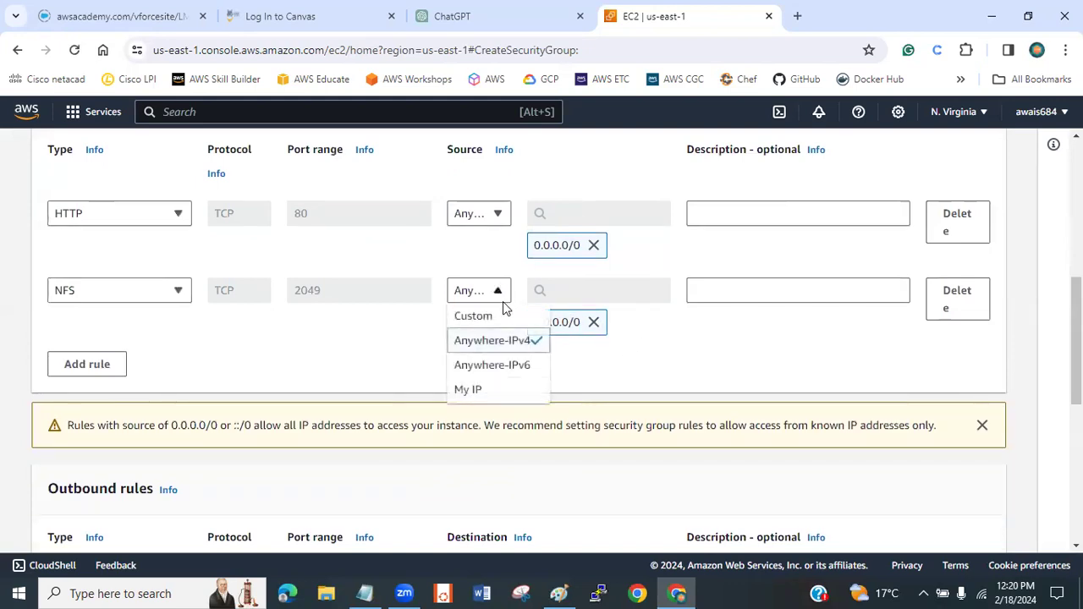
left_click(407, 330)
scroll(477, 329, "down", 2)
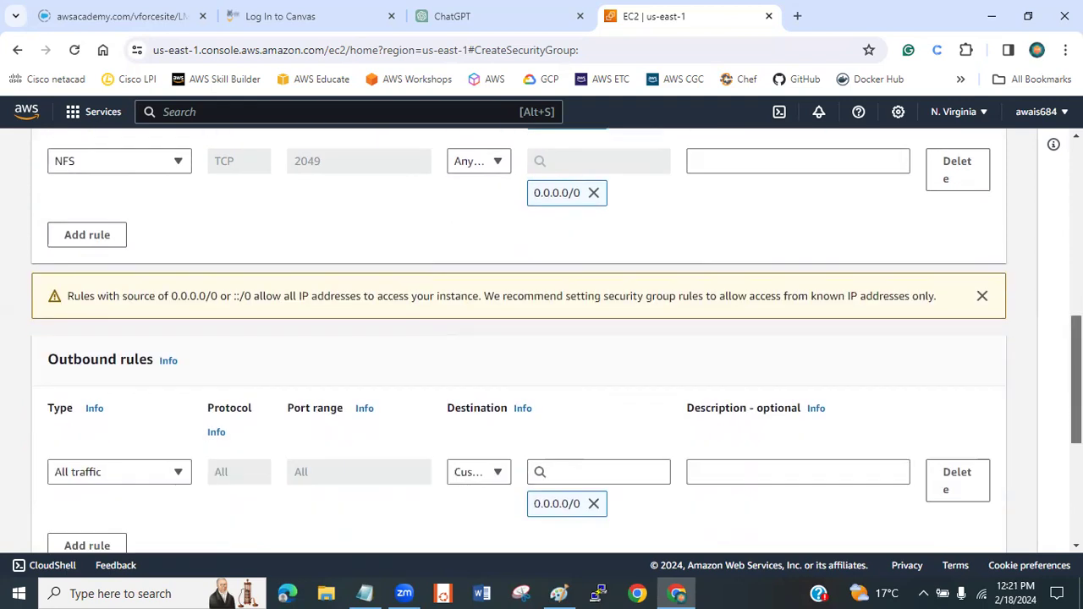
scroll(542, 339, "down", 4)
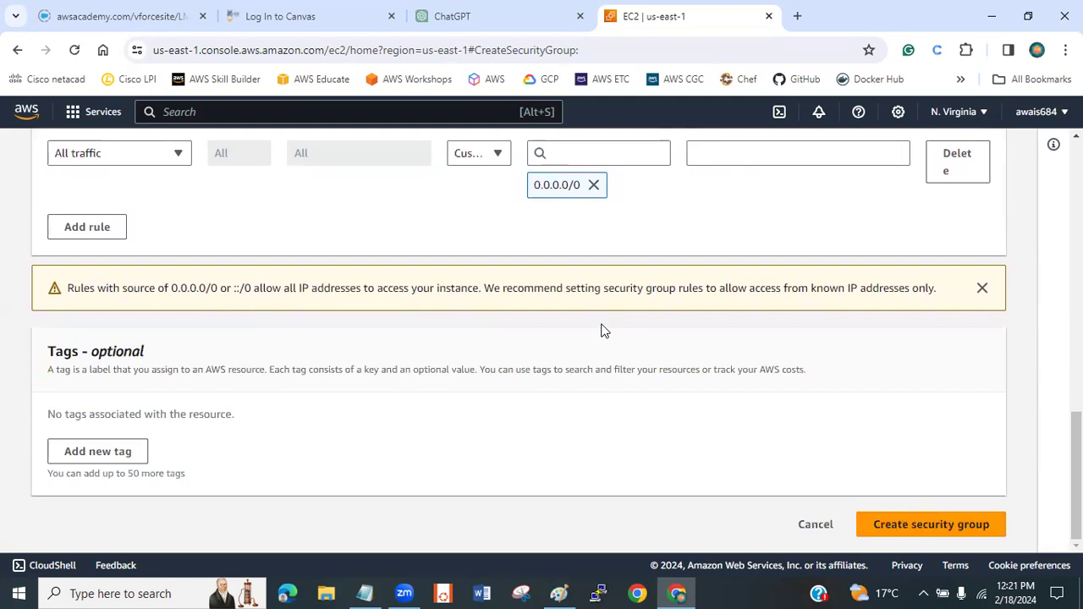
left_click(915, 526)
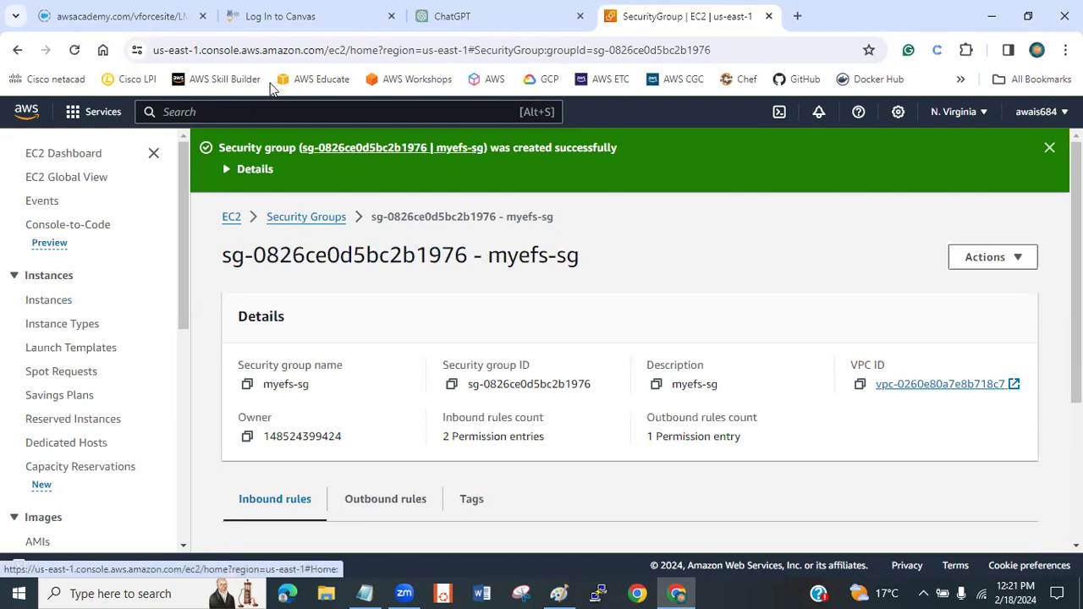
Step: Find and open the EFS service, and start creating a file system with customized settings
left_click(244, 111)
type("efs")
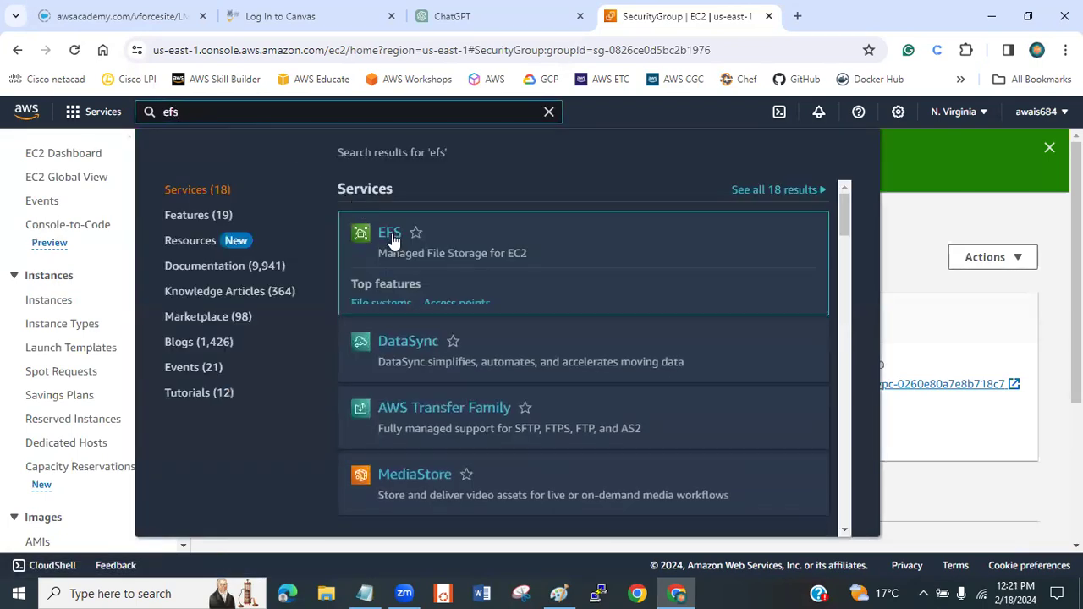
left_click(391, 239)
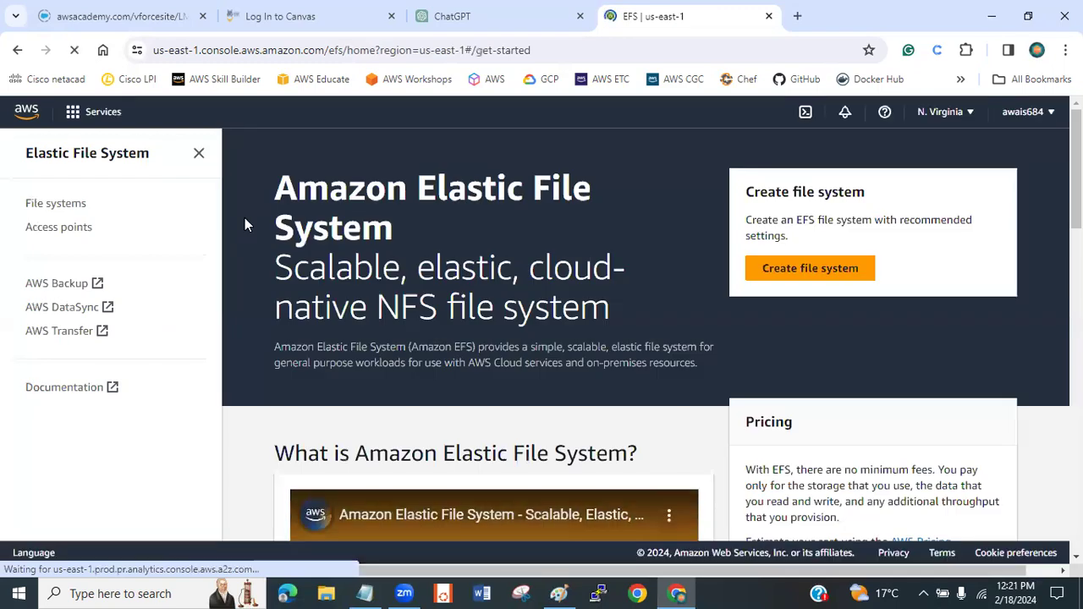
left_click(801, 276)
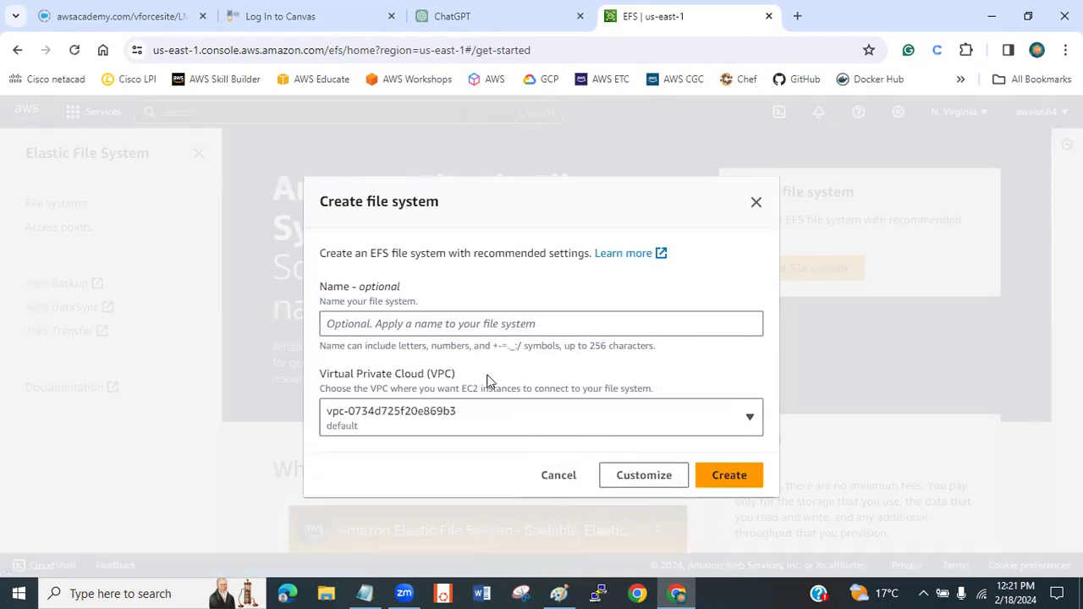
left_click(643, 475)
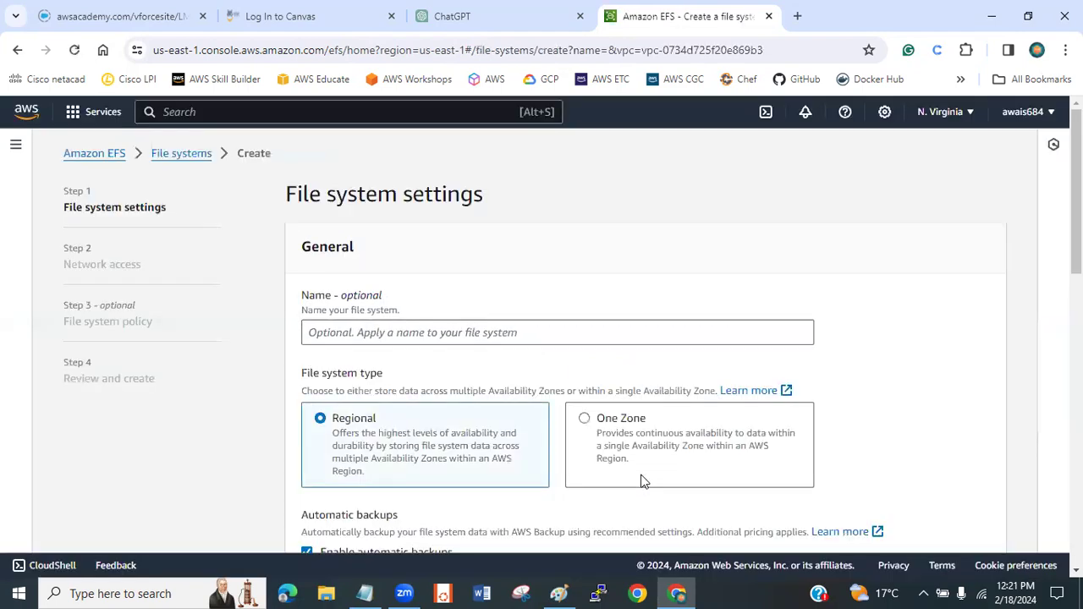
Step: Name the new file system myefs in its general settings
scroll(643, 481, "down", 2)
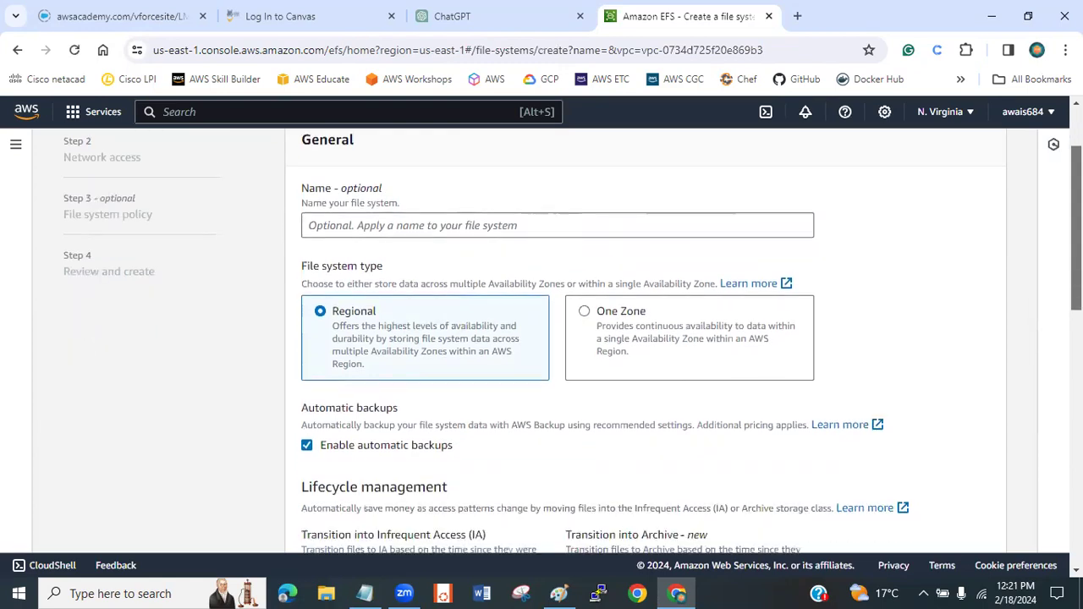
scroll(390, 256, "up", 1)
left_click(381, 265)
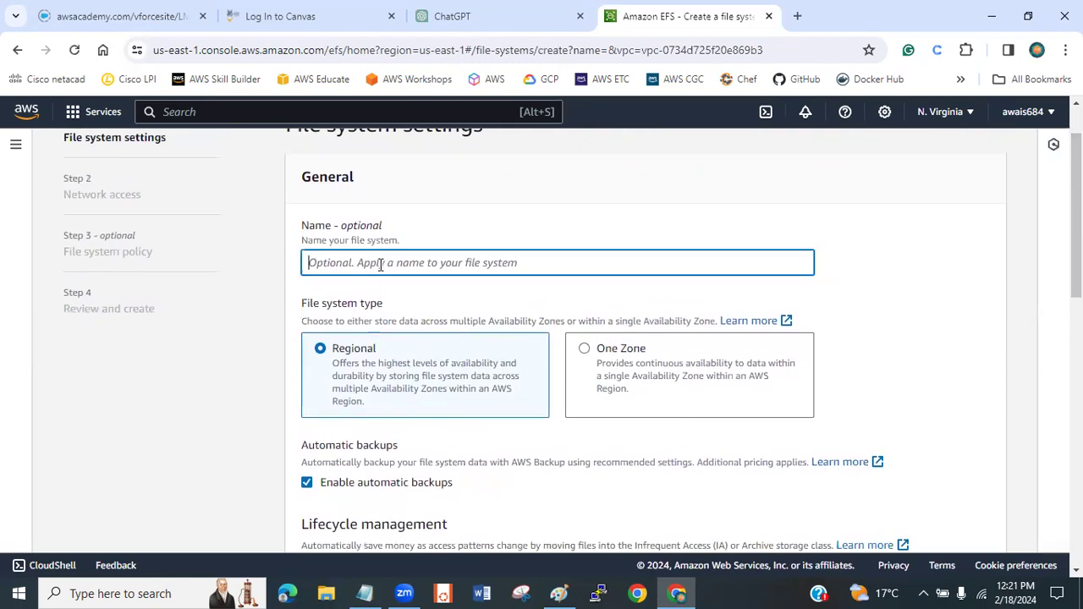
type("myefs")
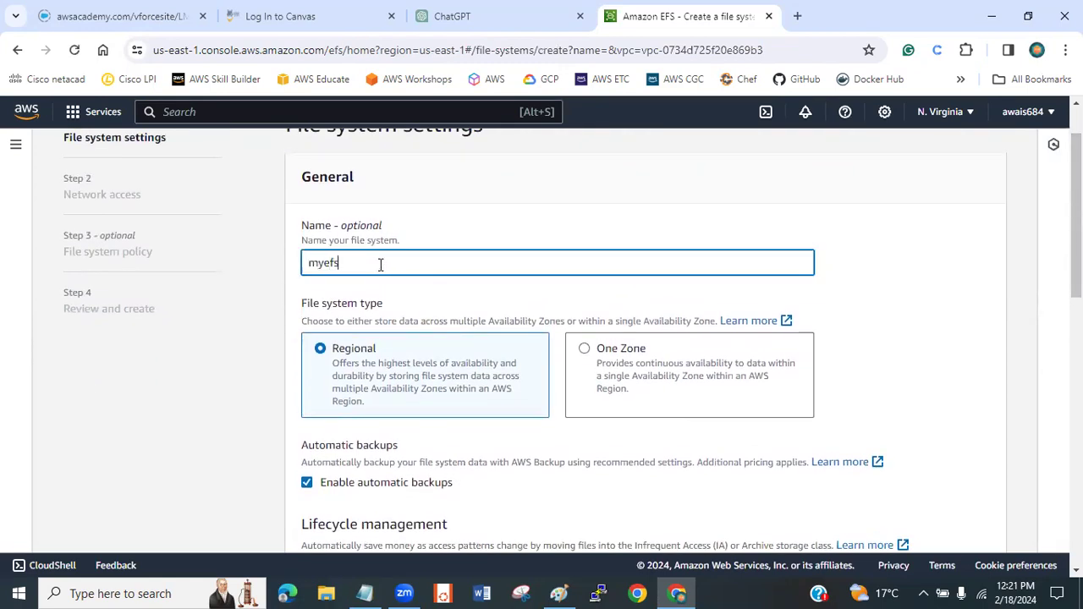
Step: Compare the Regional and One Zone file system types by switching between them, and select Regional for the file system
scroll(1024, 247, "down", 2)
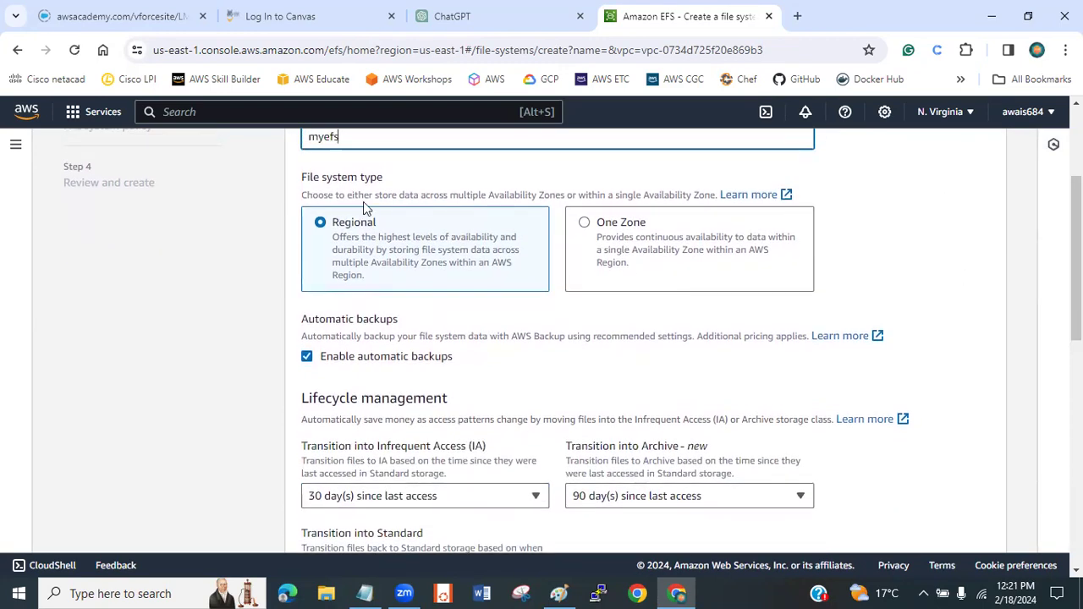
left_click_drag(302, 180, 385, 182)
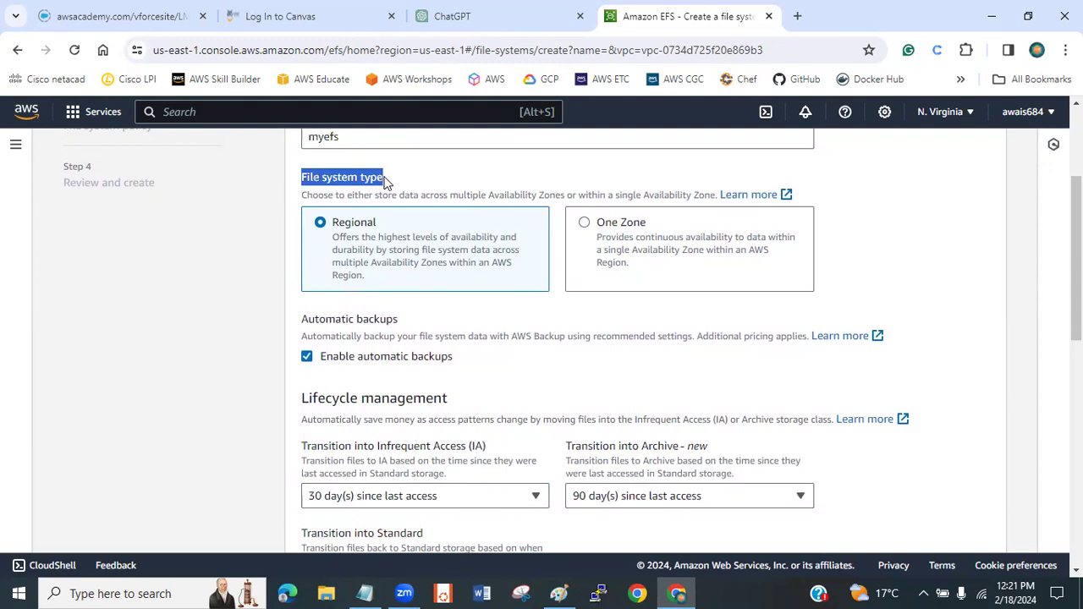
left_click(385, 182)
left_click_drag(332, 222, 379, 225)
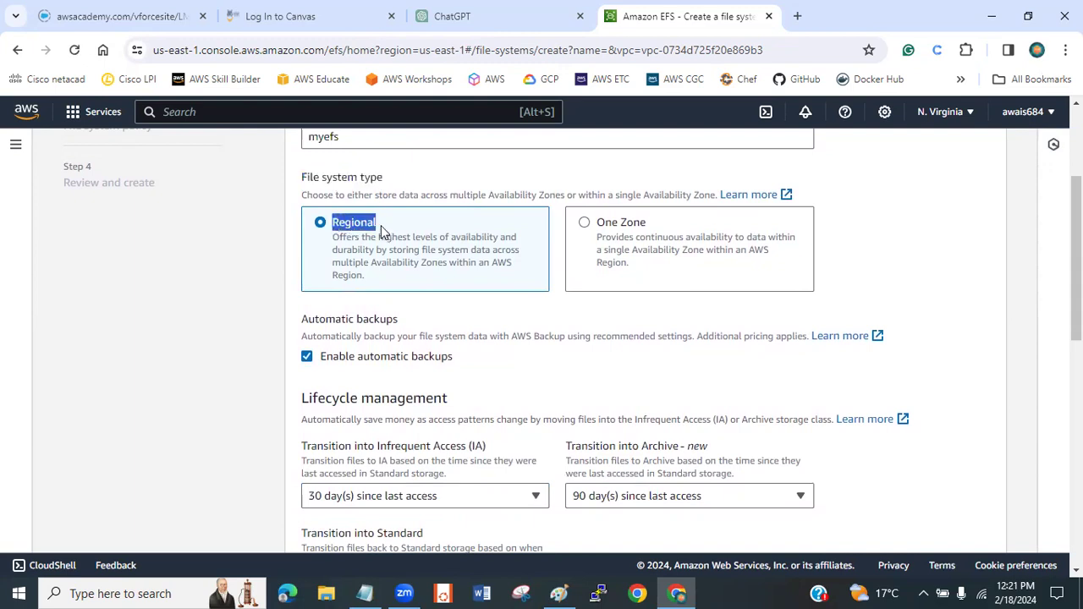
left_click_drag(595, 236, 647, 224)
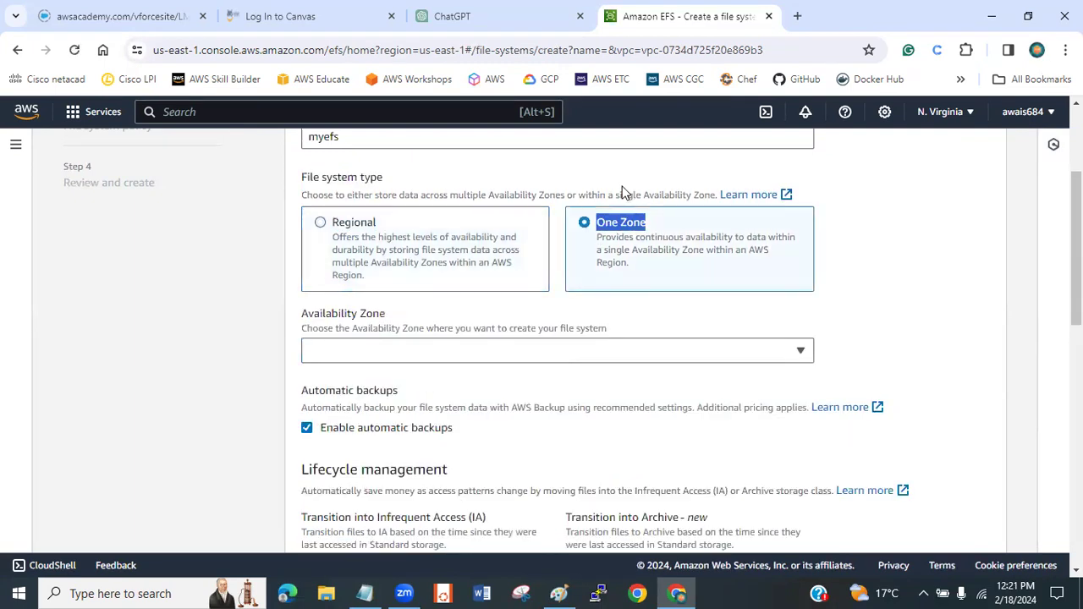
left_click(336, 239)
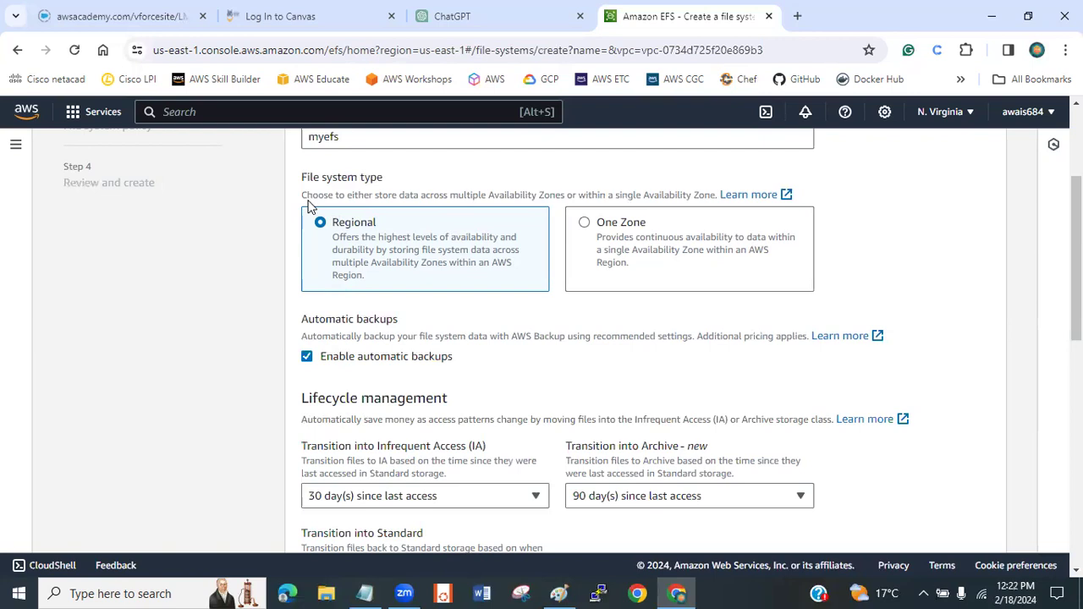
left_click_drag(330, 221, 500, 213)
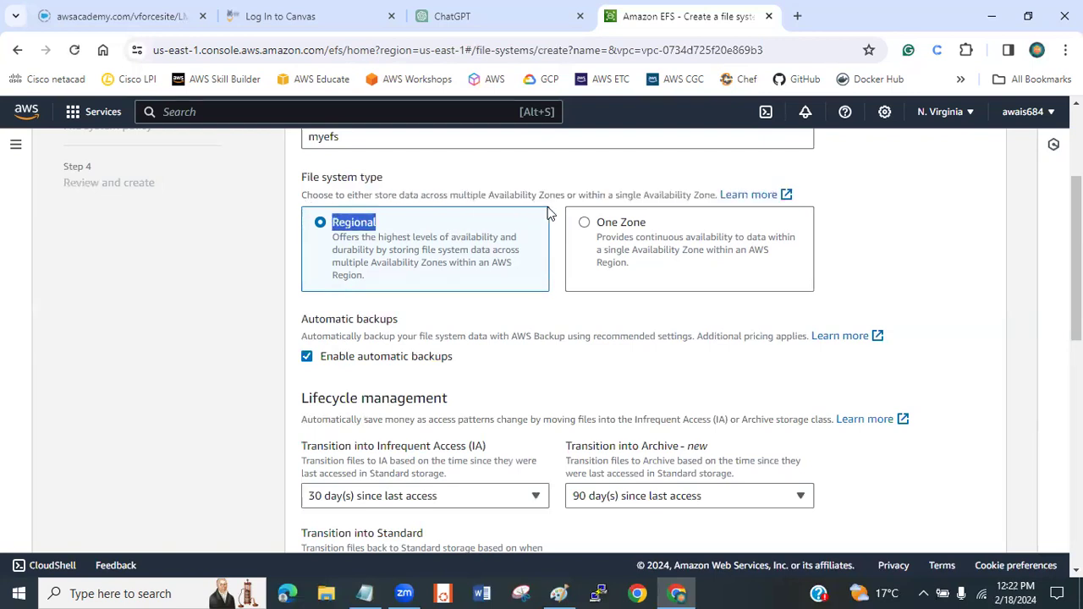
left_click(577, 197)
left_click(619, 240)
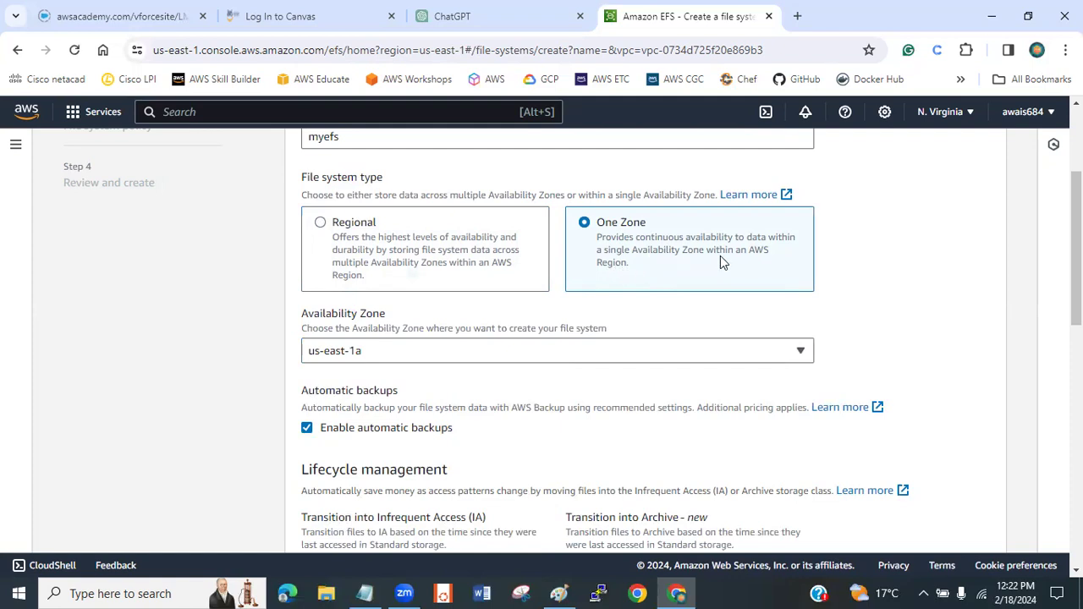
left_click_drag(709, 253, 764, 262)
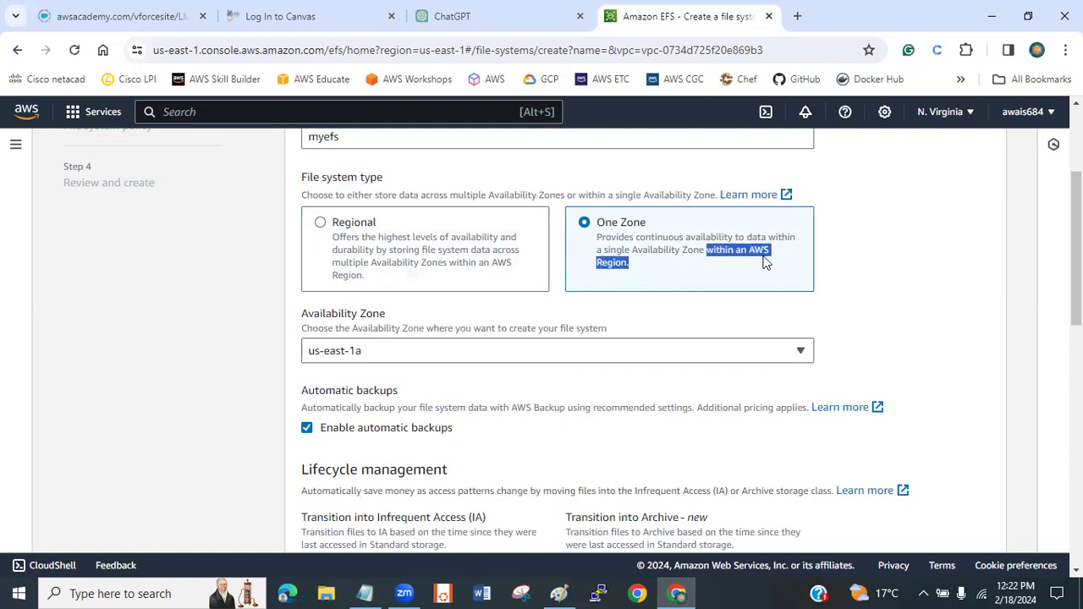
left_click(907, 280)
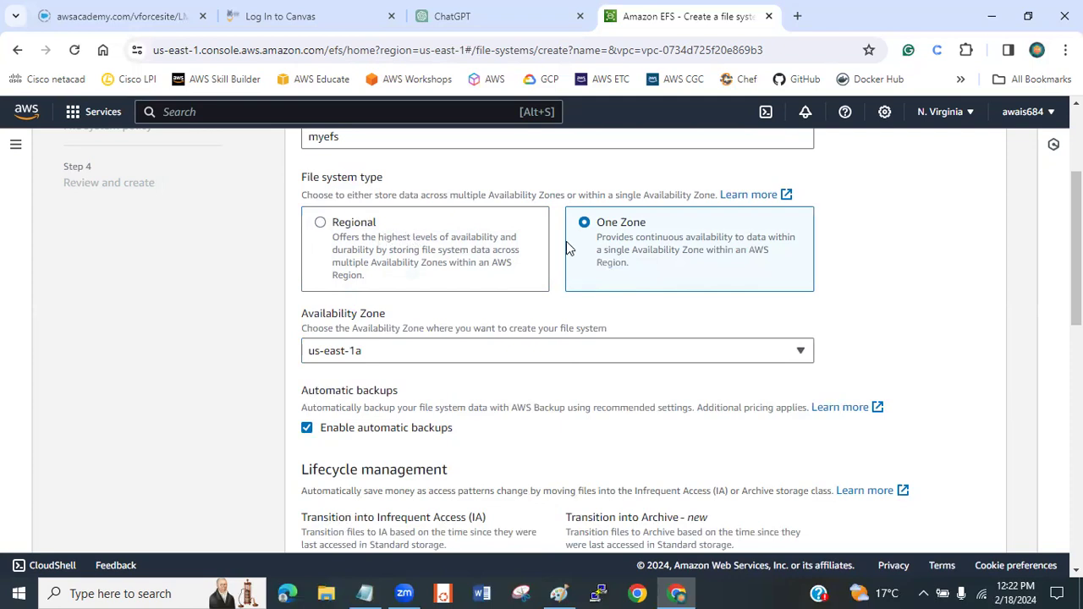
left_click(358, 248)
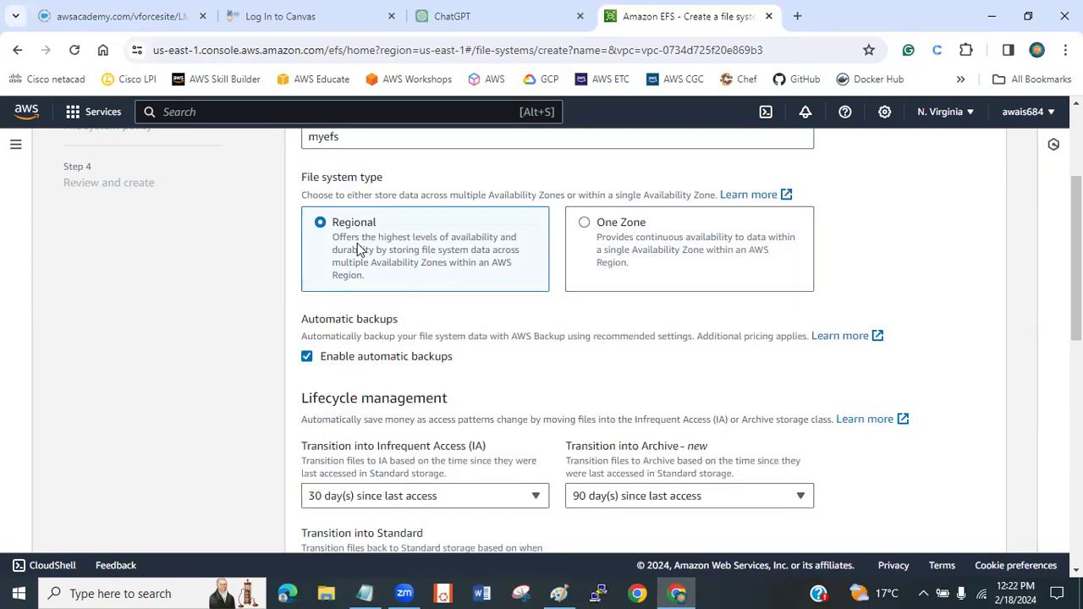
Step: Examine the lifecycle management settings for transition into Infrequent Access and Archive, including the Infrequent Access periods offered
scroll(1077, 254, "down", 2)
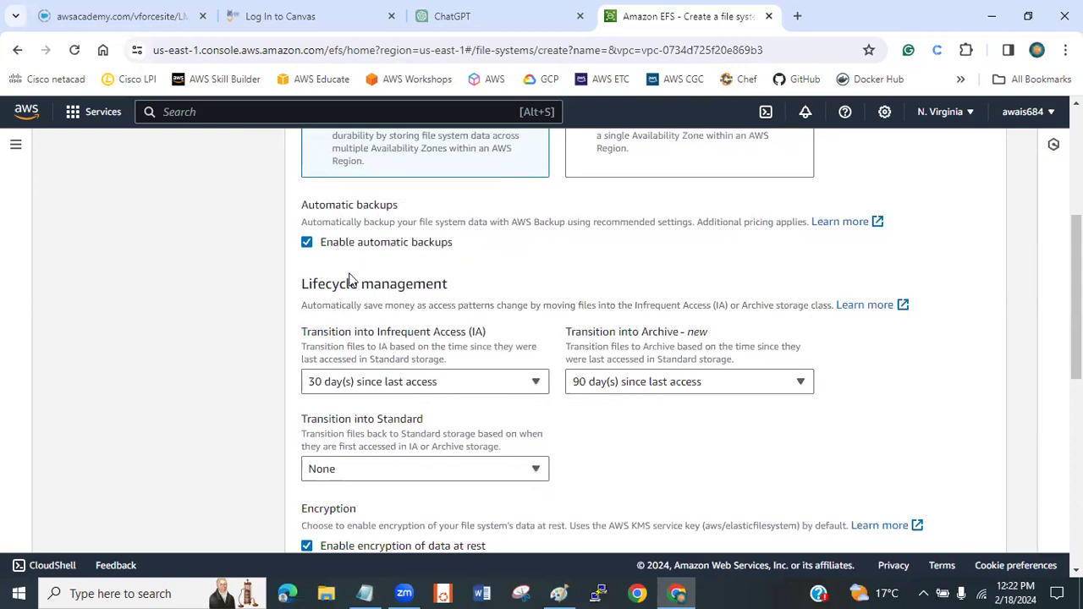
scroll(1076, 296, "down", 1)
scroll(1077, 322, "down", 1)
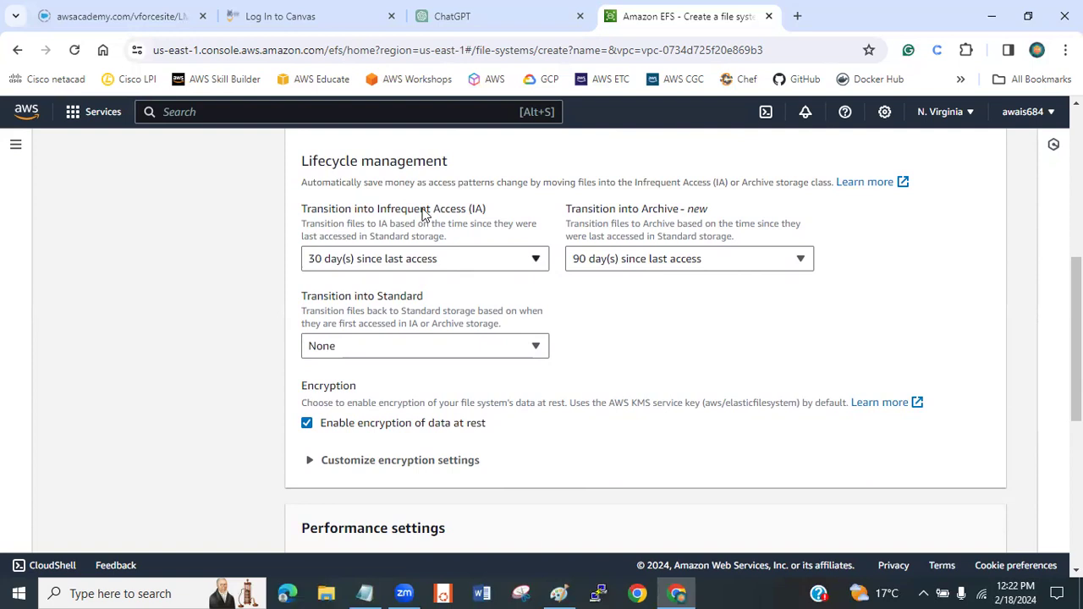
left_click_drag(317, 210, 468, 211)
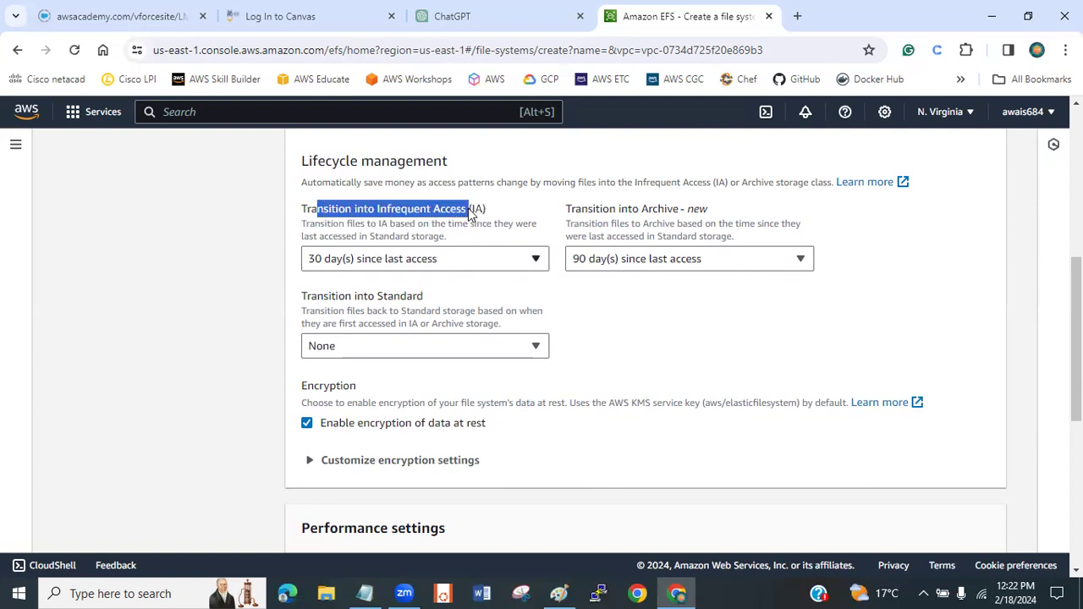
left_click_drag(602, 210, 718, 211)
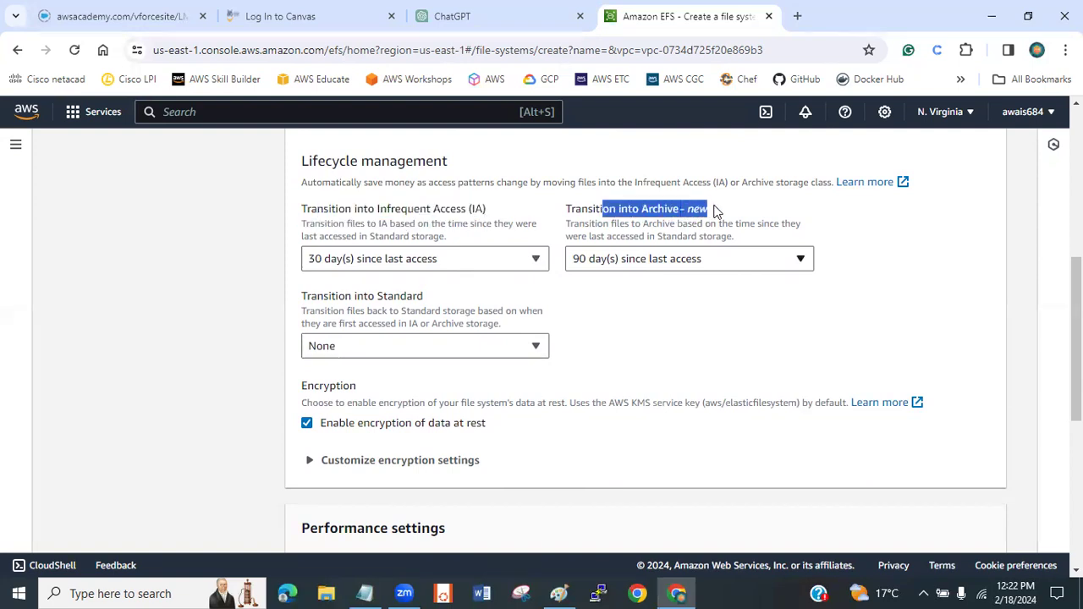
left_click(715, 212)
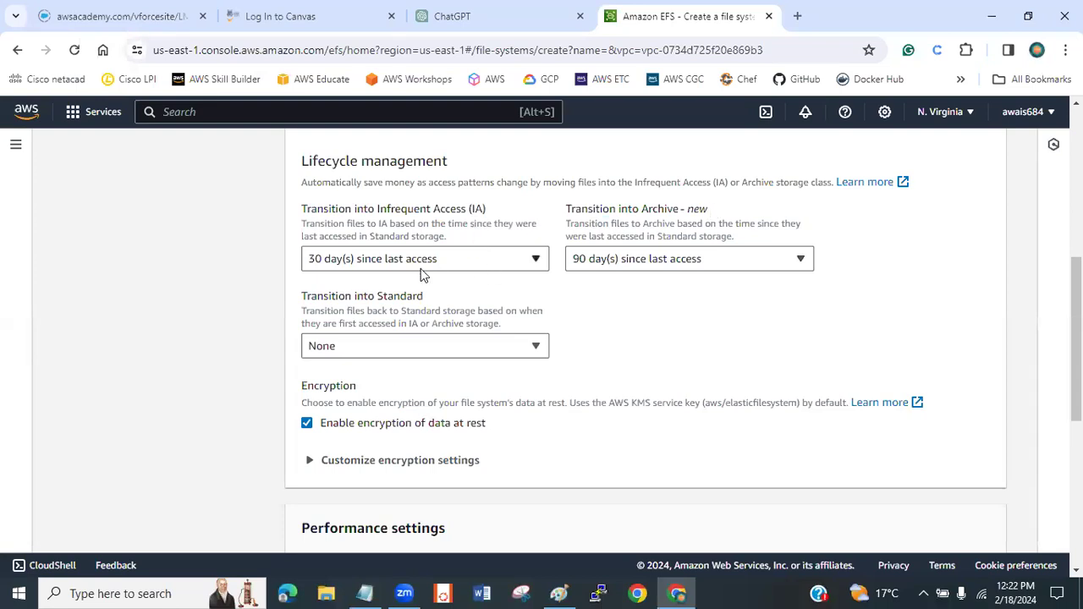
left_click(360, 267)
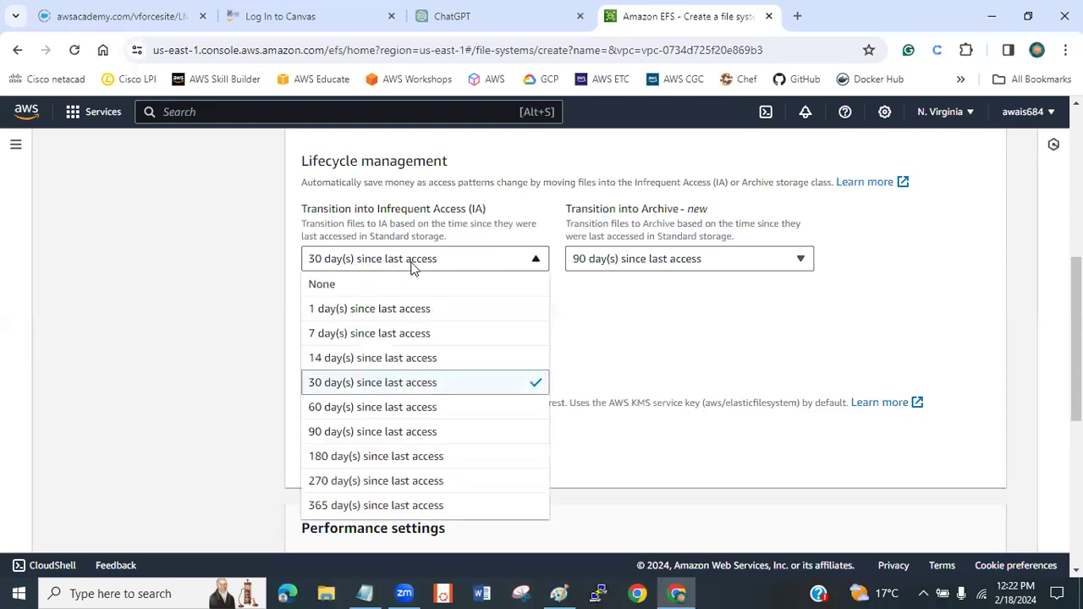
left_click(609, 310)
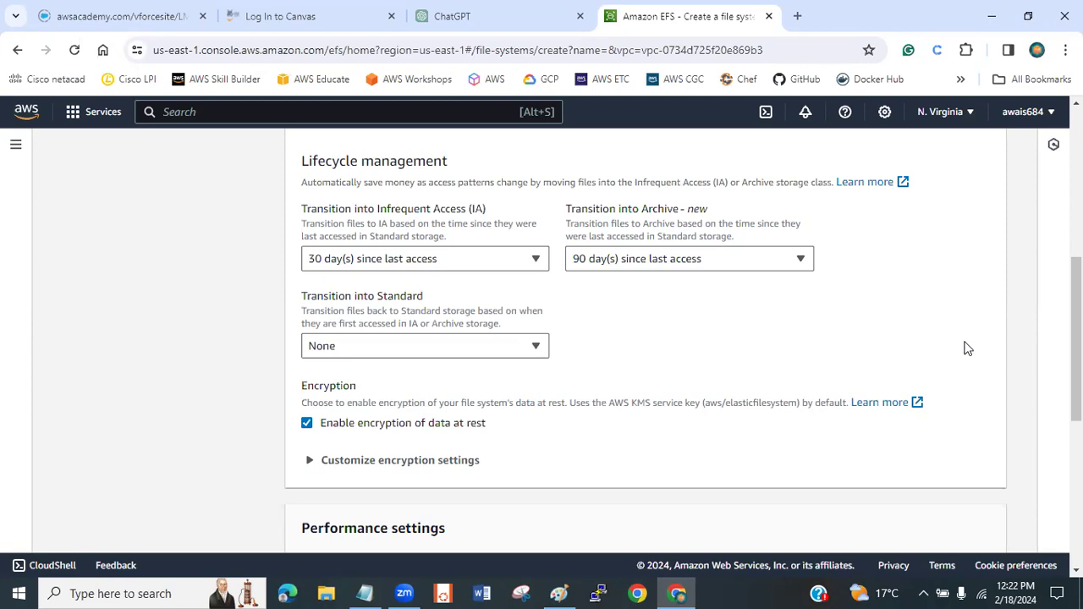
left_click(359, 270)
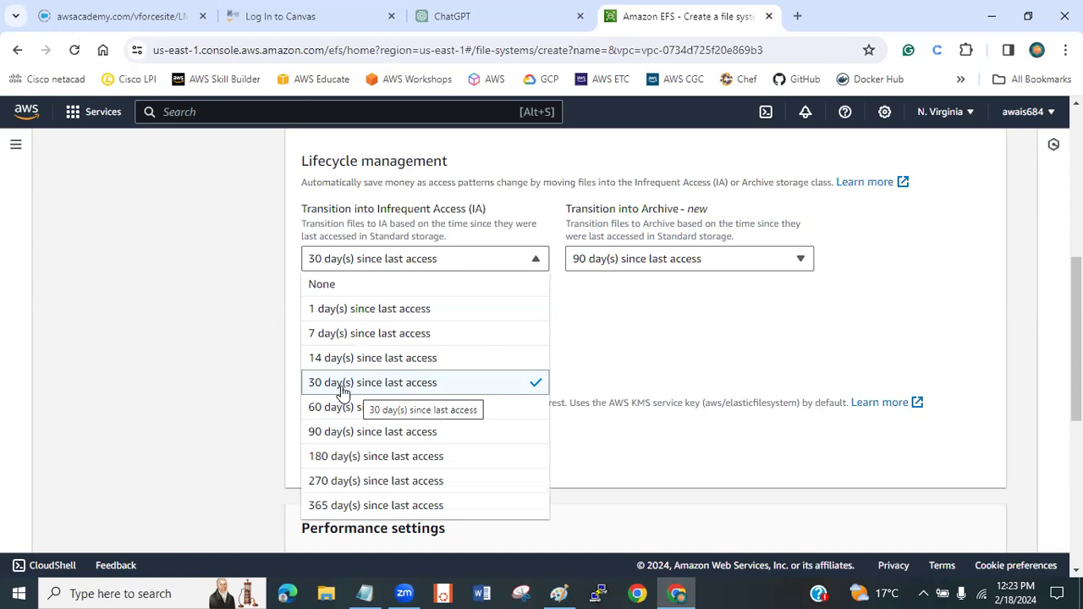
left_click(602, 368)
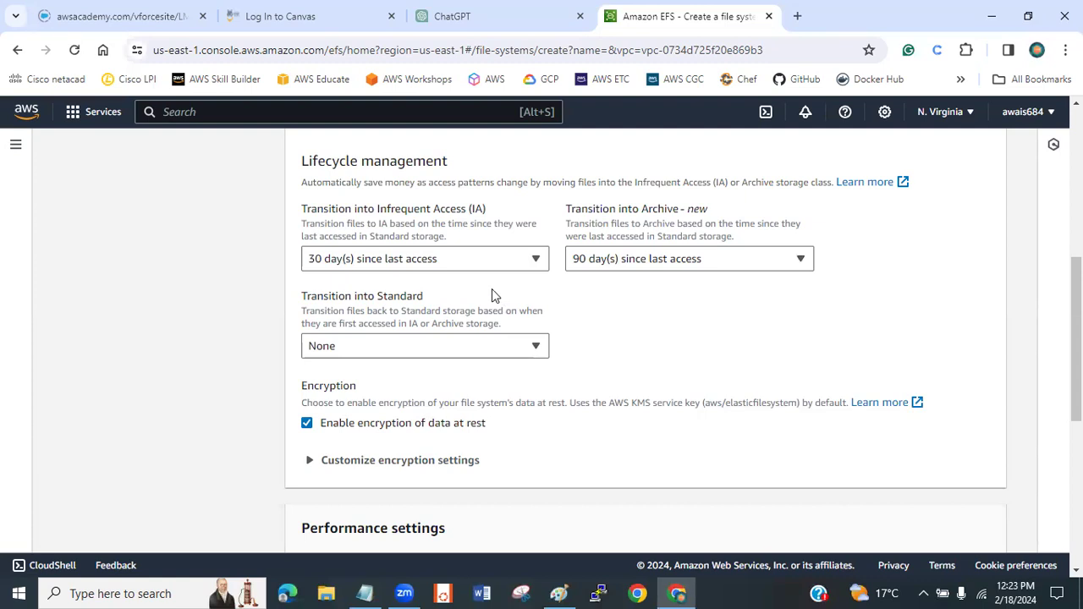
left_click(474, 261)
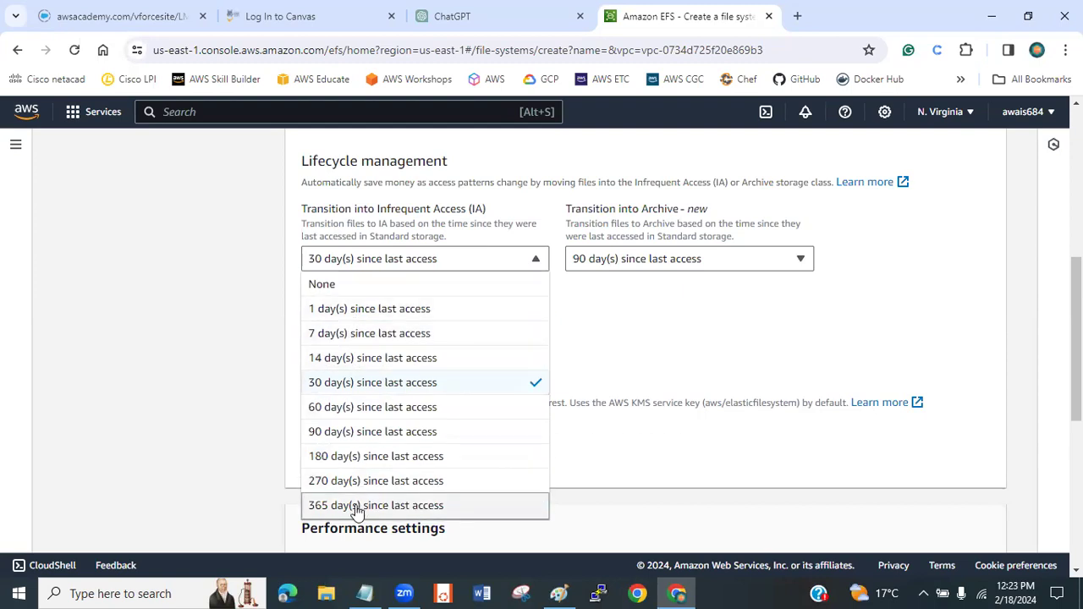
left_click(702, 430)
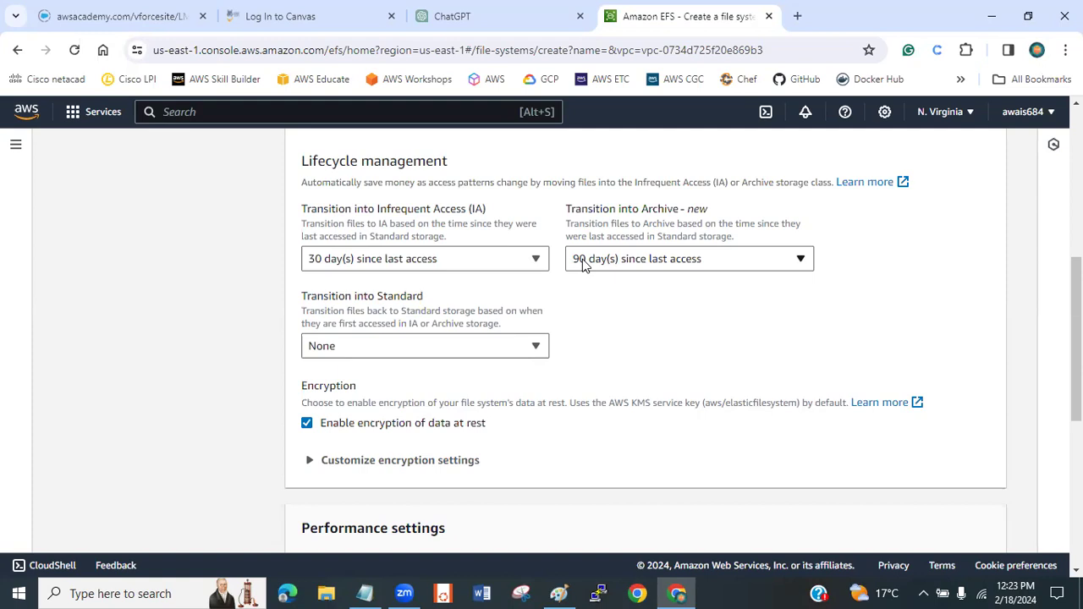
left_click_drag(569, 212, 679, 214)
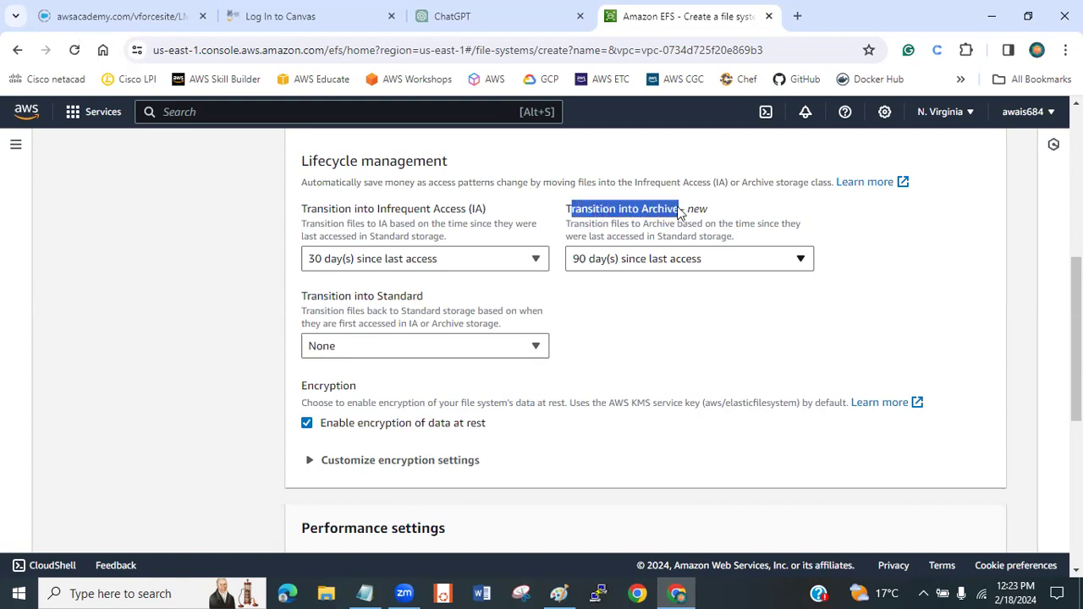
left_click(698, 220)
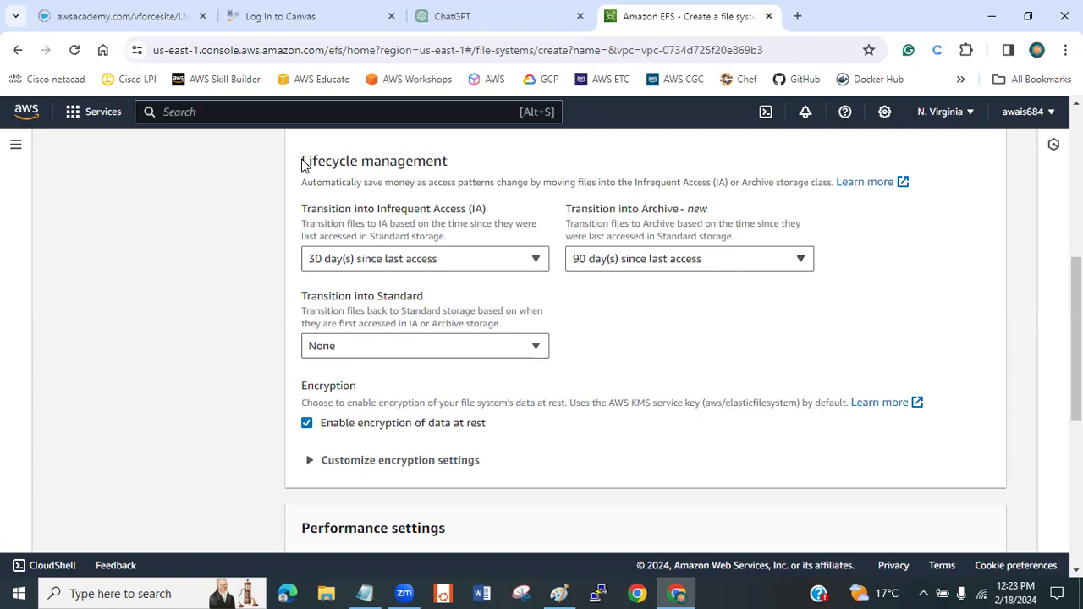
left_click_drag(303, 164, 459, 162)
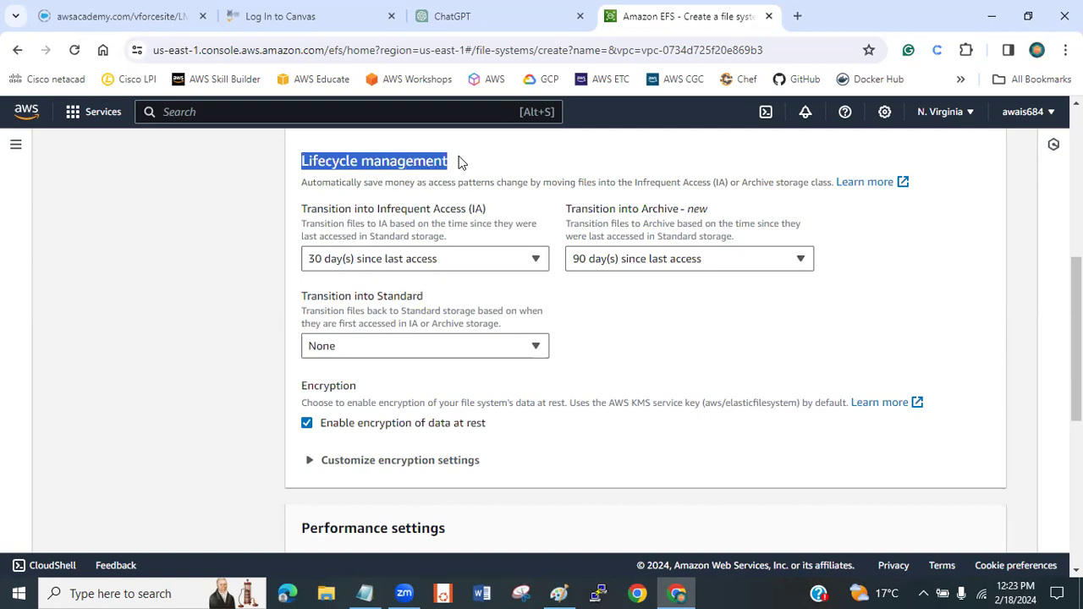
Step: Try On first access for the transition into Standard storage, and set it back to None
left_click_drag(303, 298, 422, 309)
left_click(422, 309)
left_click(426, 344)
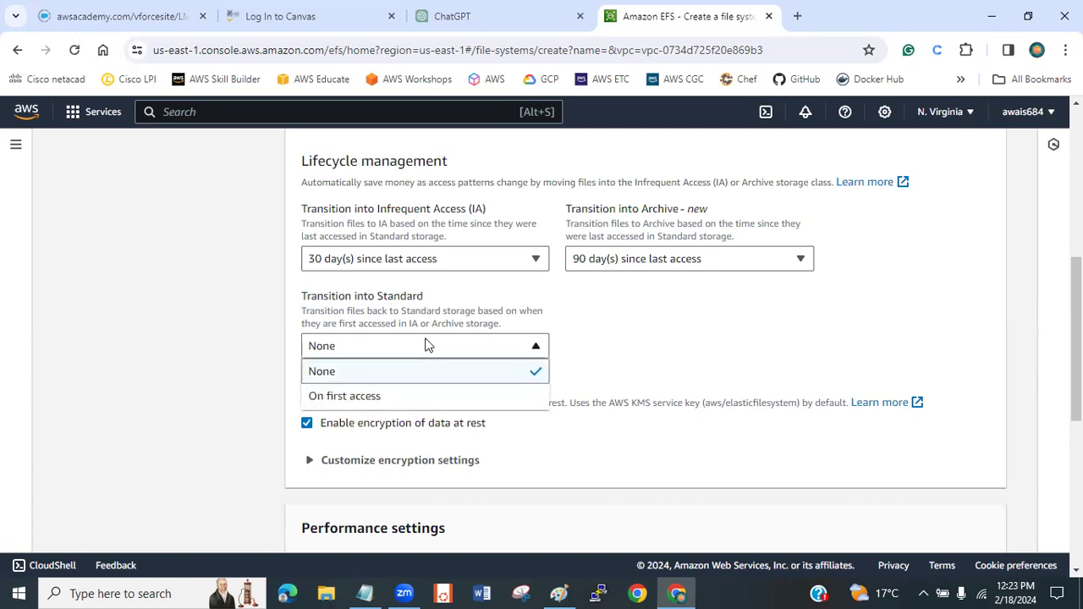
left_click(400, 397)
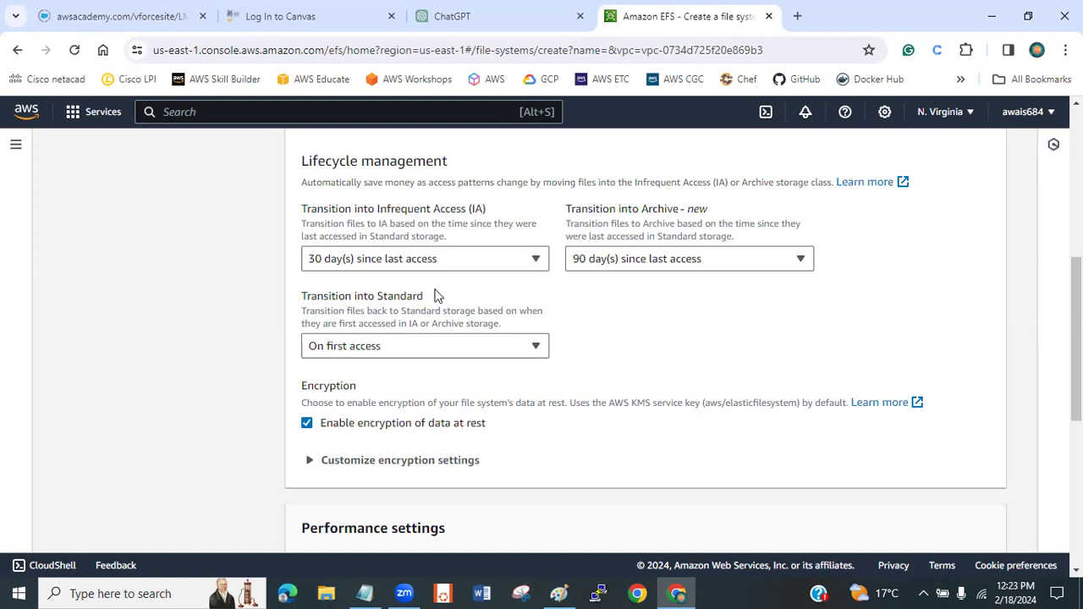
left_click_drag(368, 213, 450, 217)
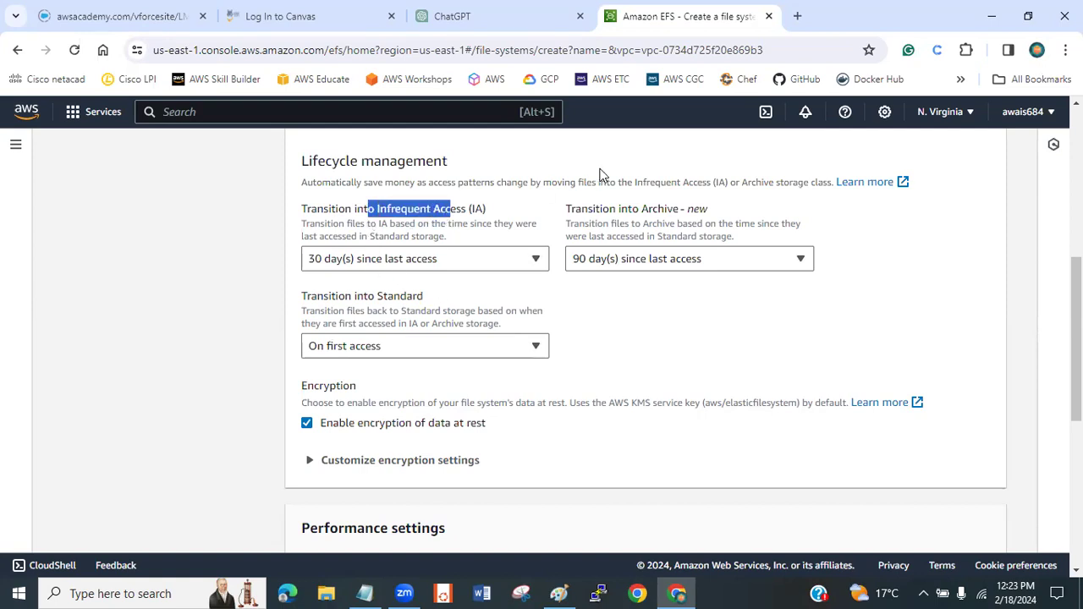
left_click_drag(566, 210, 665, 212)
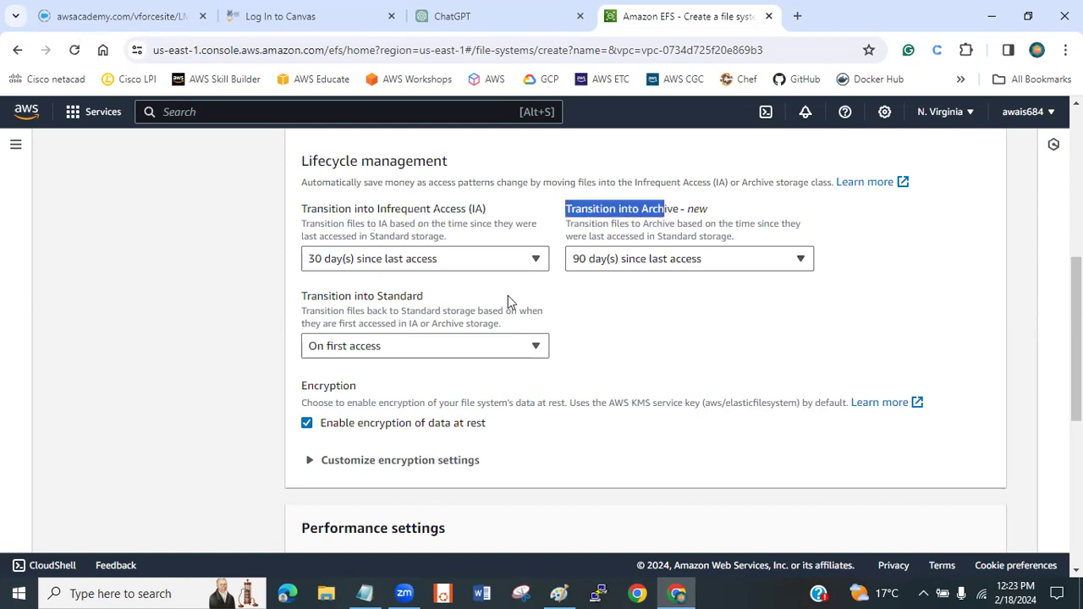
left_click(362, 353)
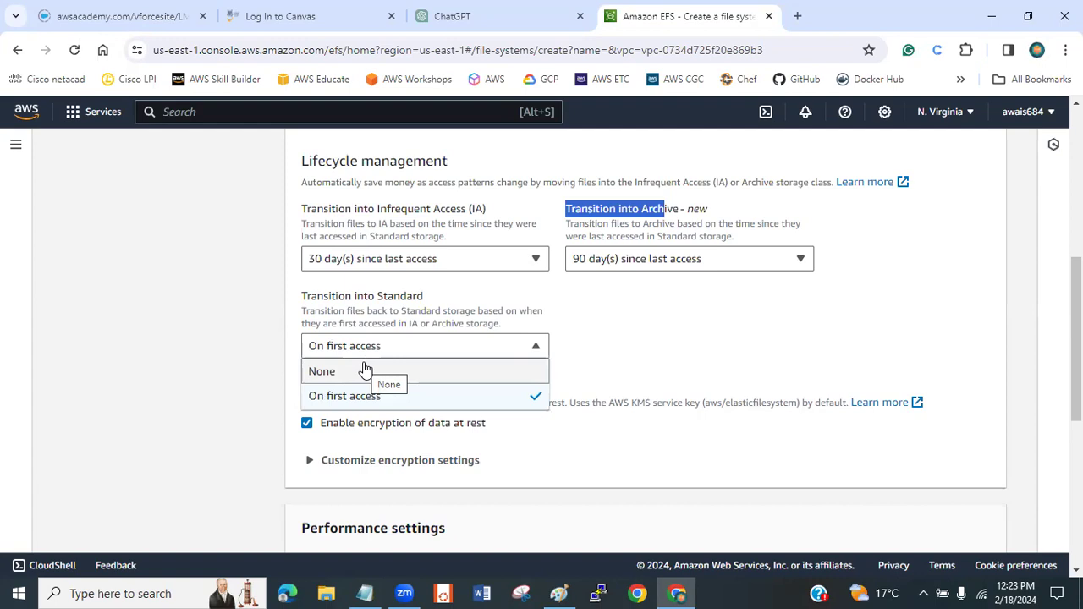
left_click(379, 379)
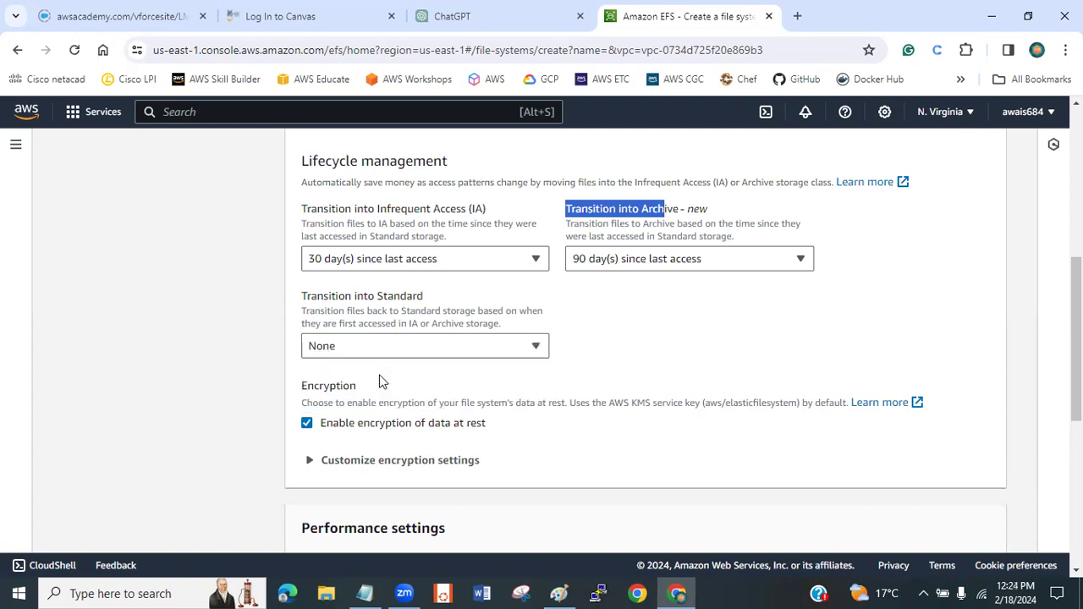
left_click(709, 330)
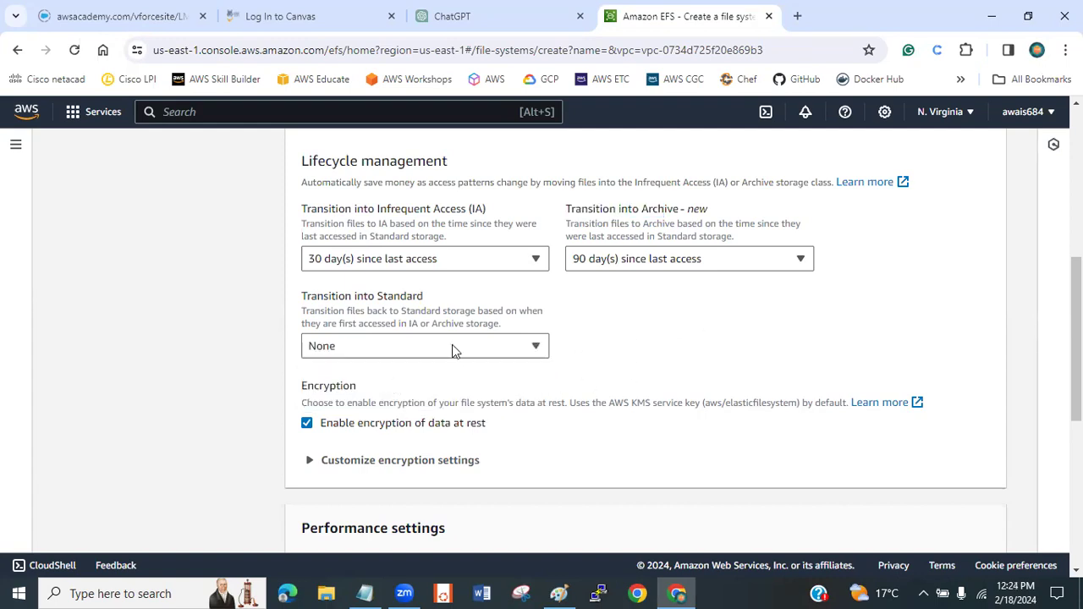
Step: Try the Bursting throughput mode in the performance settings, and set it back to Enhanced
scroll(643, 338, "down", 3)
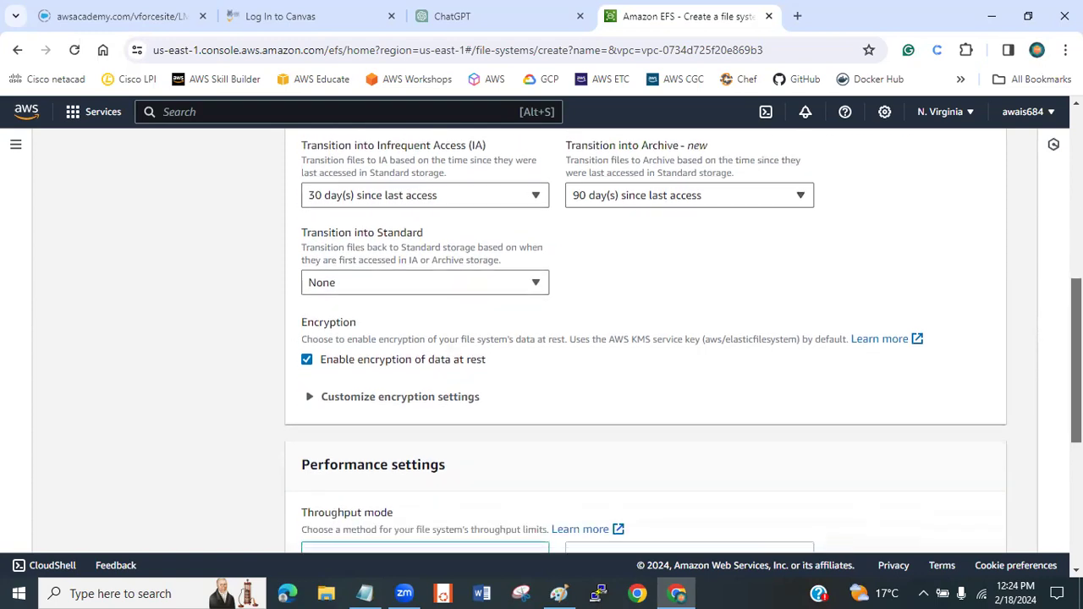
scroll(666, 354, "down", 2)
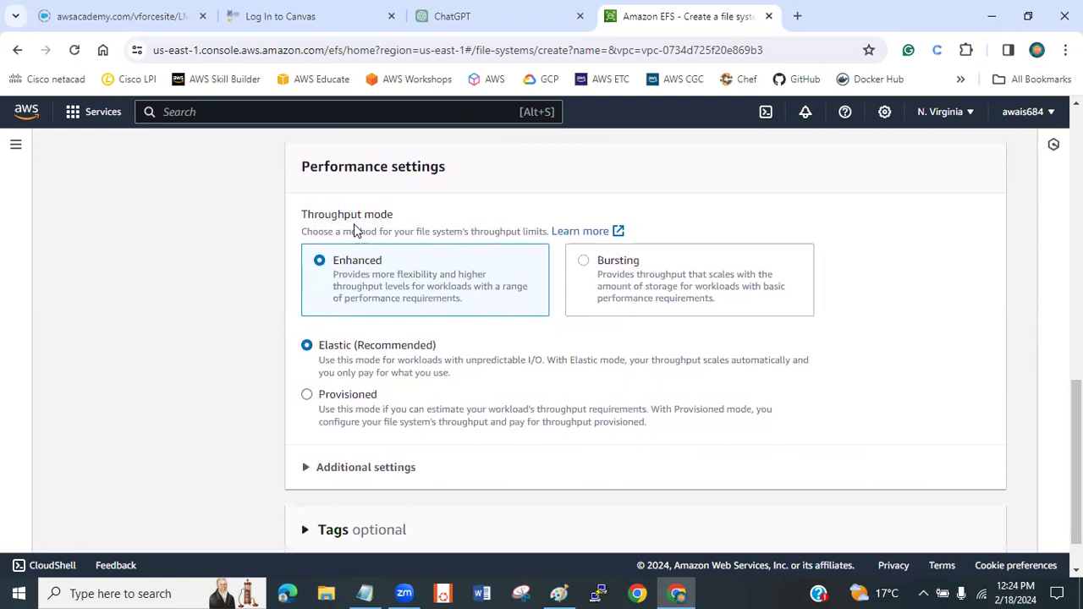
left_click_drag(307, 215, 392, 255)
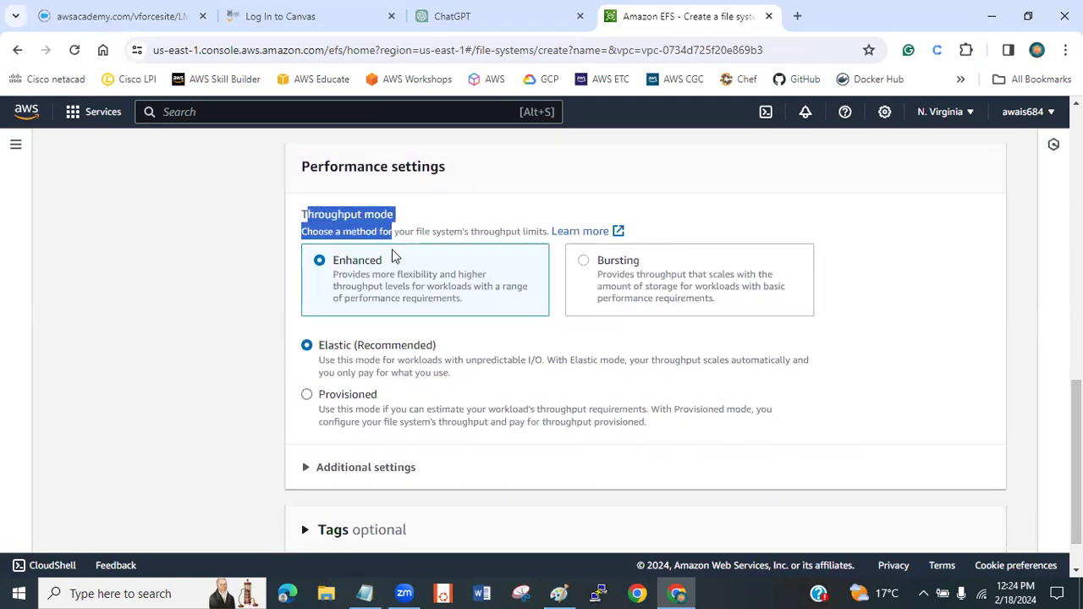
left_click(401, 227)
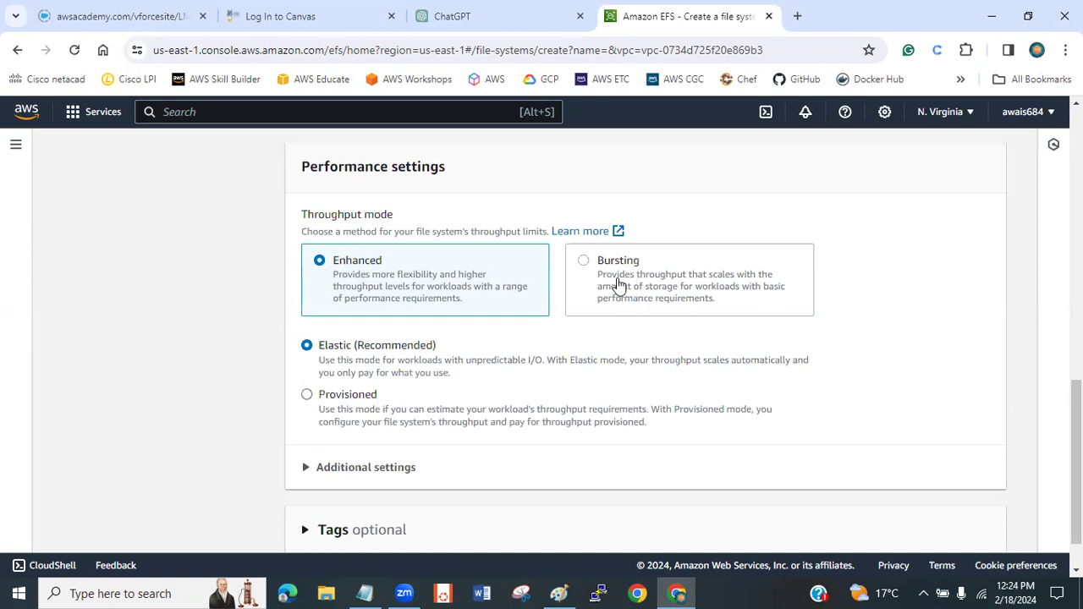
left_click(617, 286)
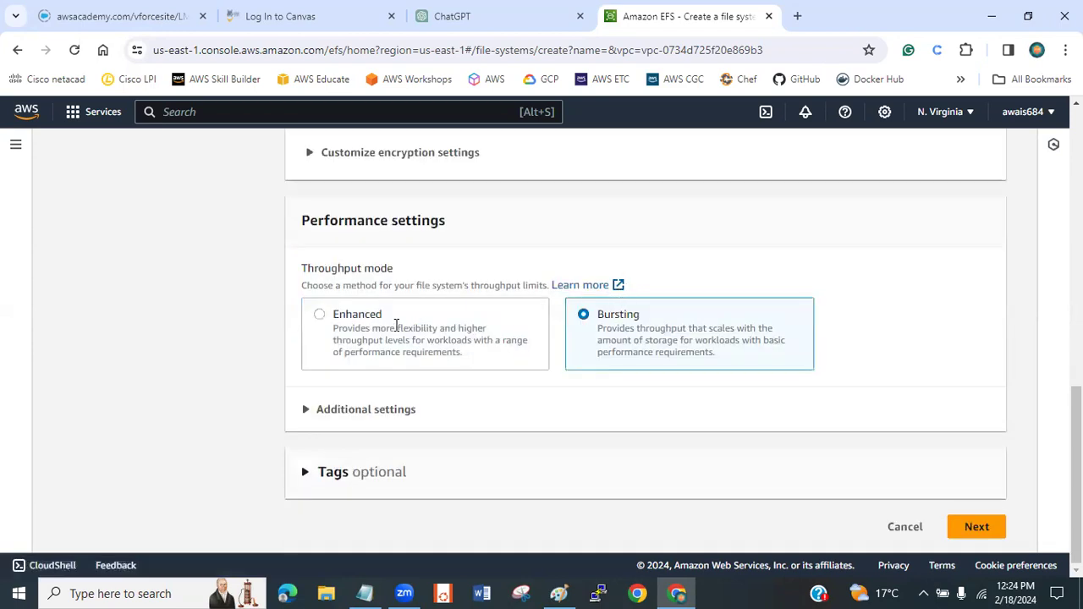
left_click(338, 326)
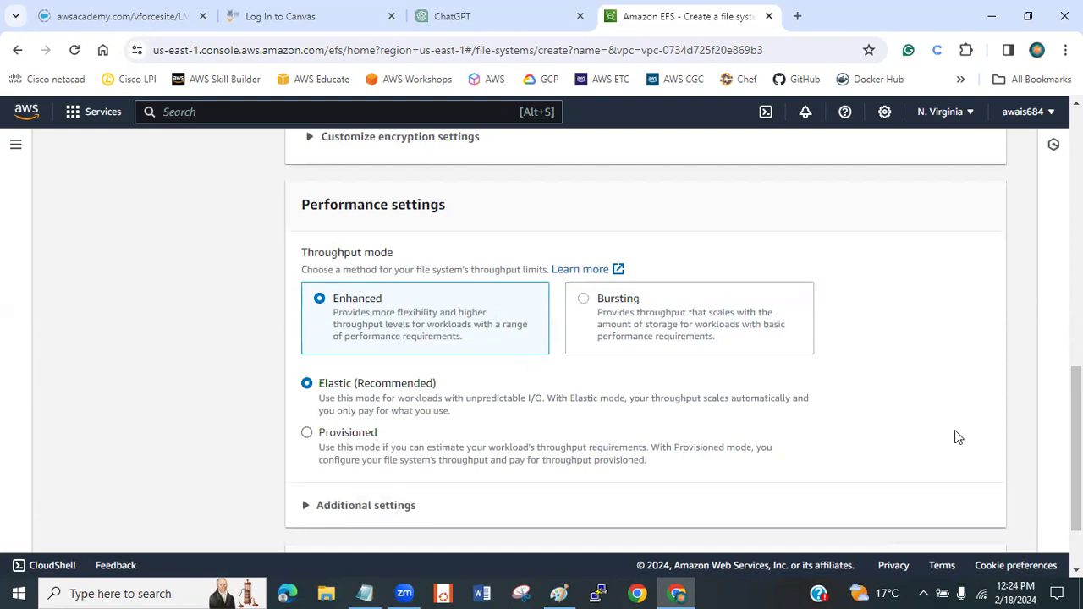
scroll(1077, 448, "down", 1)
scroll(1077, 448, "up", 1)
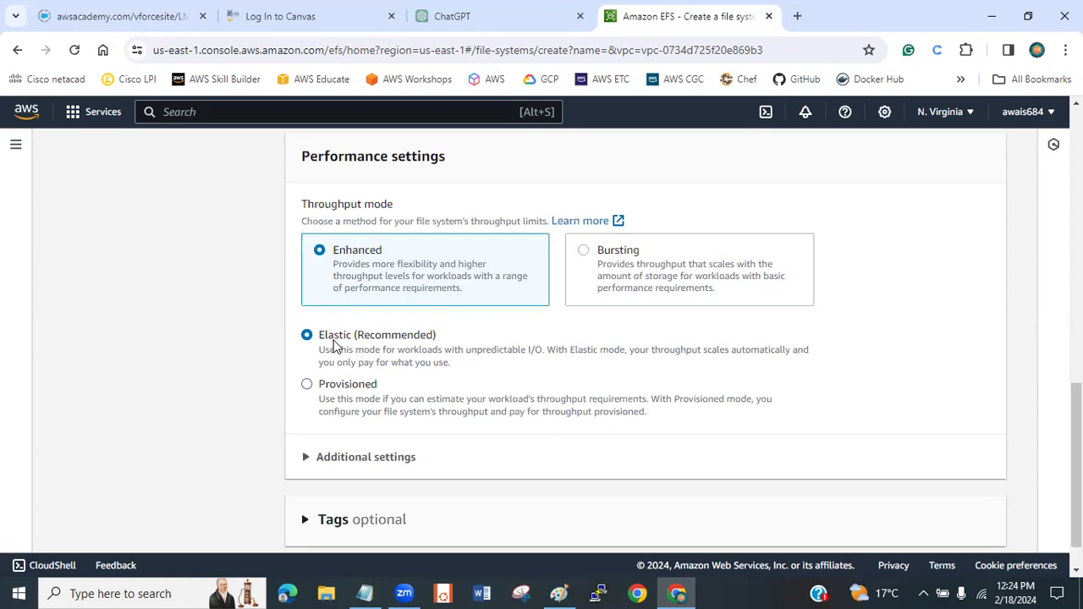
Step: Try the Provisioned option under Enhanced throughput, and switch it back to Elastic (Recommended)
left_click_drag(320, 338, 367, 340)
left_click(335, 391)
left_click_drag(334, 386, 362, 392)
left_click(359, 403)
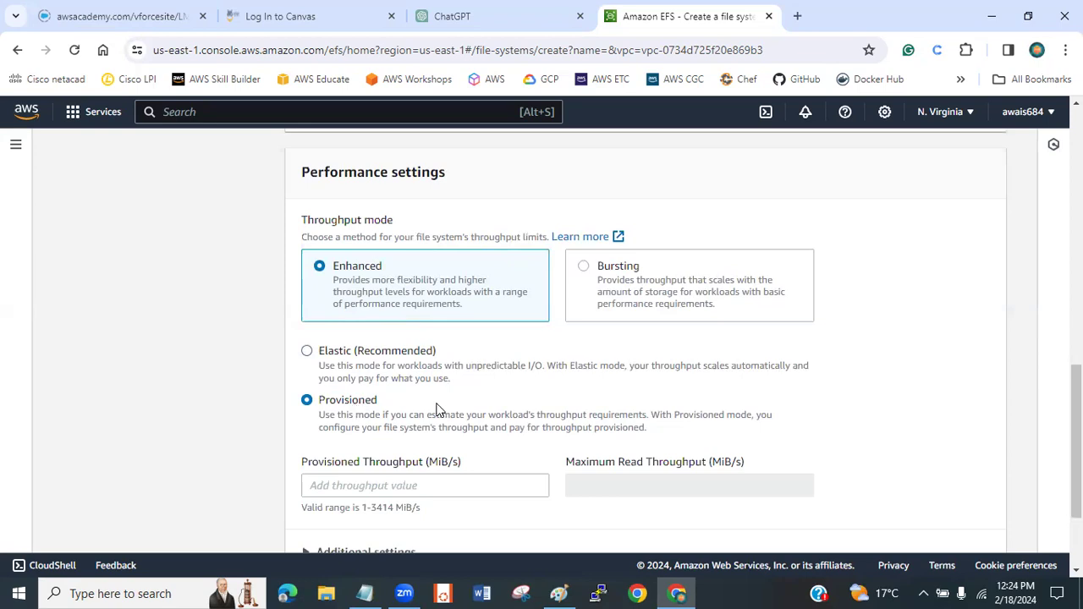
left_click_drag(1076, 406, 1077, 439)
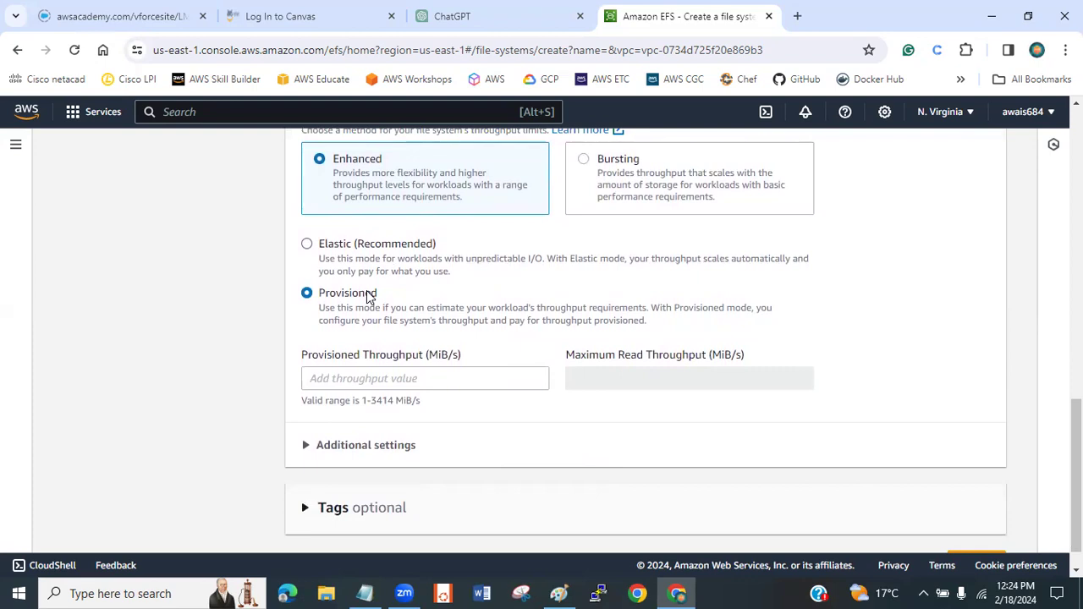
left_click(341, 252)
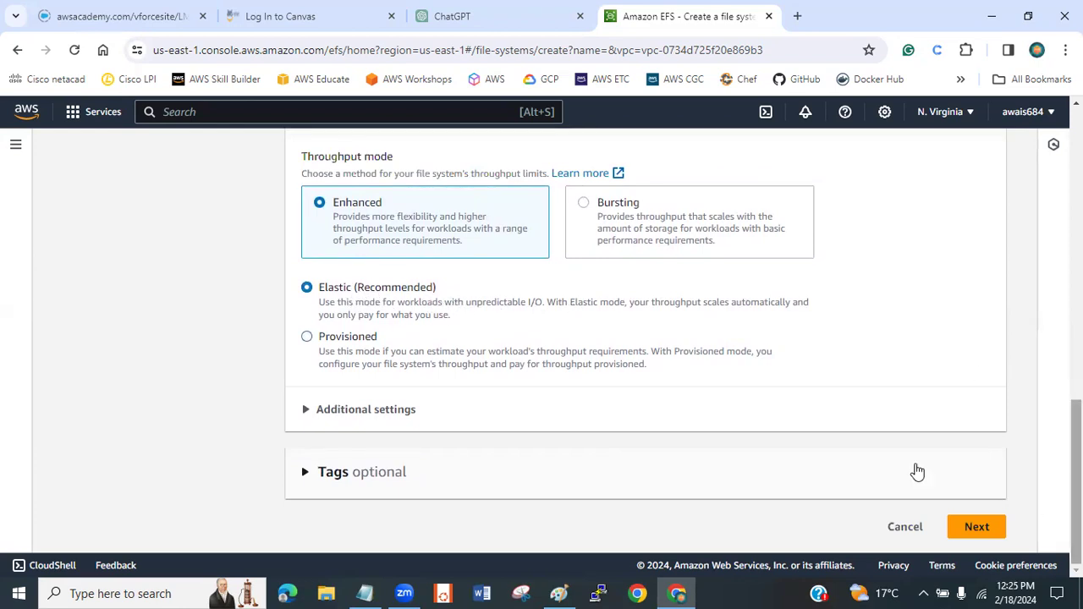
Step: Expand the additional performance settings to check the performance mode, and continue to the network access settings
left_click(373, 411)
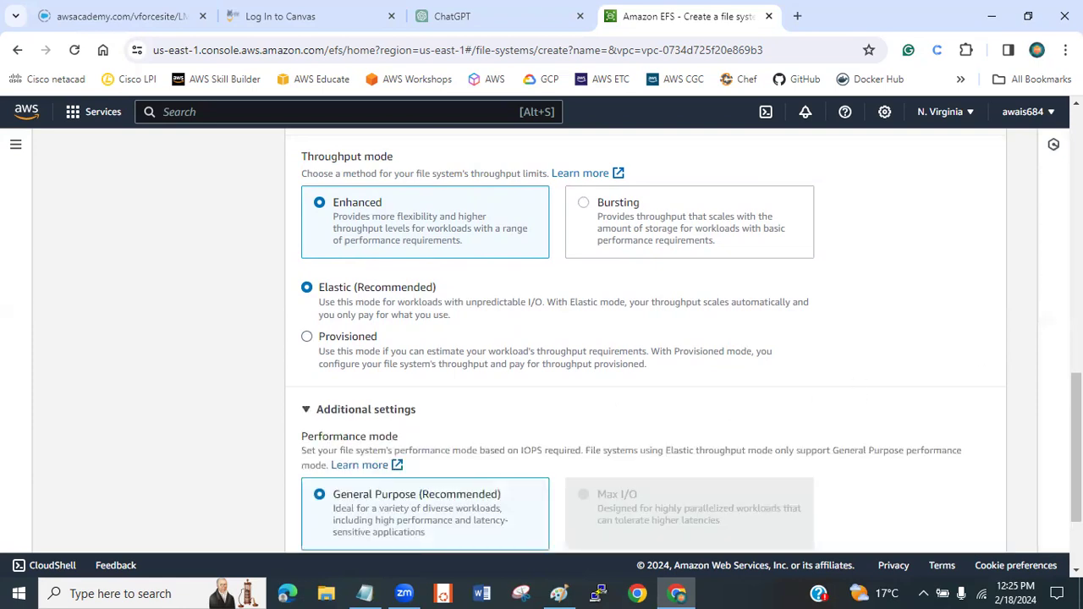
scroll(1068, 448, "down", 2)
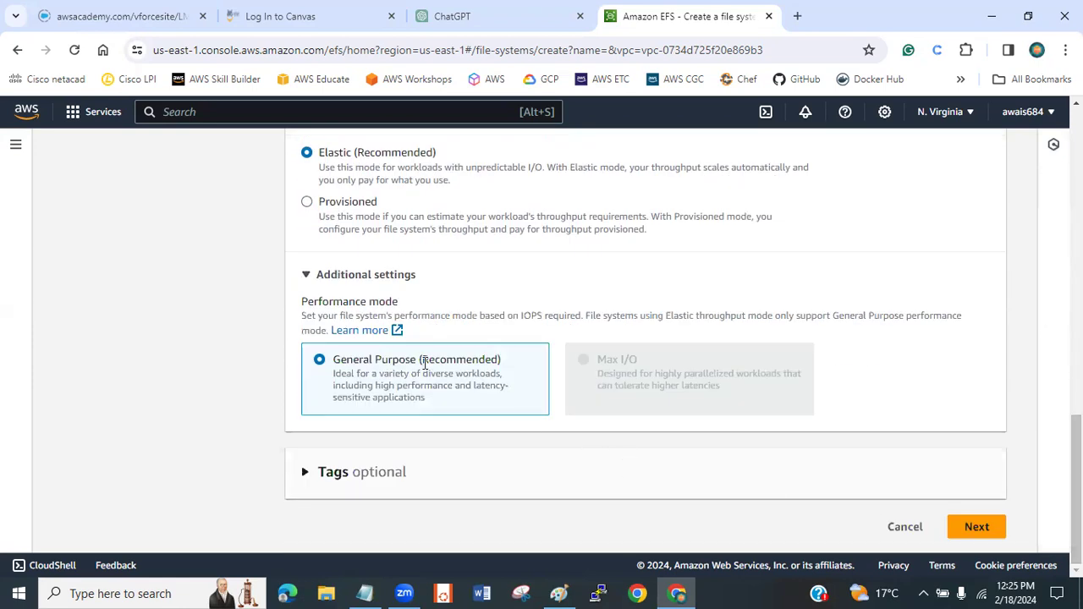
left_click(980, 528)
Step: Check the network diagram in Paint, and select lab_vpc in Chrome as the file system's Virtual Private Cloud
scroll(528, 291, "down", 3)
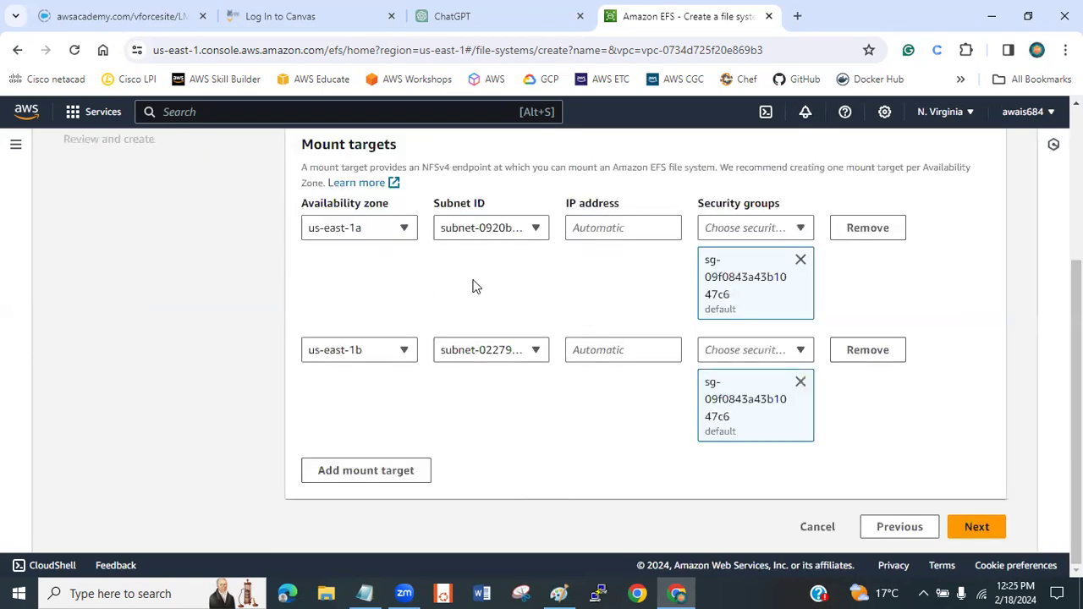
scroll(573, 341, "up", 3)
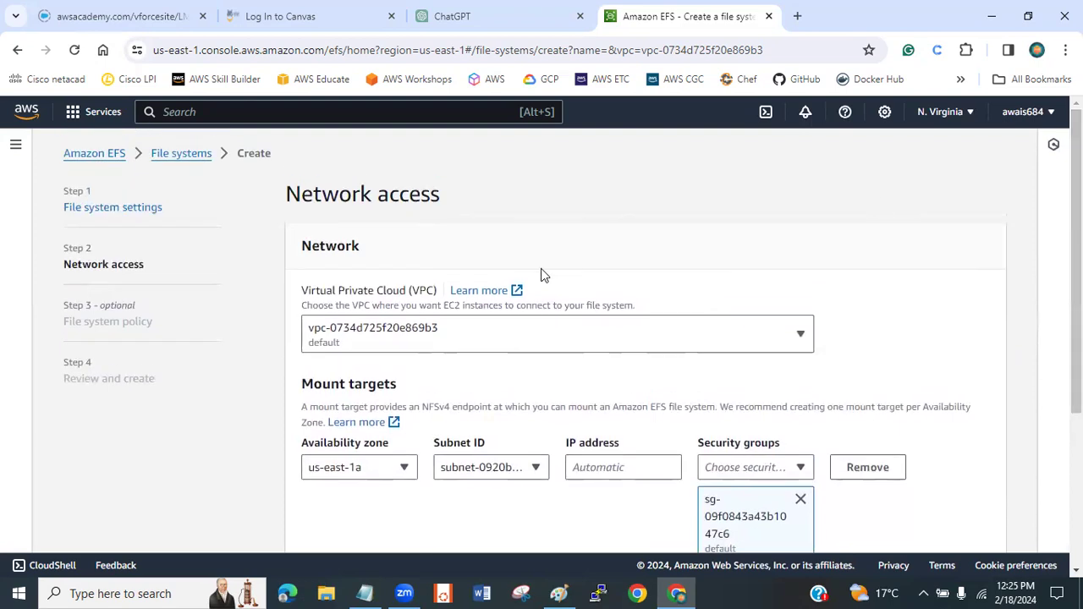
left_click_drag(288, 195, 441, 202)
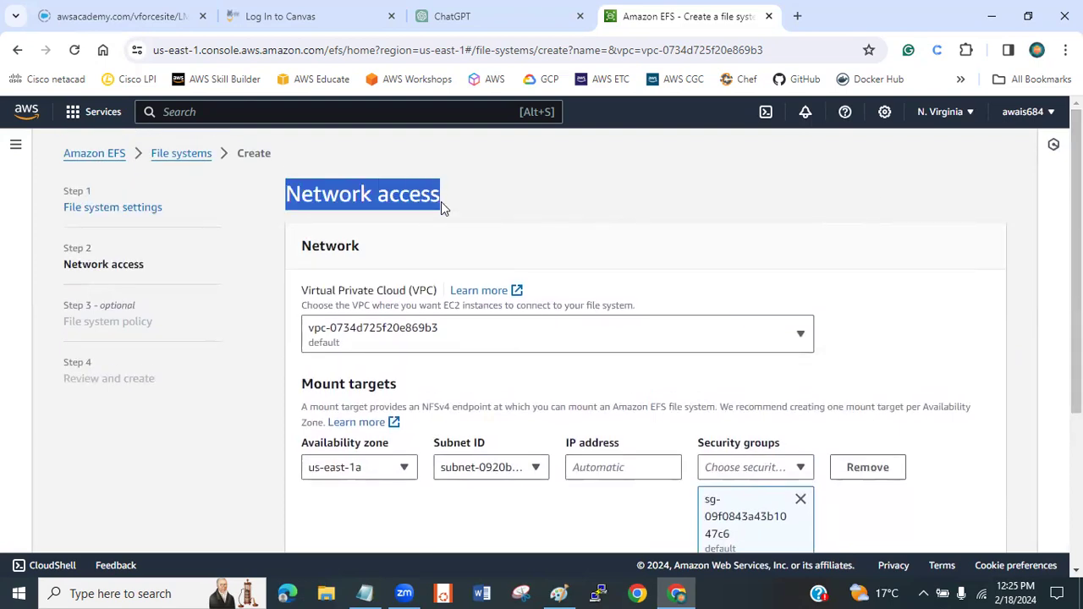
left_click(441, 202)
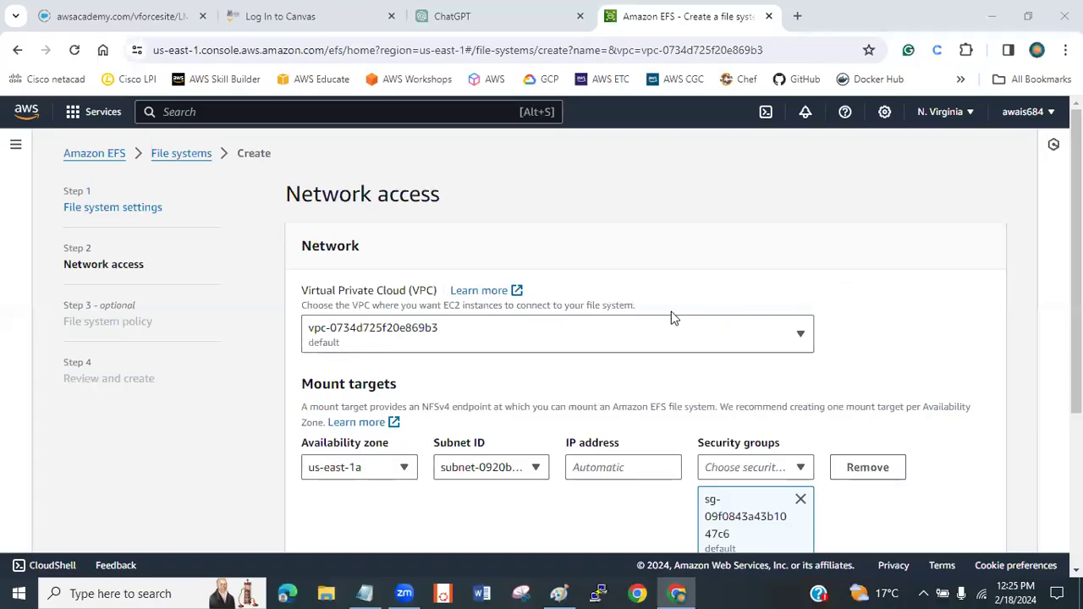
left_click(621, 331)
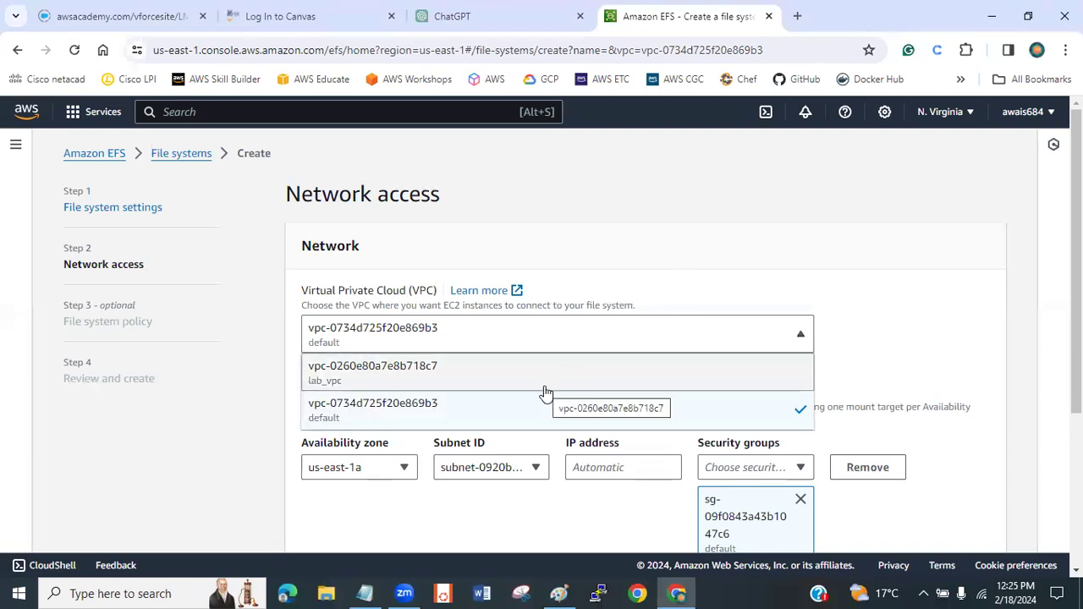
left_click(566, 592)
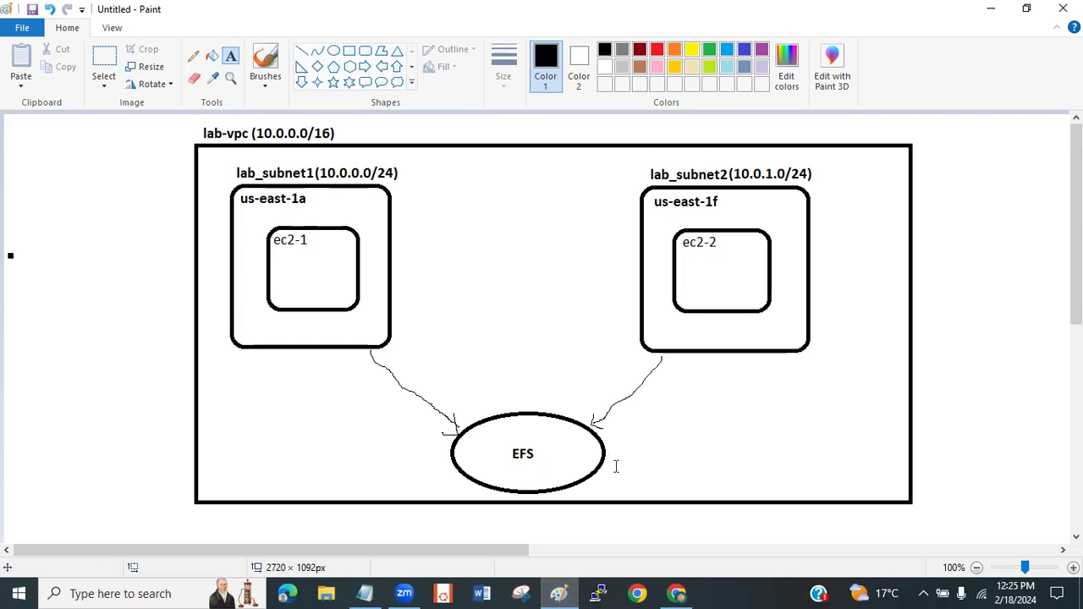
left_click(676, 592)
left_click(410, 335)
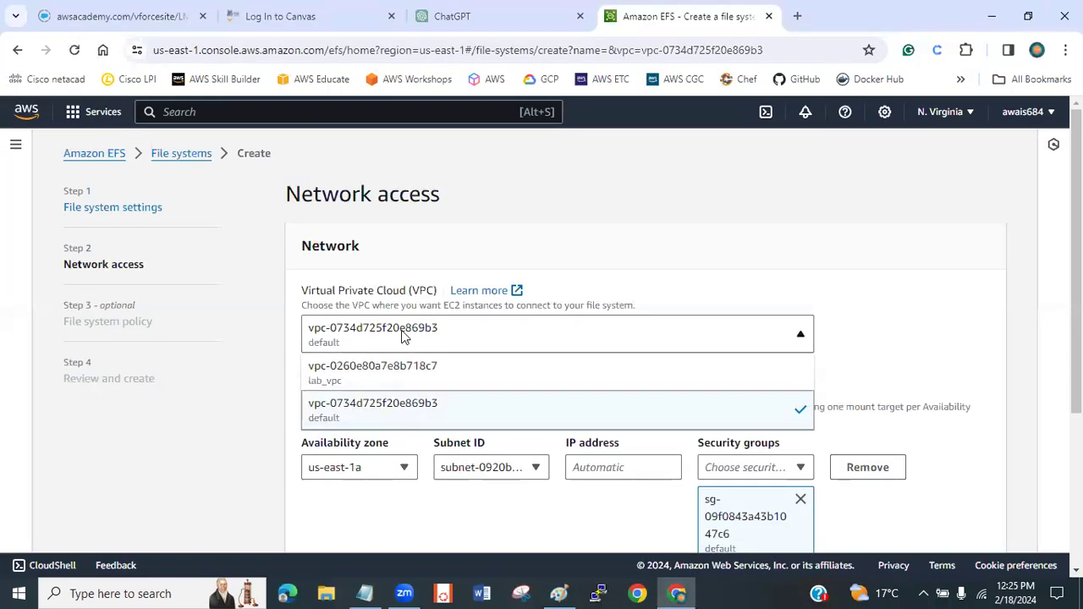
left_click(392, 378)
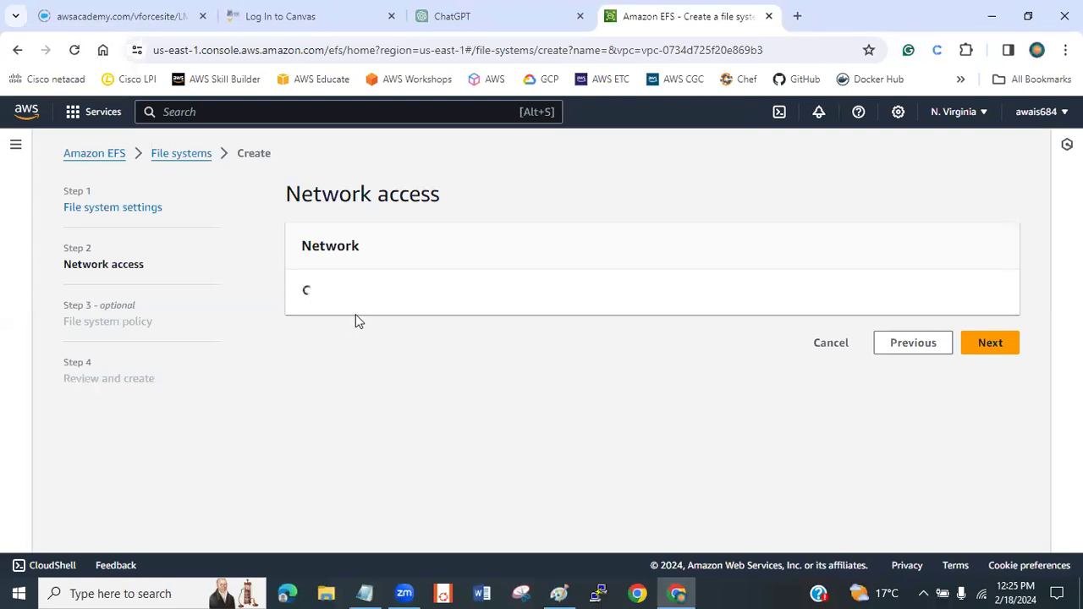
Step: Review the mount targets for lab_vpc, and compare their availability zones with the network diagram in Paint before returning to Chrome
scroll(358, 319, "down", 5)
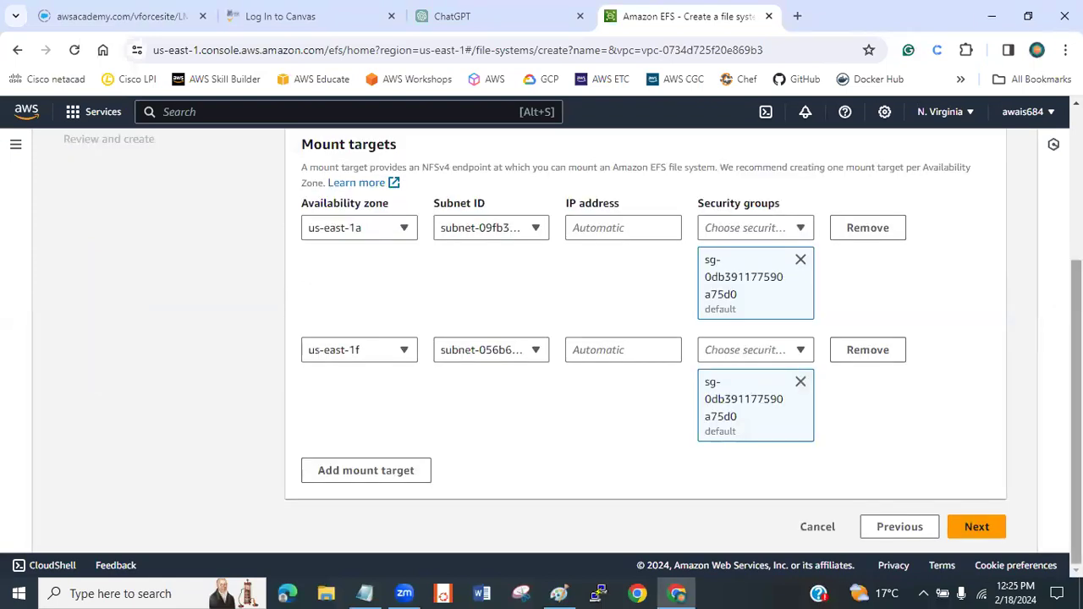
scroll(572, 347, "up", 3)
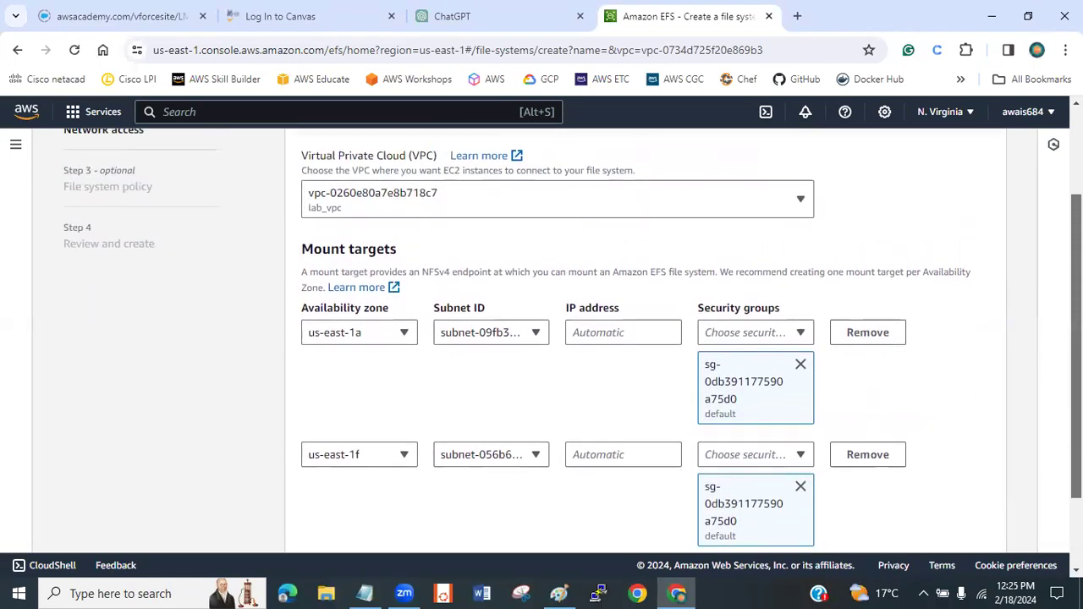
scroll(544, 261, "down", 1)
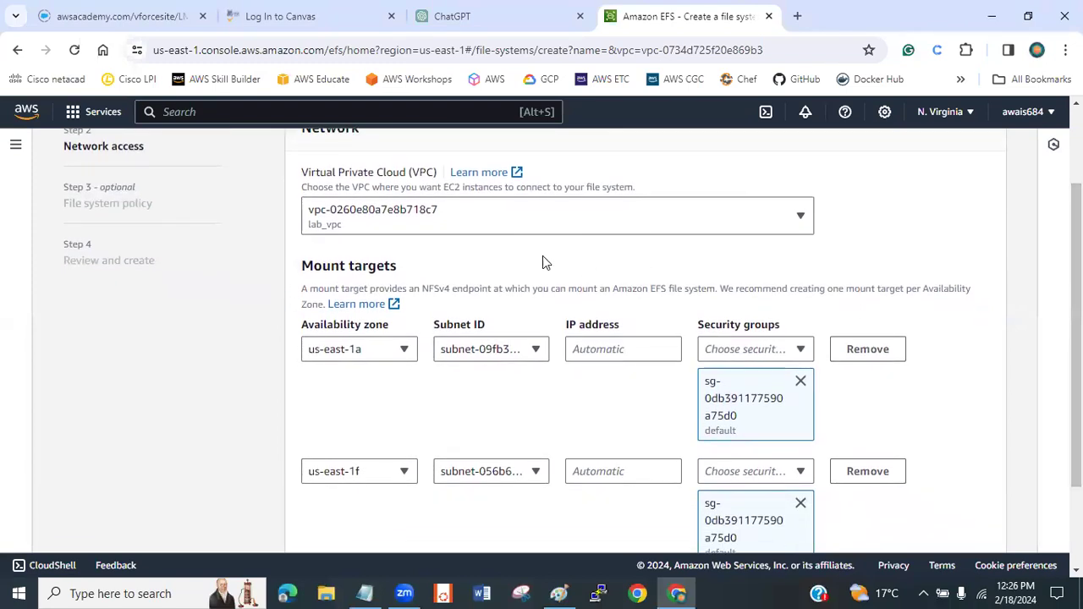
left_click_drag(303, 267, 403, 269)
left_click(403, 269)
scroll(979, 274, "down", 2)
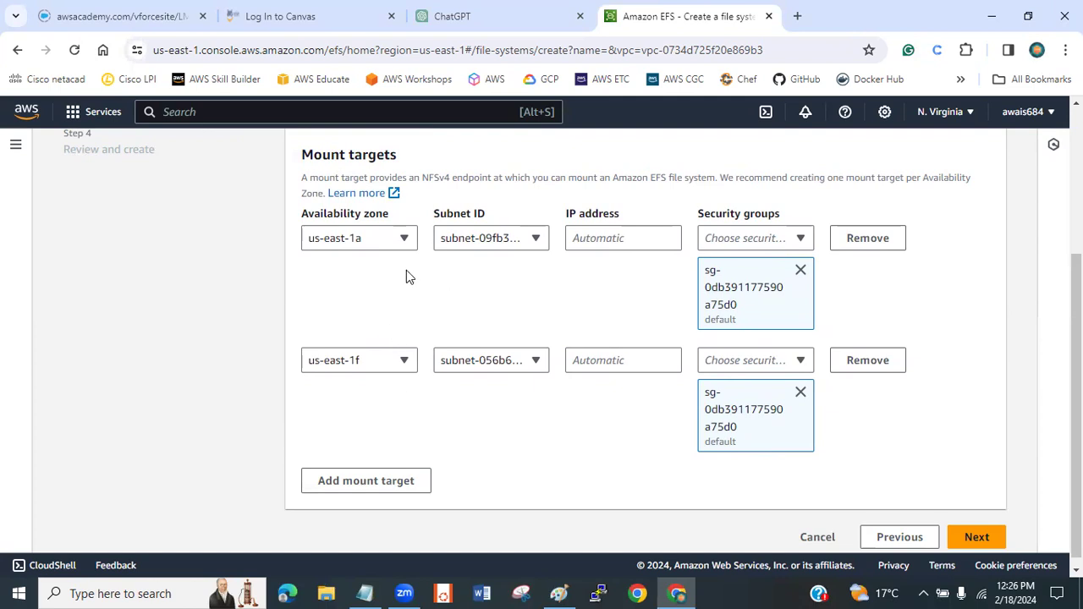
left_click(559, 593)
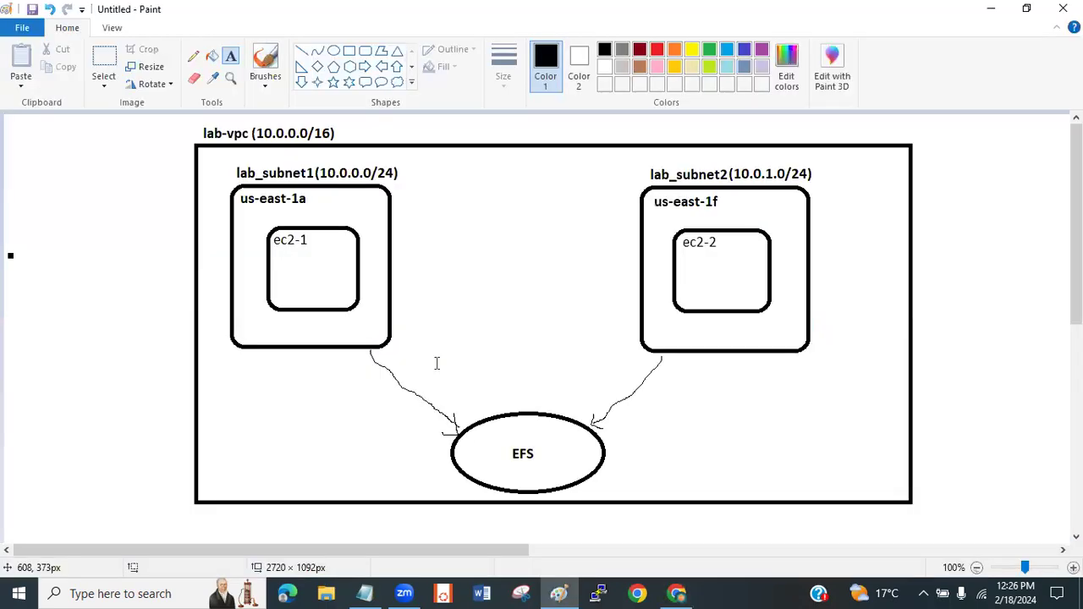
left_click_drag(241, 198, 319, 202)
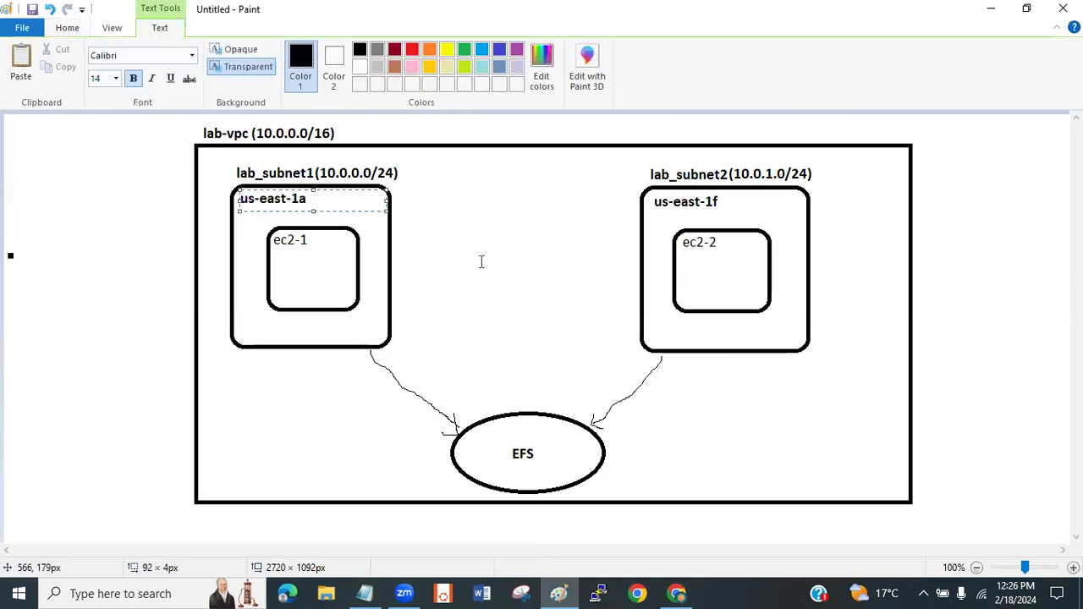
left_click(507, 260)
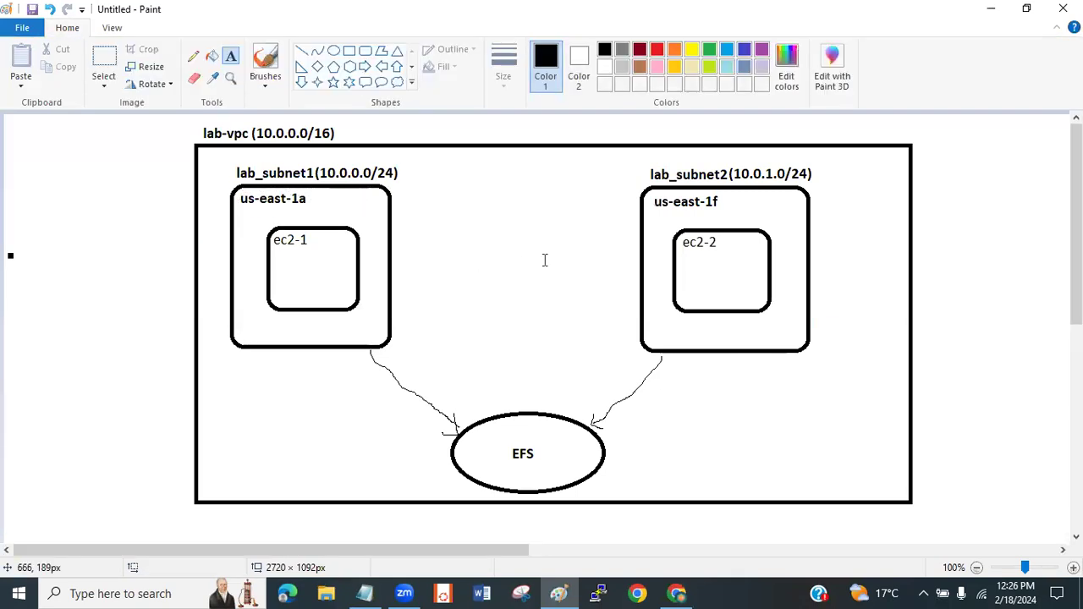
left_click(676, 593)
Step: Examine the availability zone and subnet choices offered for the us-east-1a and us-east-1f mount targets
left_click(361, 247)
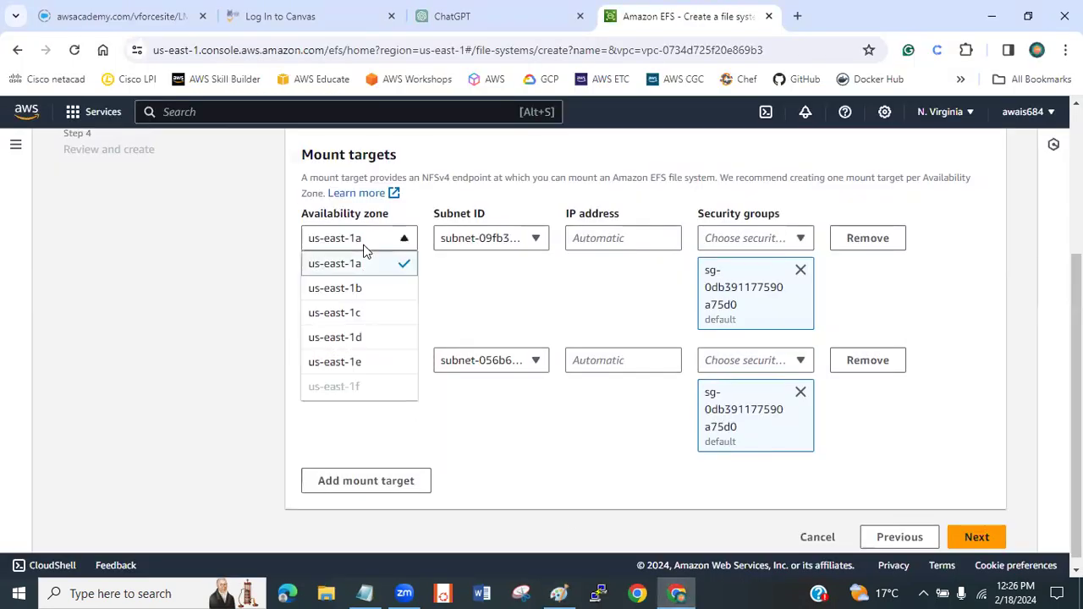
left_click(505, 308)
left_click(371, 369)
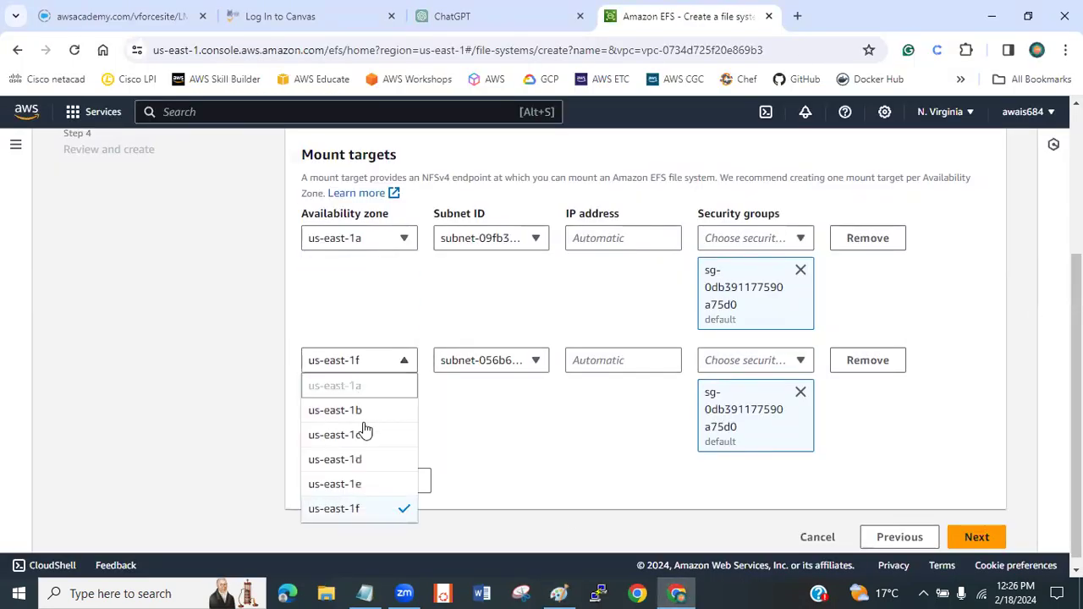
left_click(501, 451)
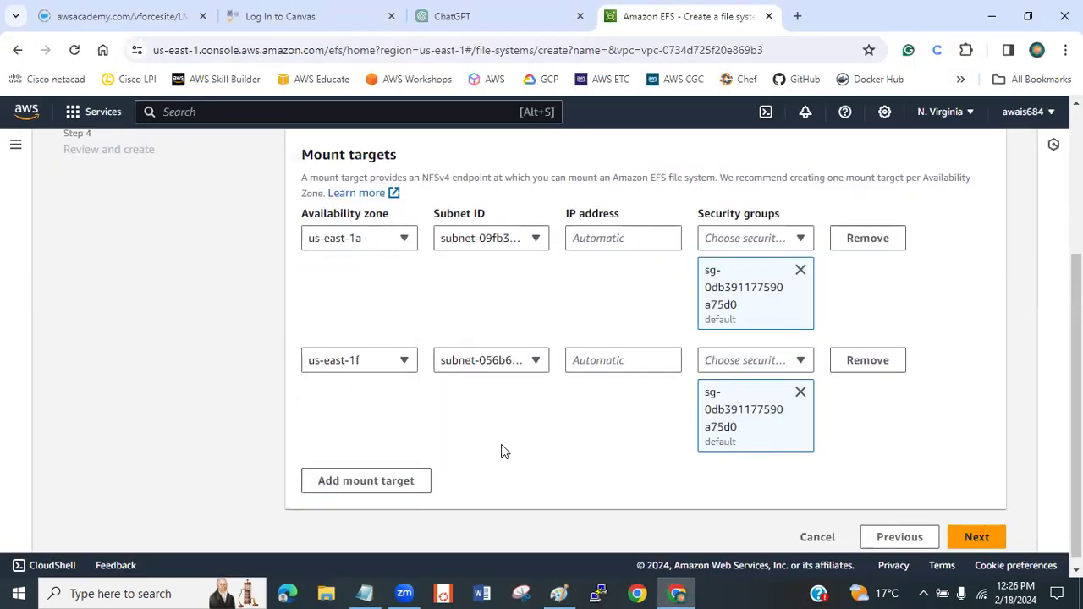
left_click(515, 247)
left_click(480, 347)
left_click(490, 373)
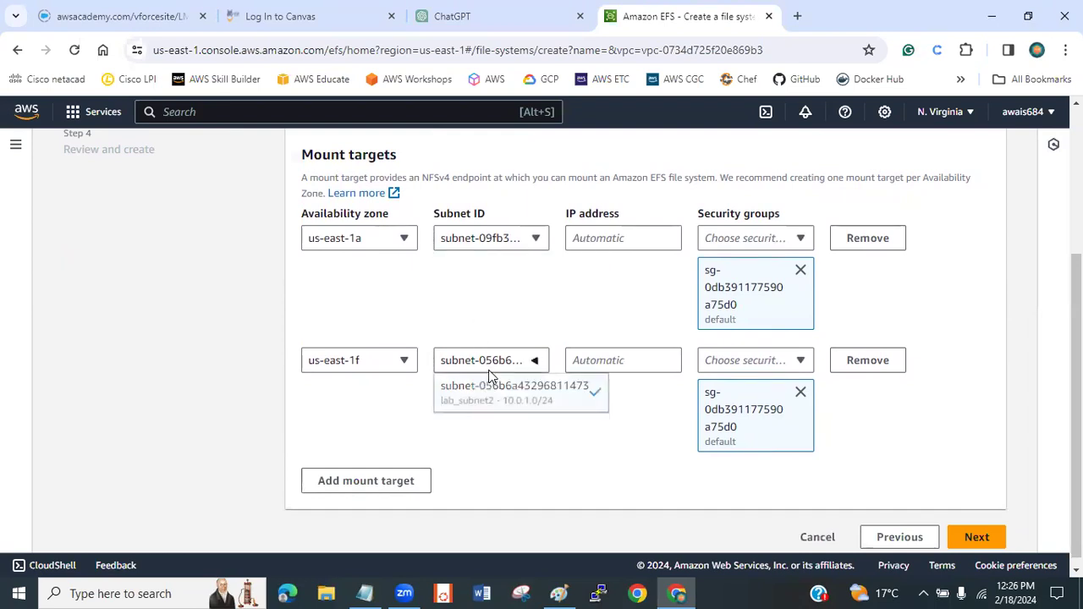
left_click(541, 454)
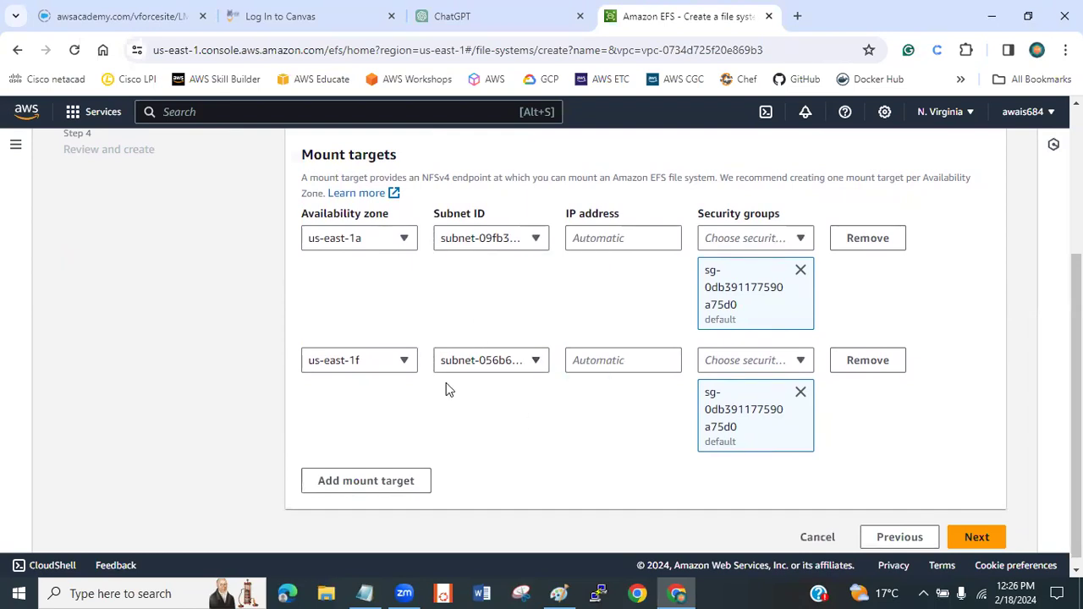
Step: Try adding a third mount target in us-east-1d, check its subnet choices, and remove that mount target
left_click(401, 473)
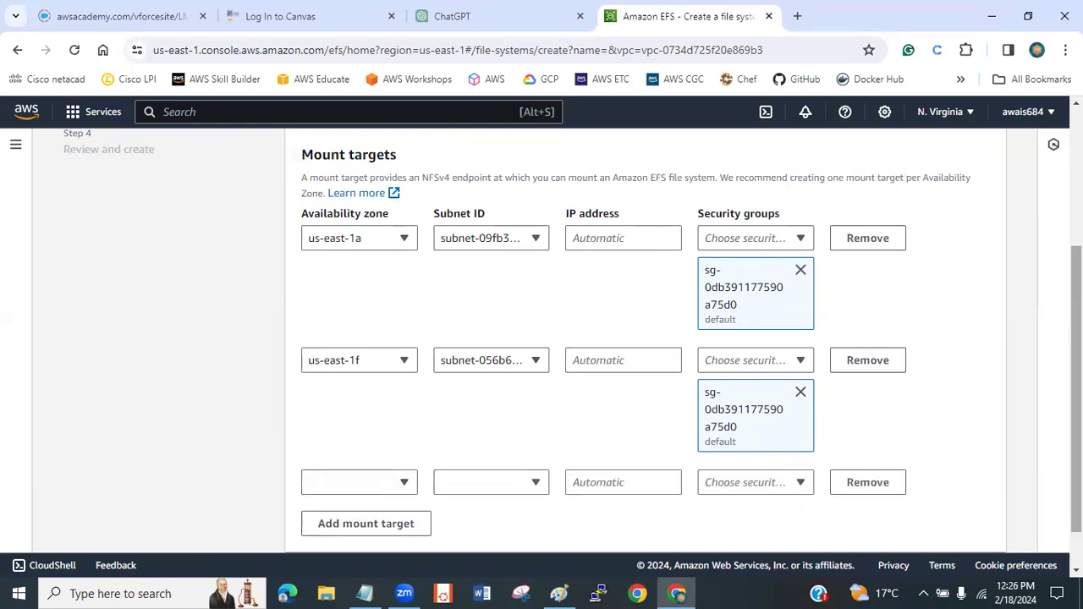
scroll(1042, 353, "down", 1)
left_click(381, 433)
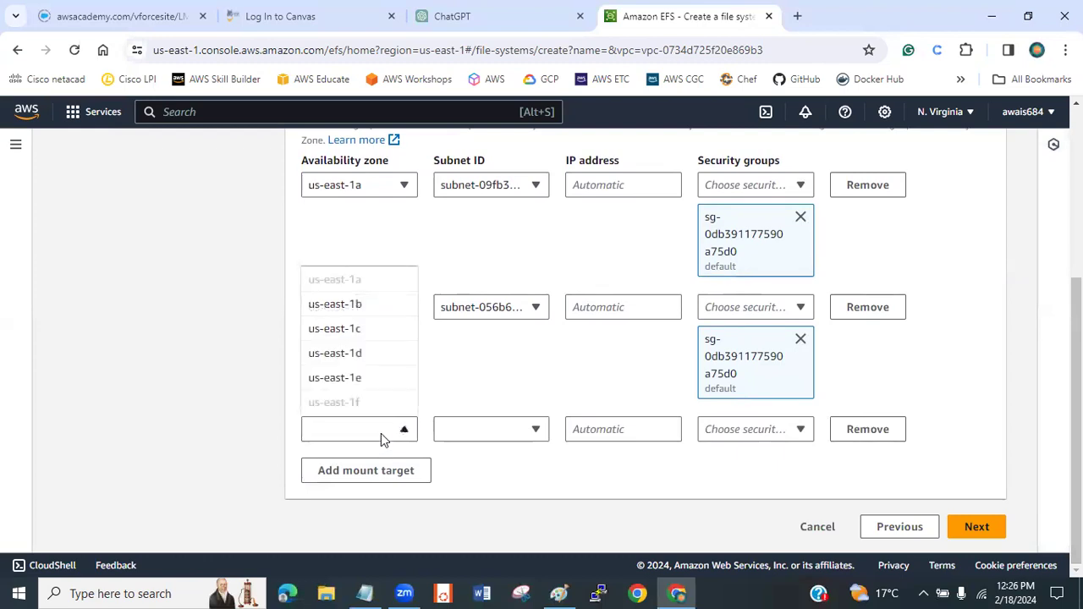
left_click(360, 355)
left_click(490, 434)
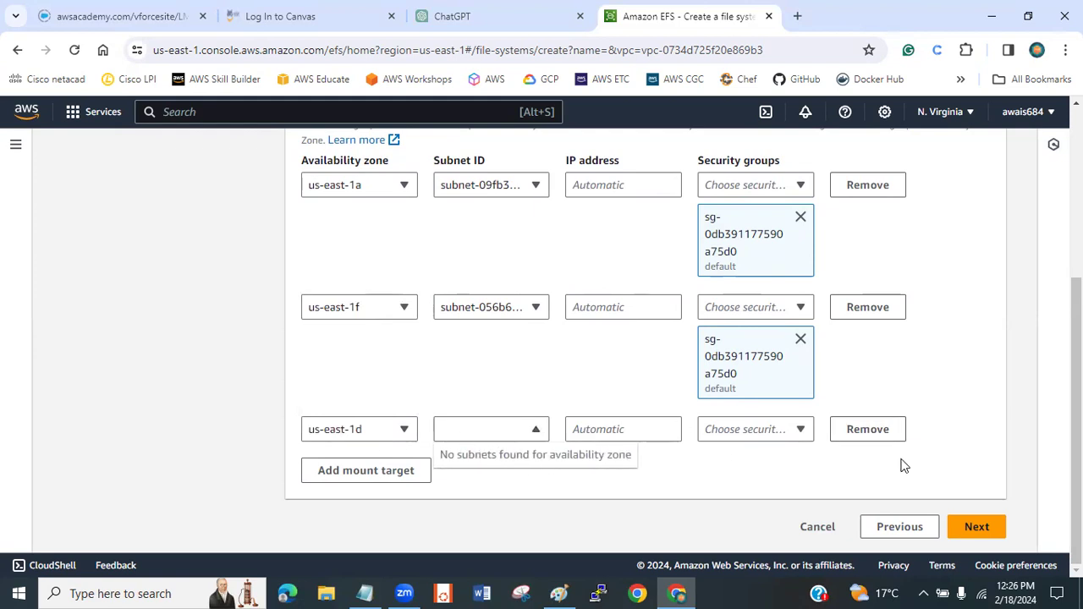
left_click(882, 435)
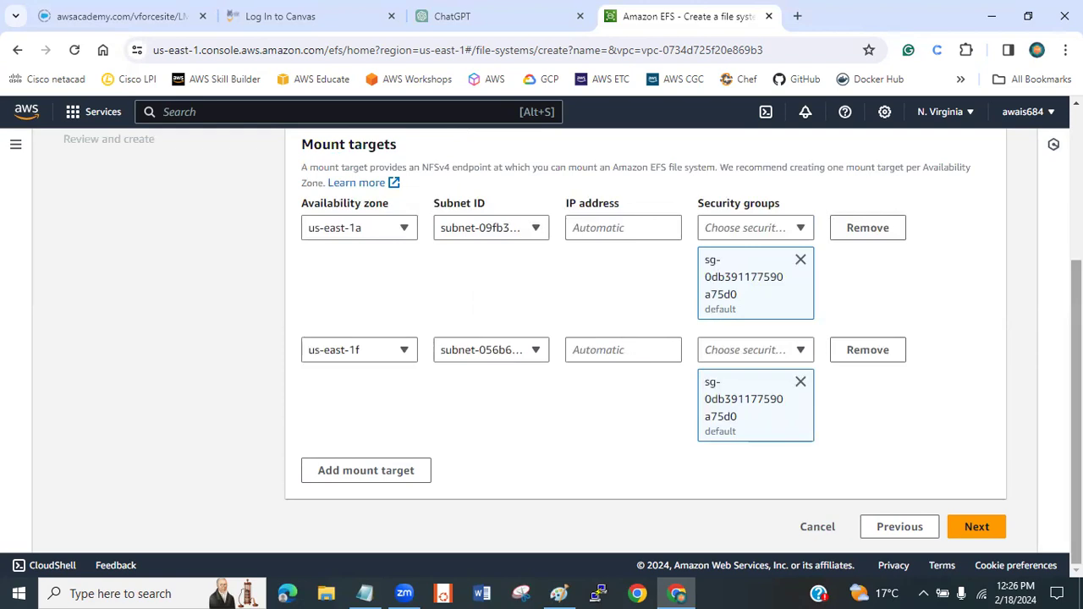
Step: Remove the default security group from both the us-east-1a and us-east-1f mount targets
left_click(588, 242)
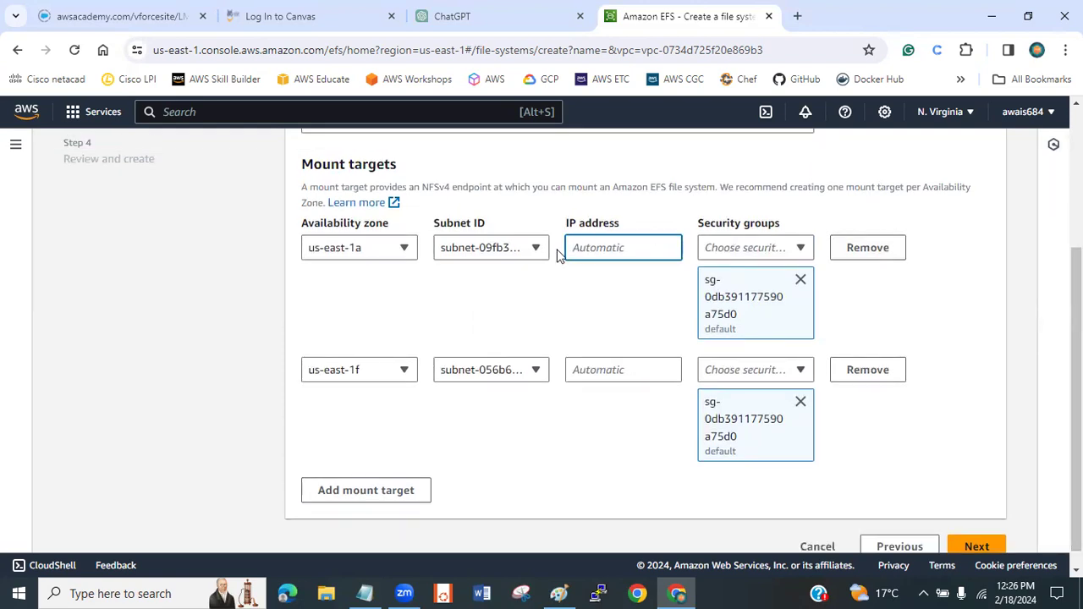
left_click(804, 290)
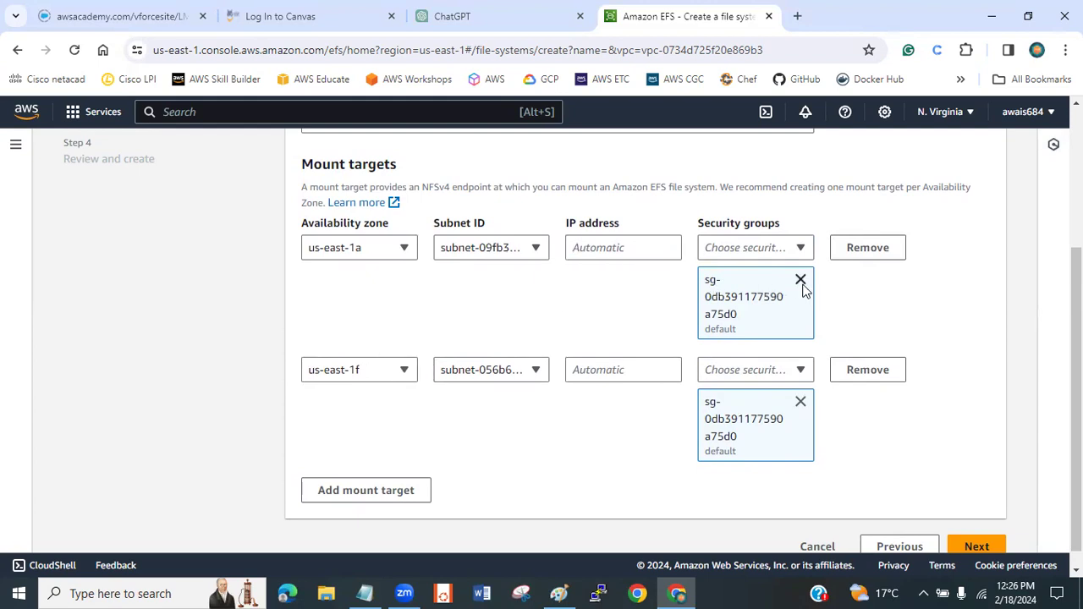
left_click(801, 280)
left_click(800, 385)
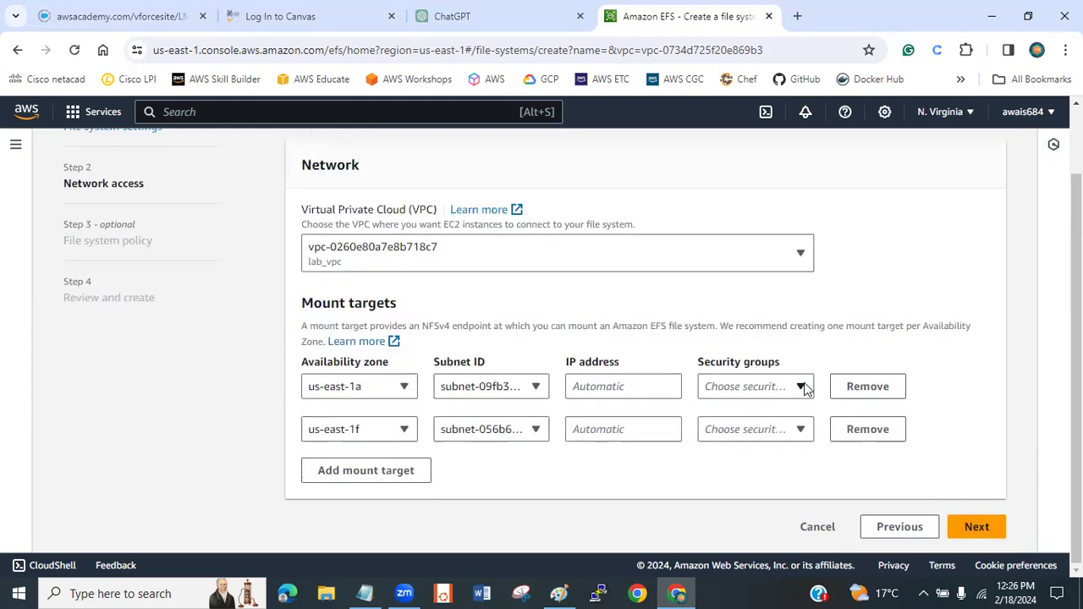
Step: Assign the myefs-sg security group to the us-east-1a and us-east-1f mount targets, and continue to the file system policy
left_click(793, 389)
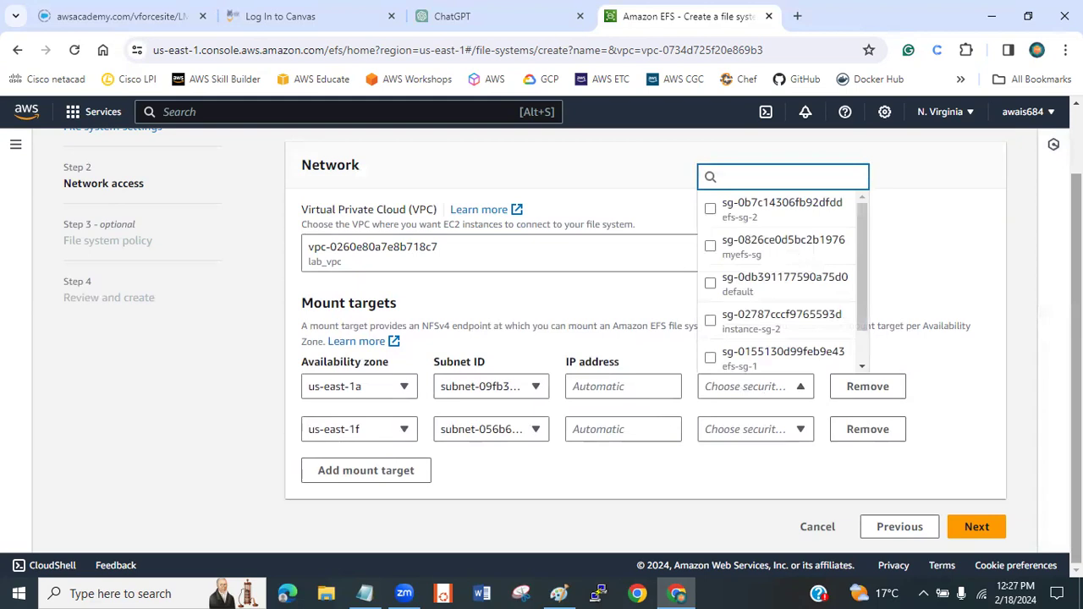
left_click(752, 263)
left_click(767, 471)
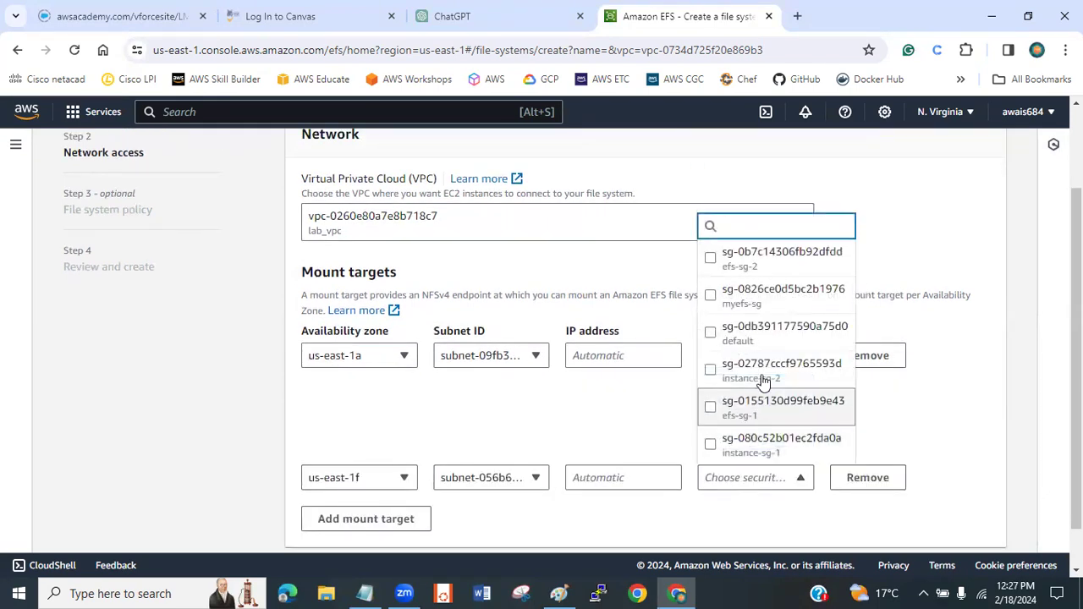
left_click(766, 302)
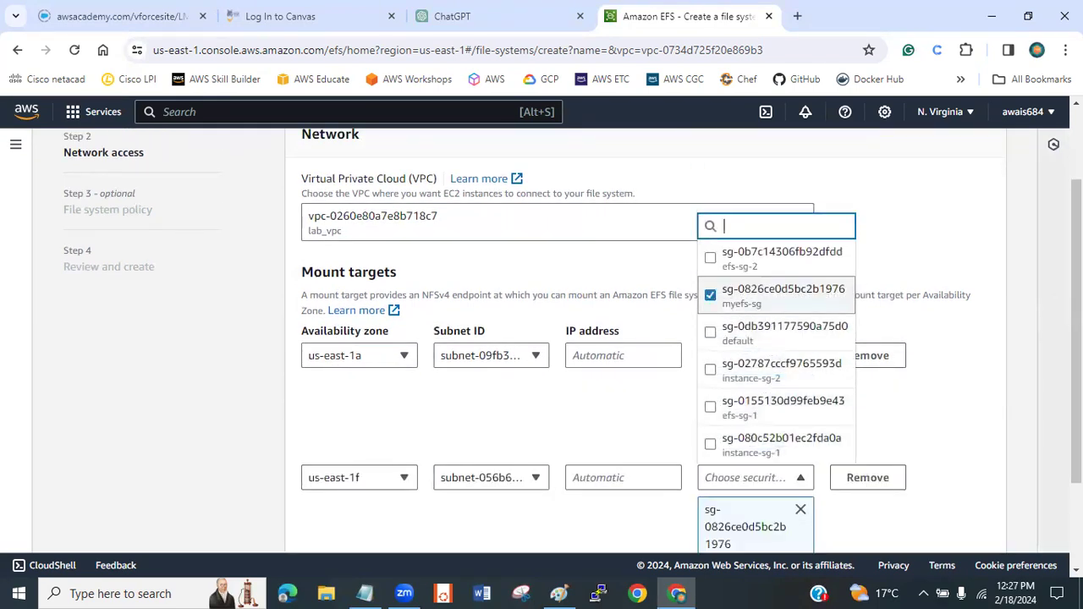
left_click(973, 395)
left_click_drag(1080, 393, 1080, 477)
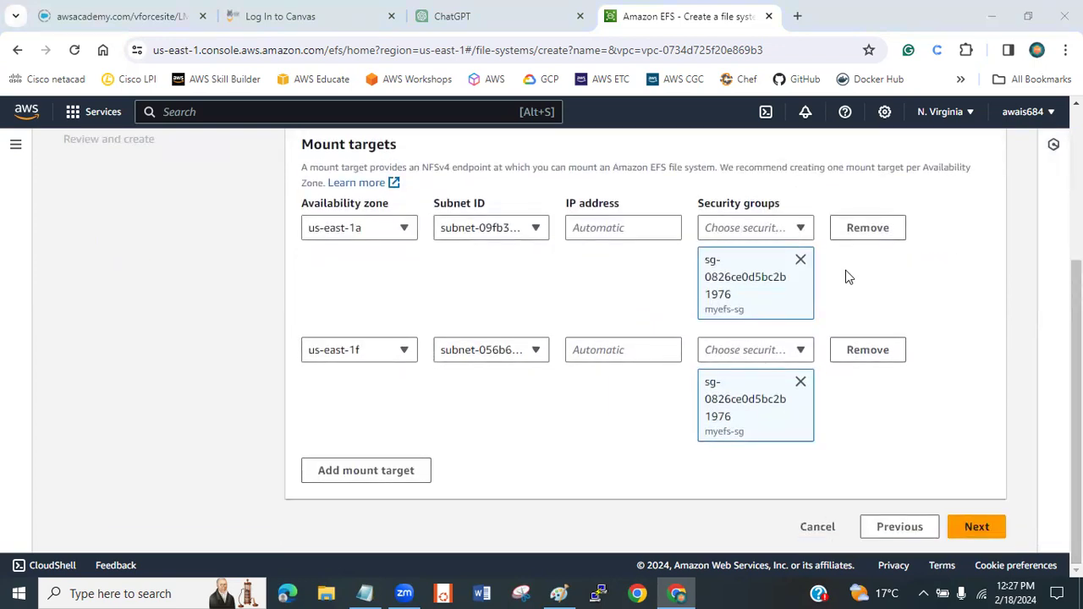
left_click(567, 420)
left_click(978, 527)
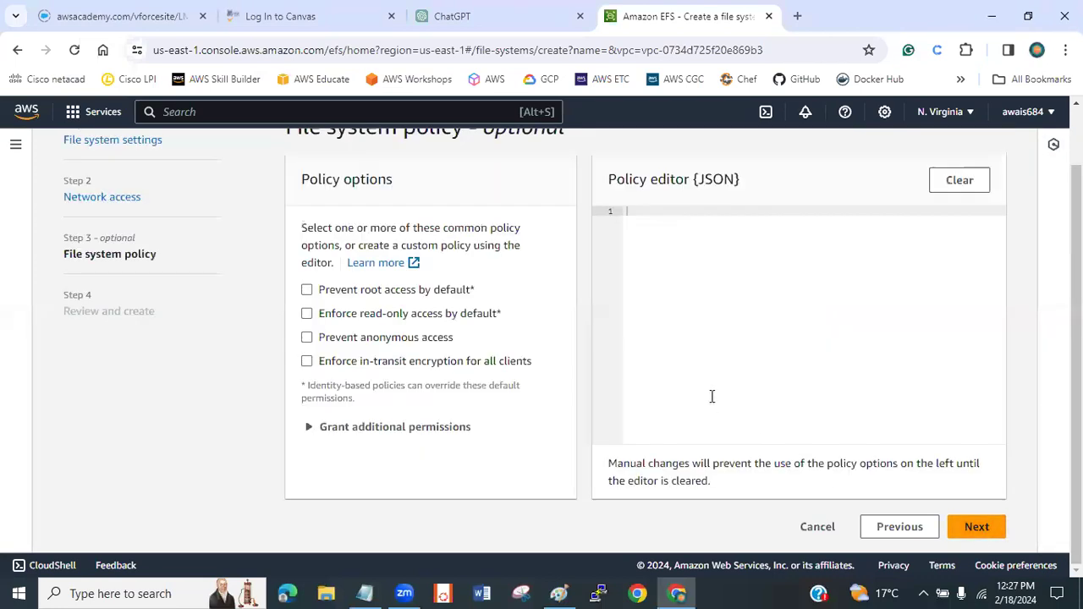
Step: Preview the read-only, root access and anonymous access policy options, clear them all, and check the additional permissions section
scroll(685, 321, "up", 1)
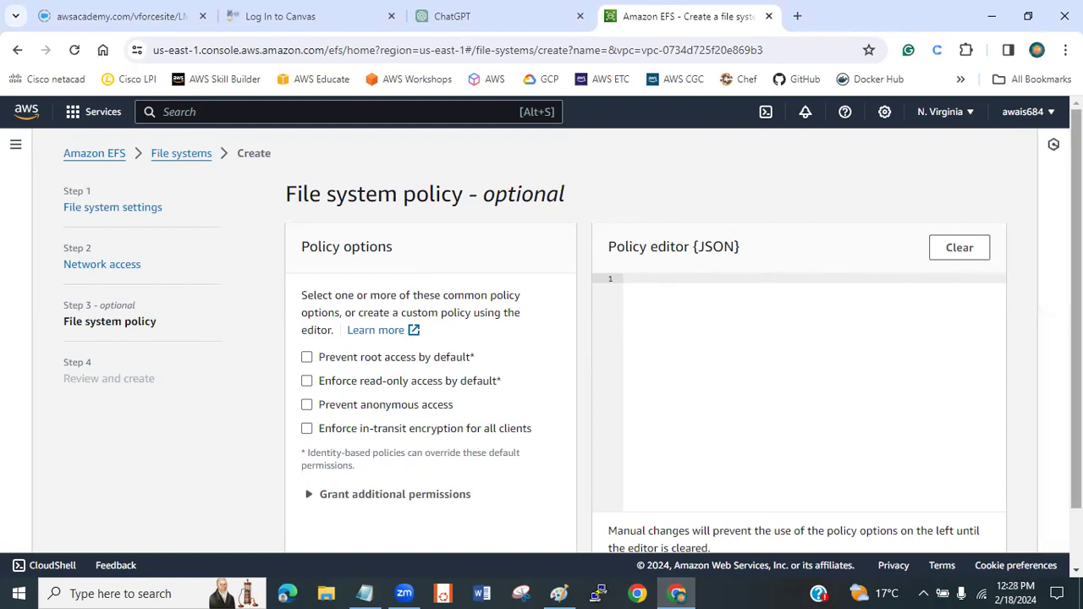
scroll(846, 322, "down", 1)
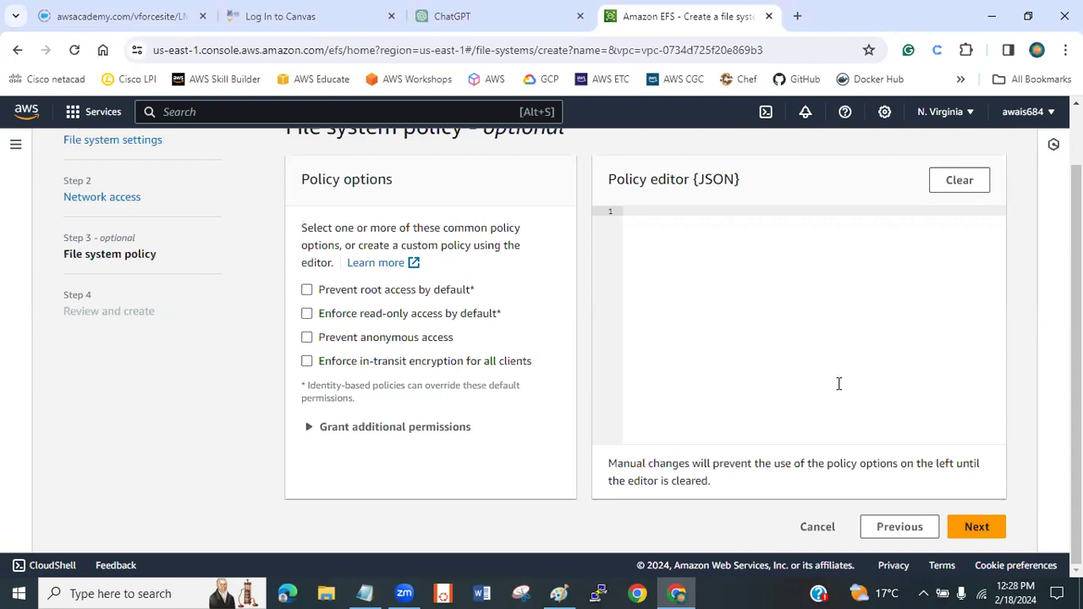
left_click(379, 320)
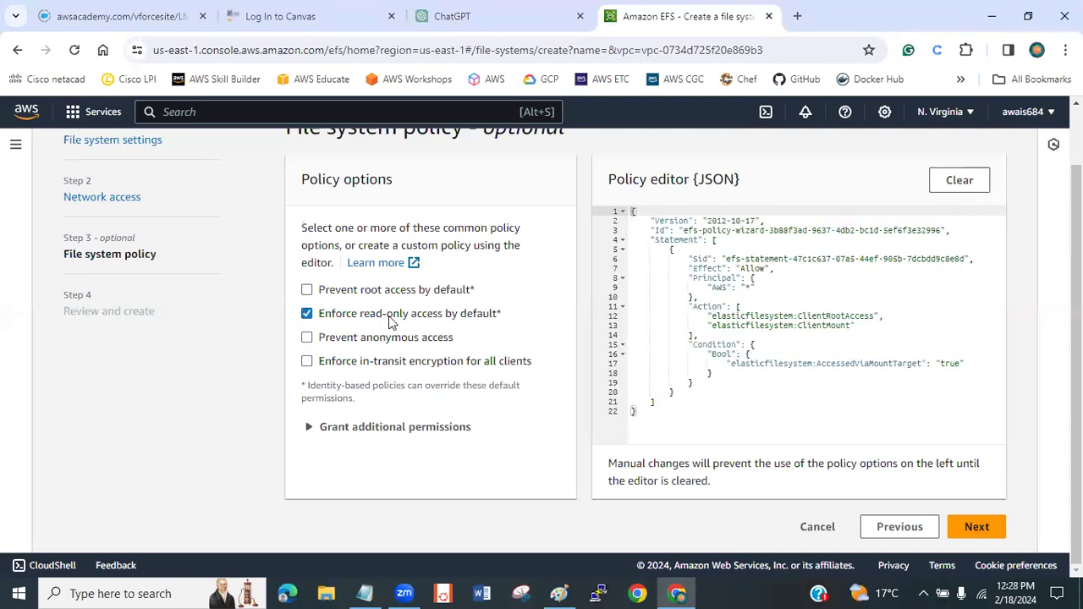
left_click(461, 320)
left_click(347, 290)
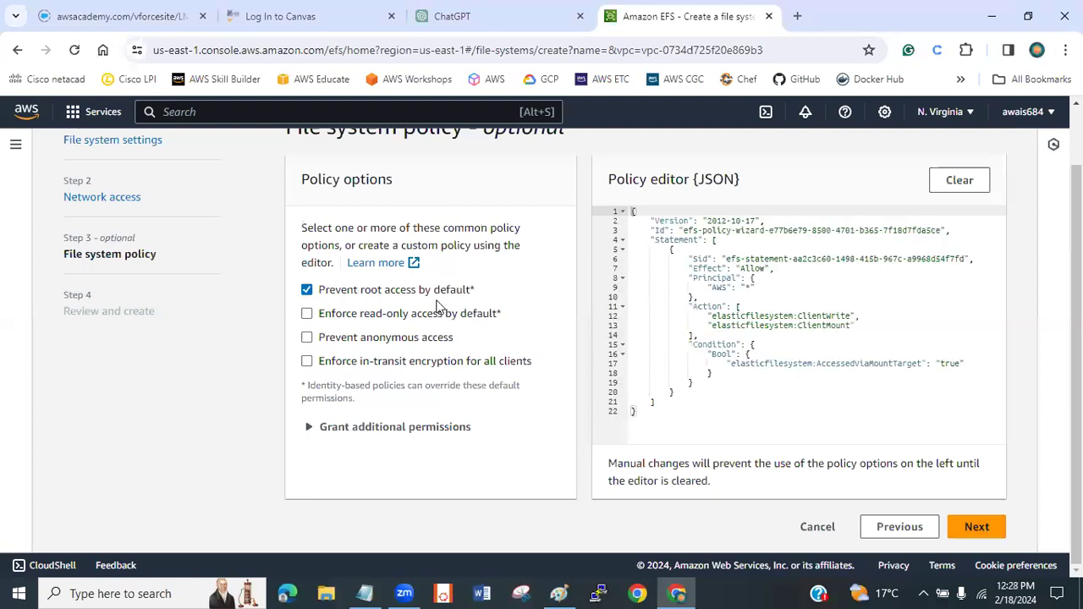
left_click(353, 339)
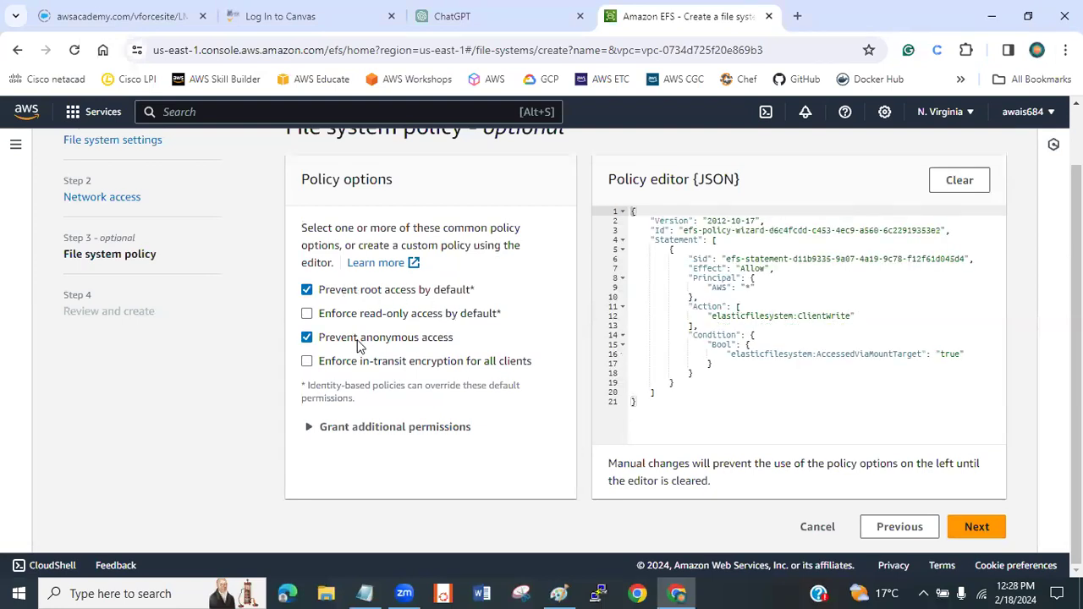
left_click(401, 347)
left_click(366, 293)
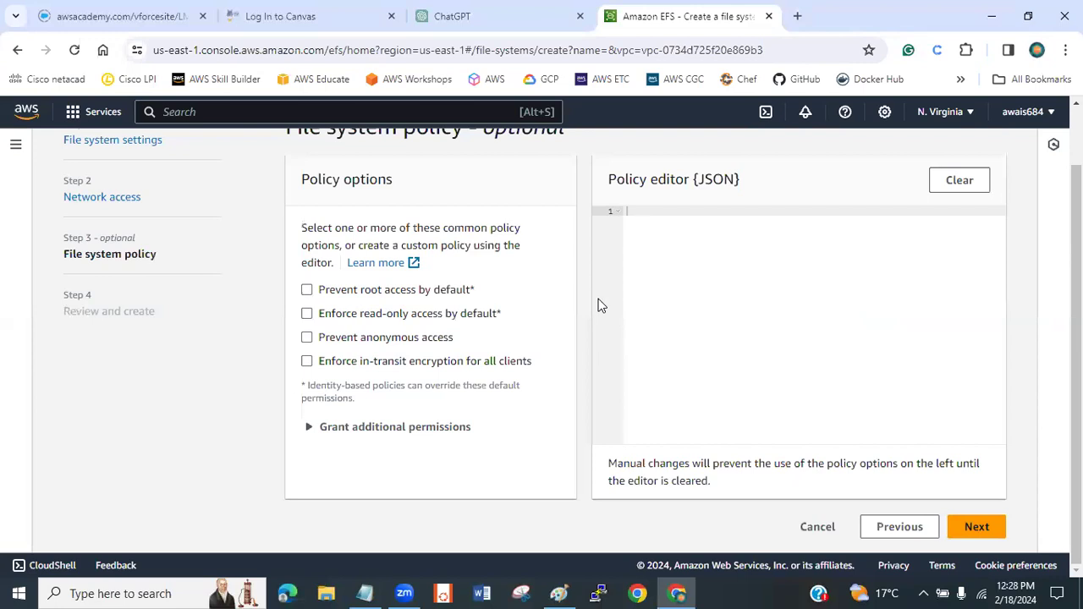
left_click(394, 435)
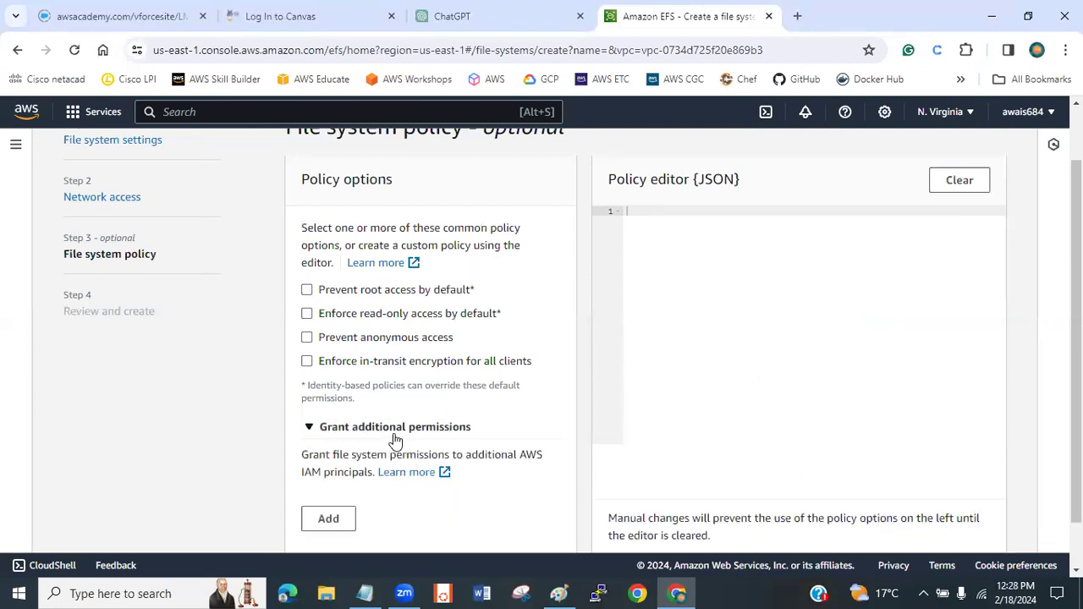
left_click(394, 437)
Step: Continue without a file system policy to the review page, and create the myefs file system
left_click(991, 523)
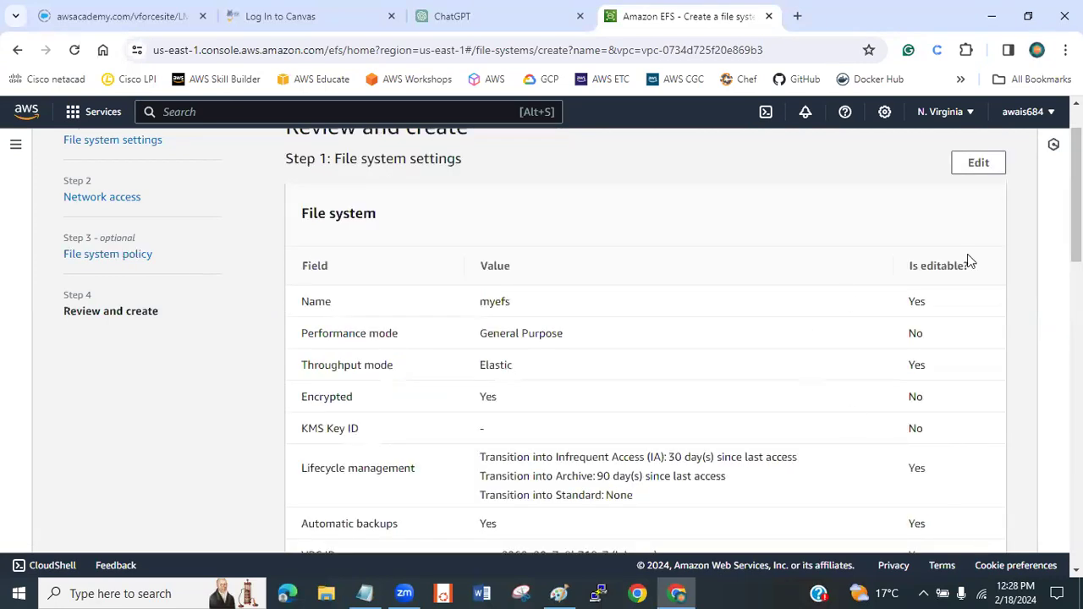
left_click_drag(1076, 195, 1076, 495)
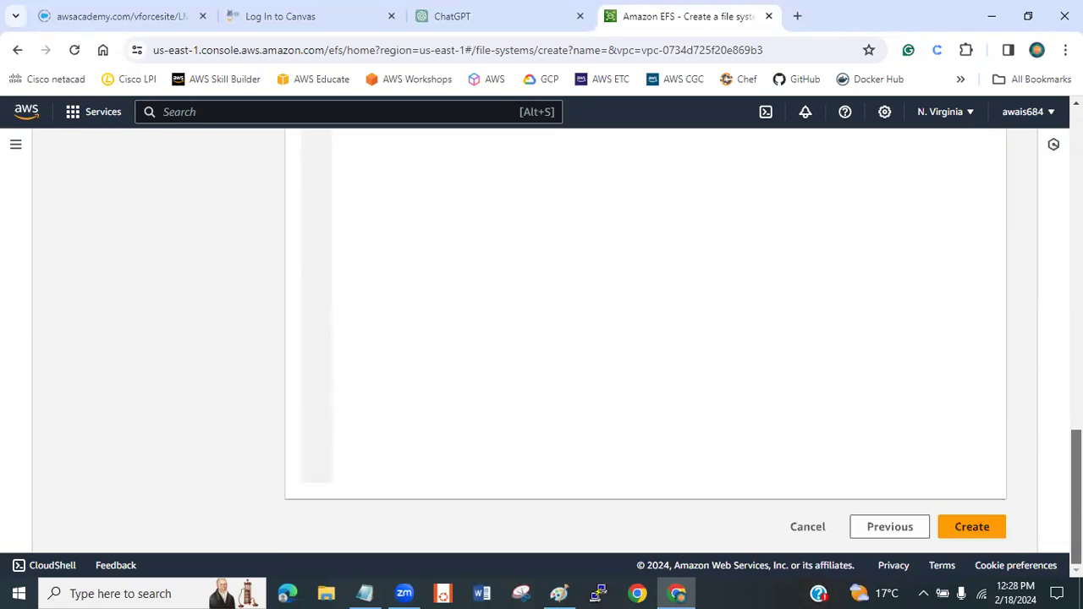
left_click(981, 535)
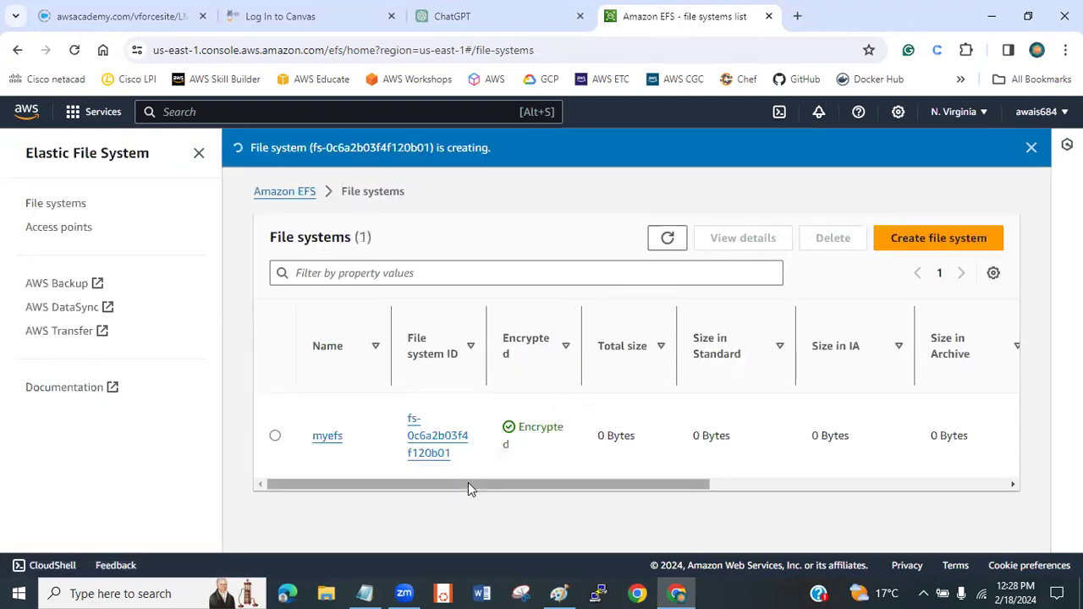
Step: Examine the myefs entry in the file systems list, including its state, creation time and availability zone columns
left_click_drag(343, 444, 310, 442)
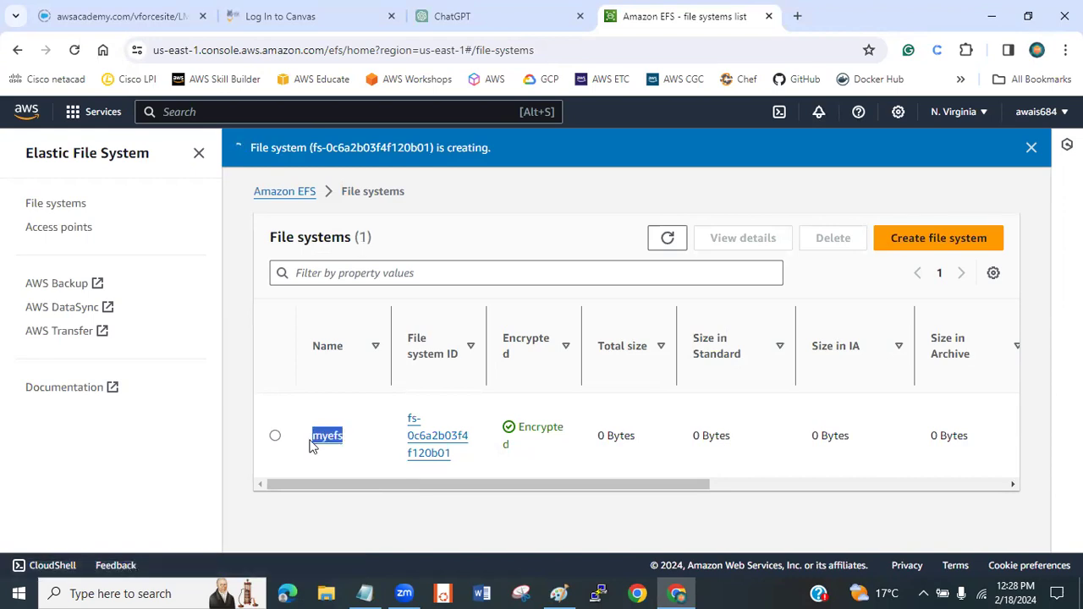
left_click_drag(389, 486, 820, 487)
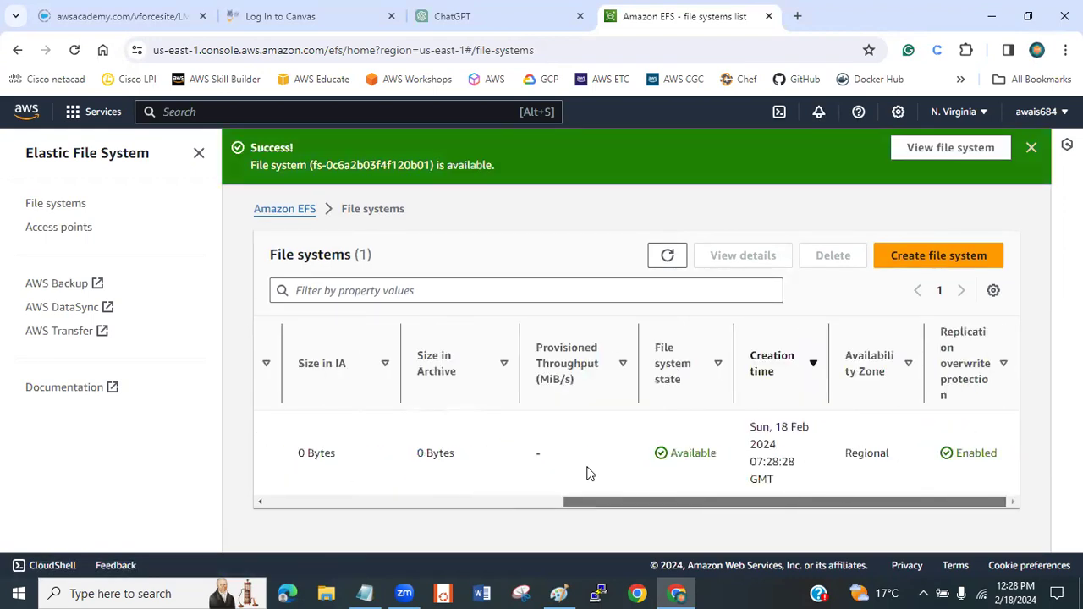
left_click_drag(590, 474, 294, 474)
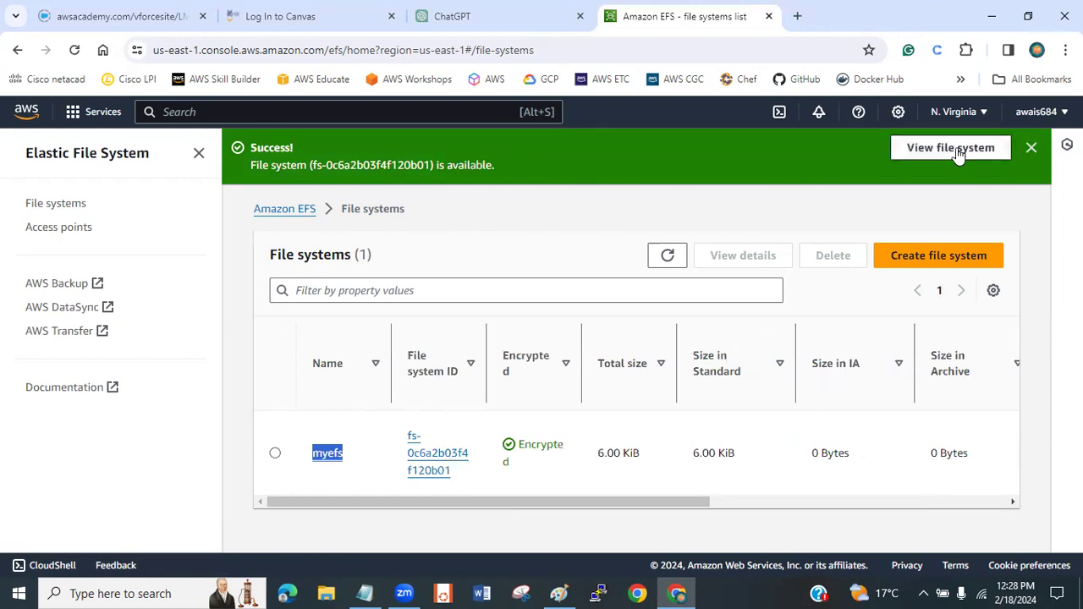
Step: Search the AWS services for ec2, and open the EC2 console in a separate browser tab
left_click(287, 115)
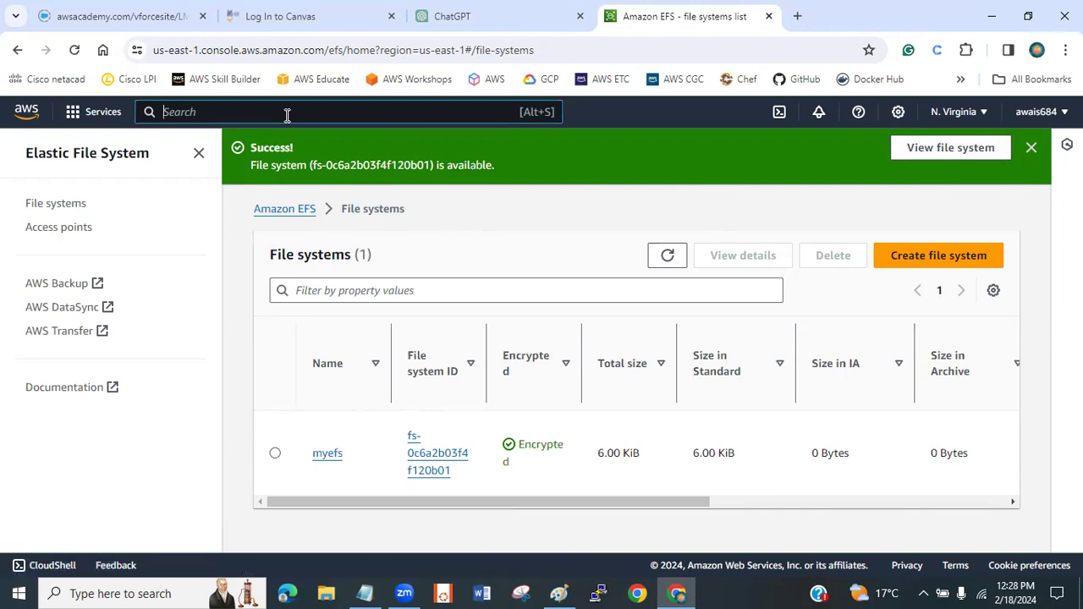
type("ec2")
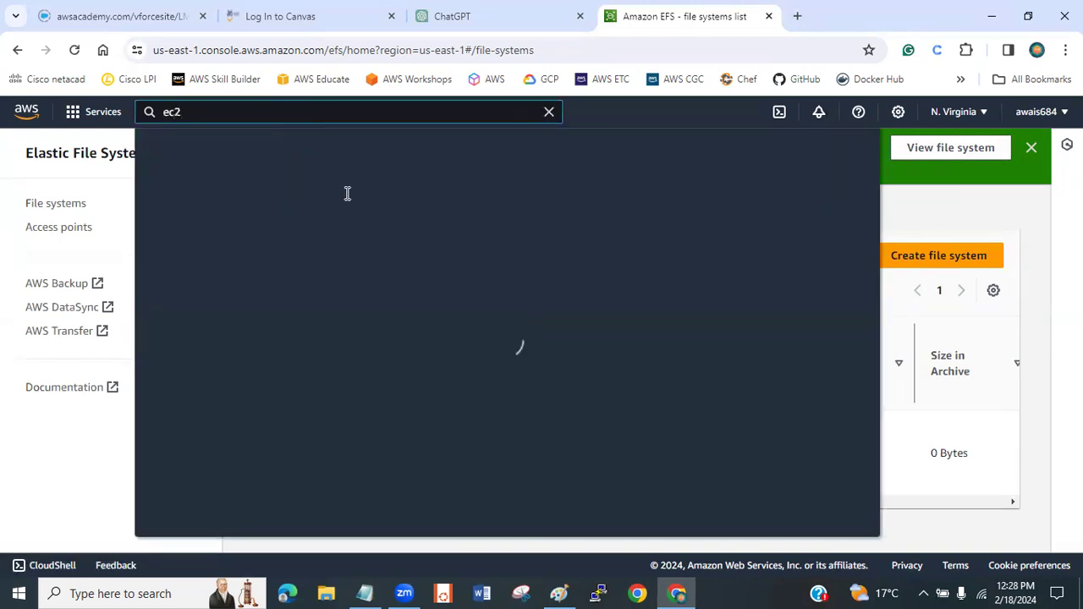
right_click(398, 241)
key("Escape")
left_click(549, 112)
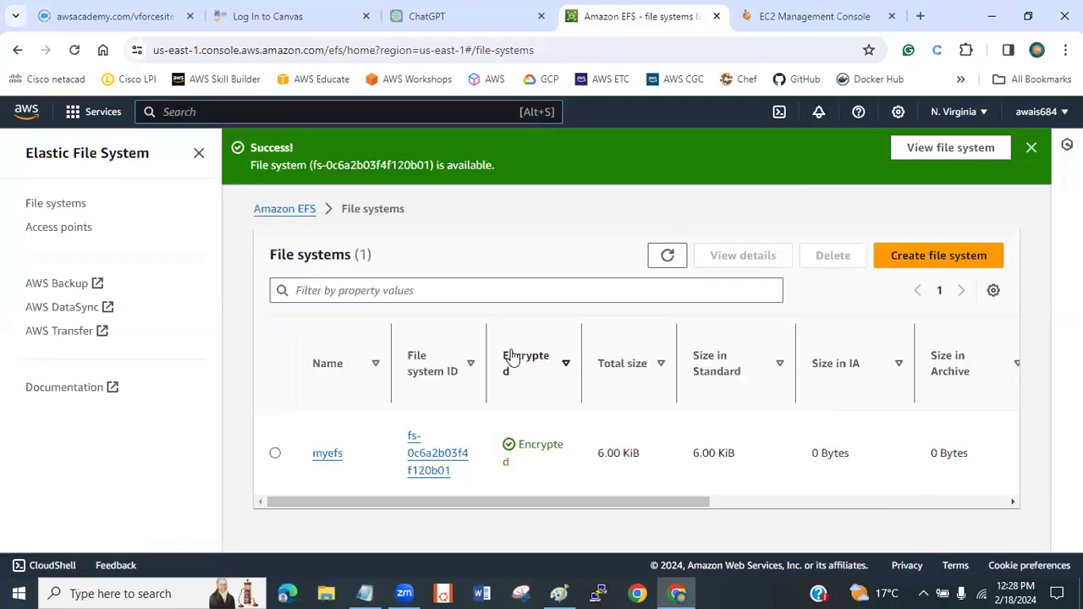
left_click(802, 15)
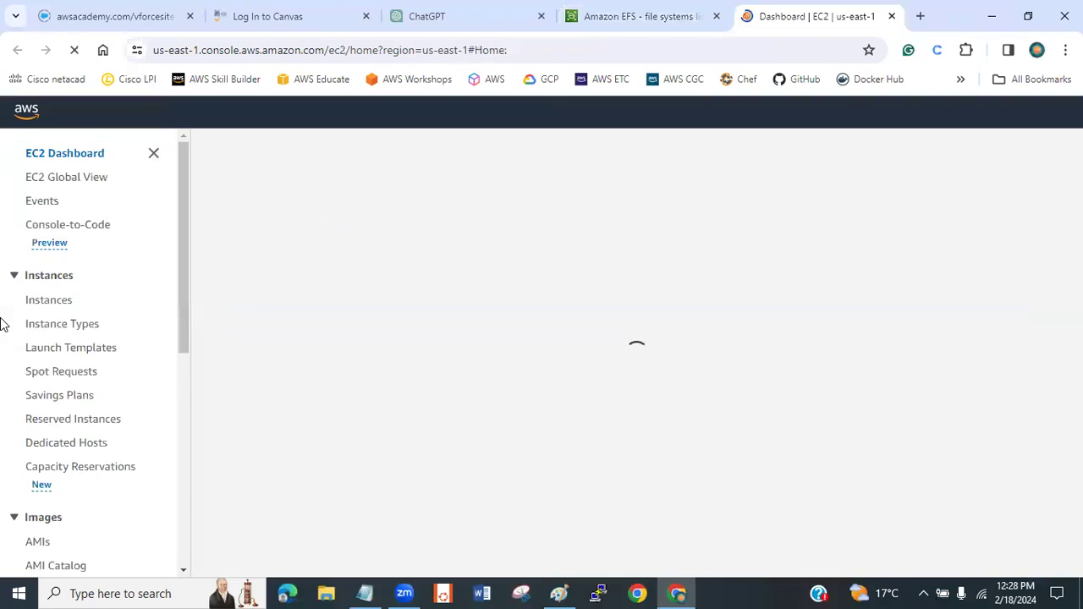
Step: Start launching a new instance from the EC2 instances list, and name it ec2-1
left_click(58, 307)
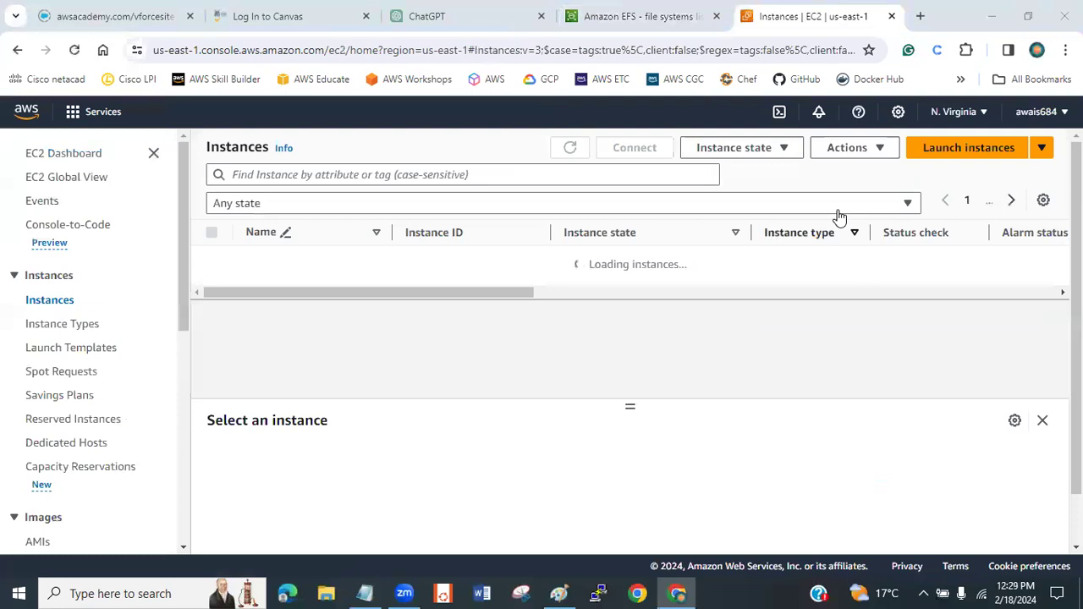
left_click(957, 154)
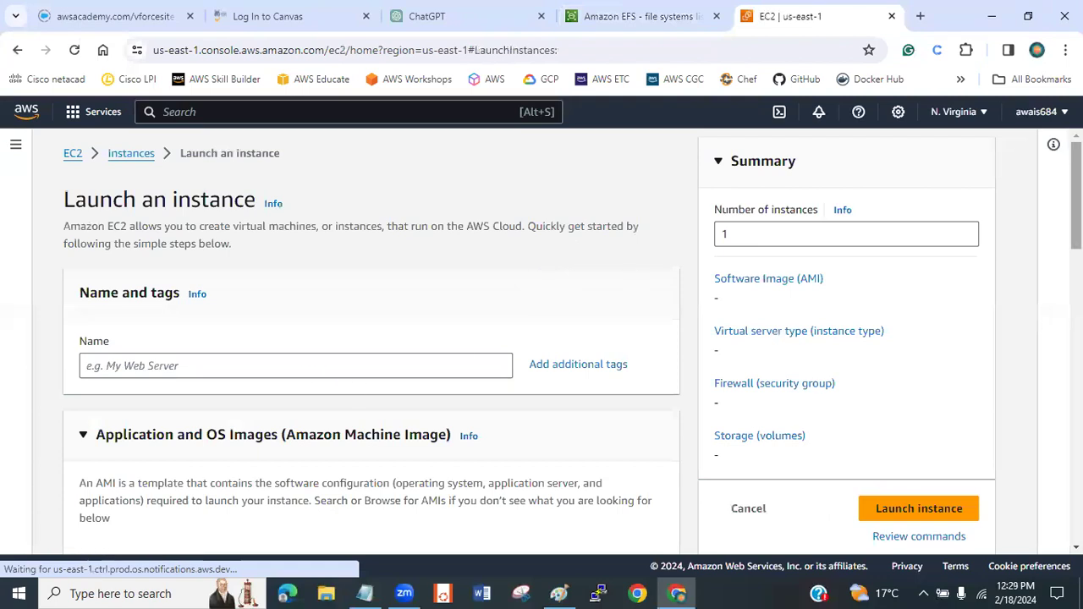
scroll(467, 313, "down", 2)
scroll(467, 313, "up", 1)
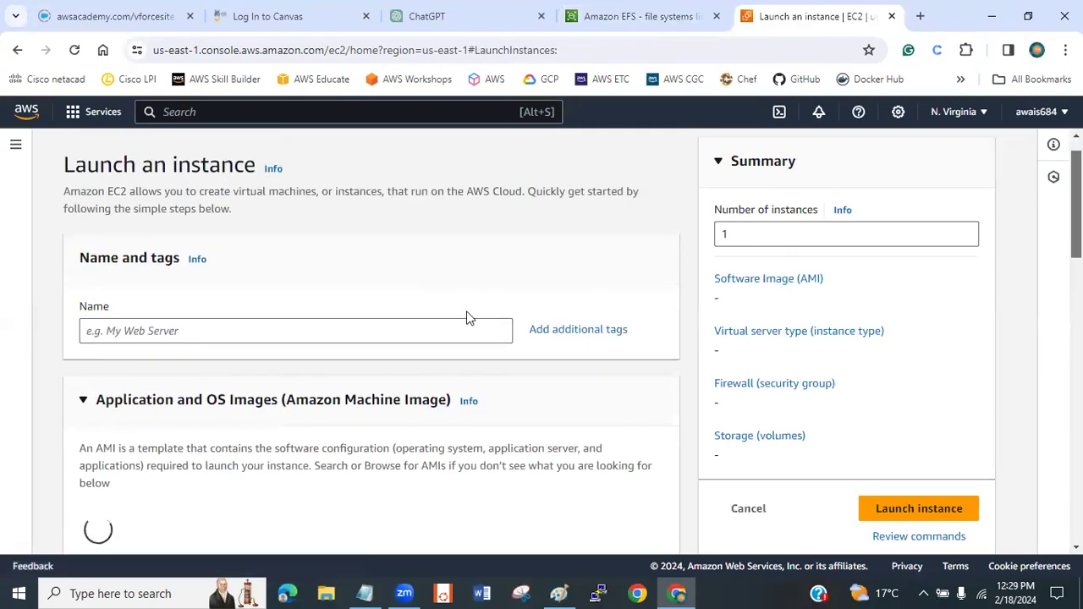
left_click(192, 330)
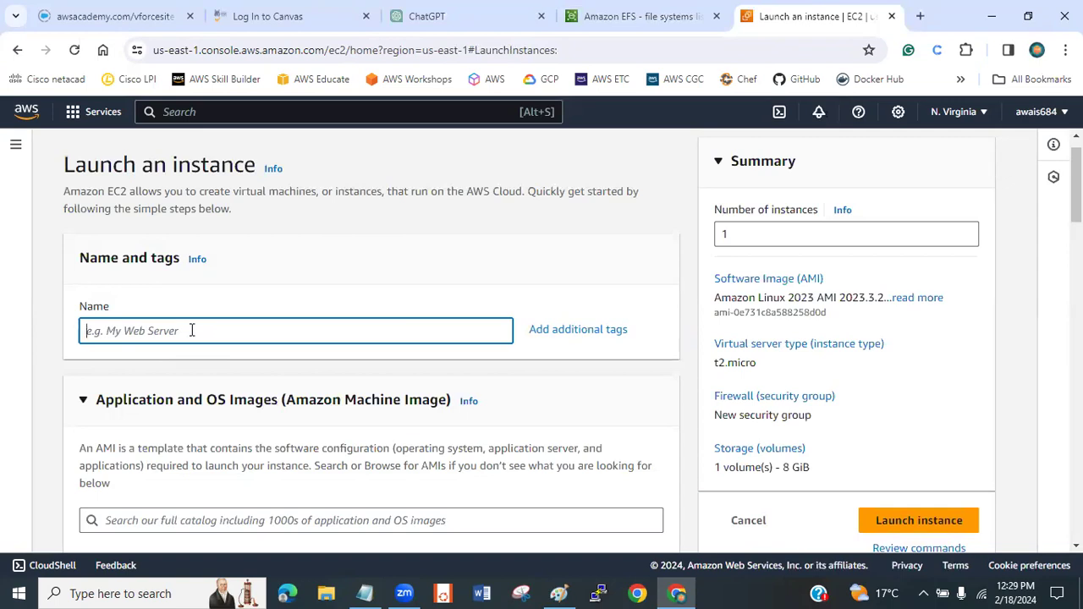
type("ec2-1")
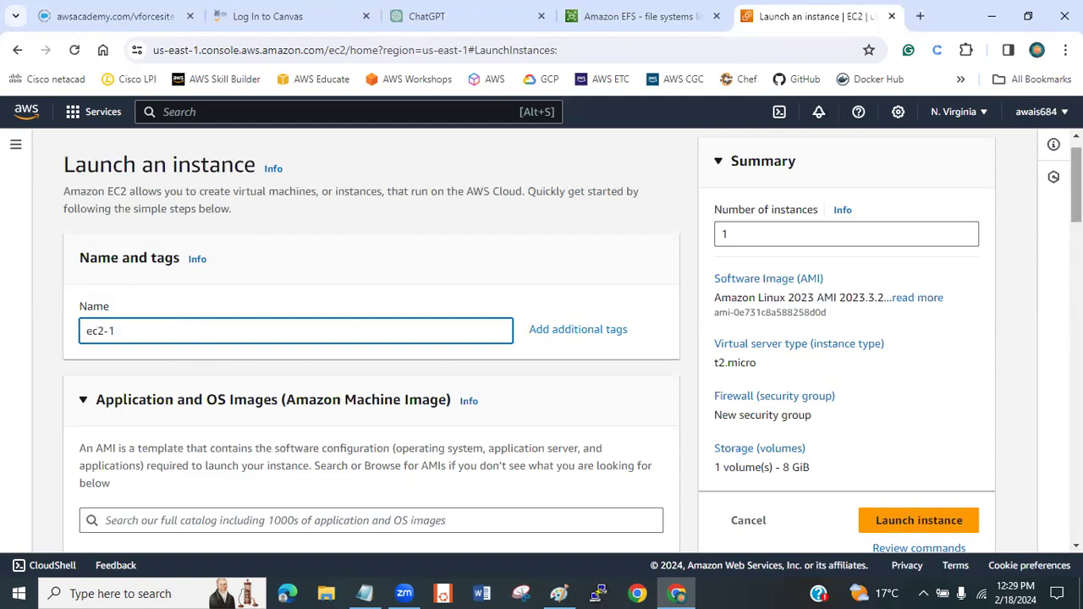
Step: Keep the default Amazon Linux image and instance type, and choose to proceed without a key pair
scroll(192, 330, "down", 3)
scroll(373, 339, "down", 3)
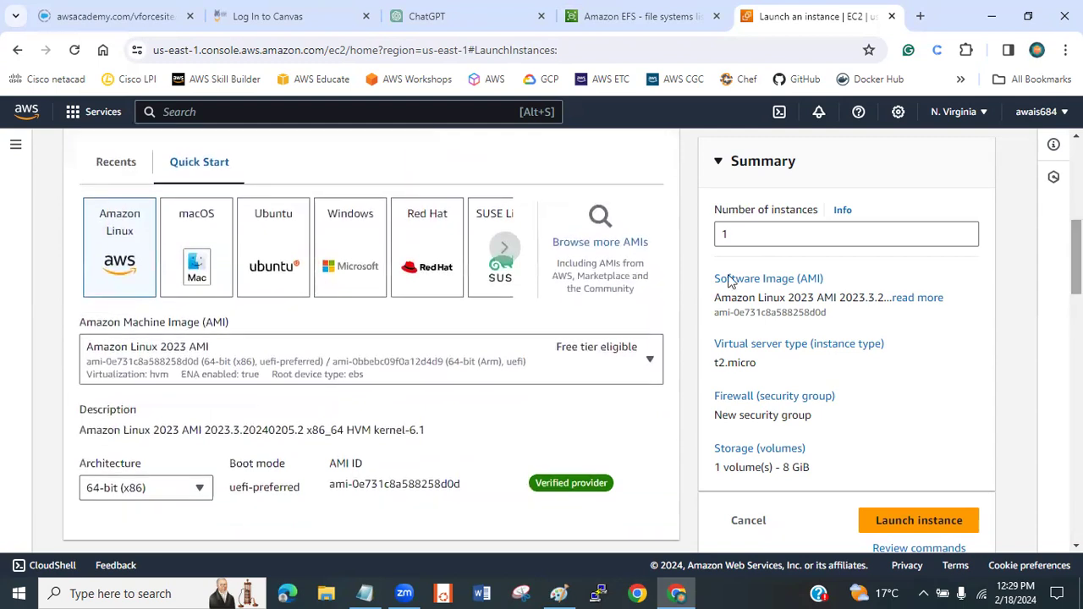
scroll(313, 439, "down", 5)
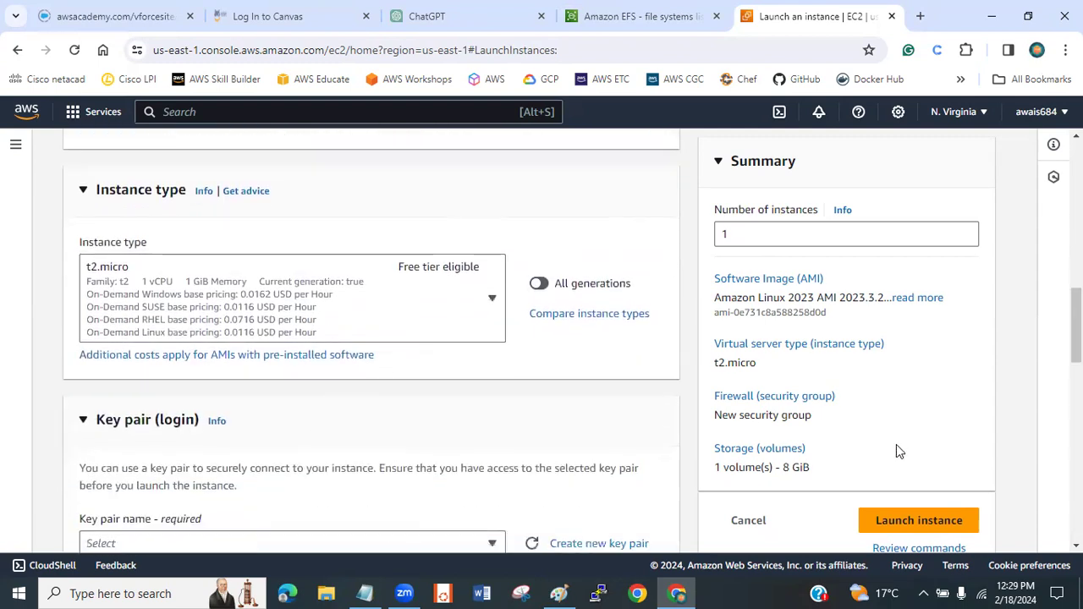
scroll(355, 338, "down", 3)
left_click(352, 319)
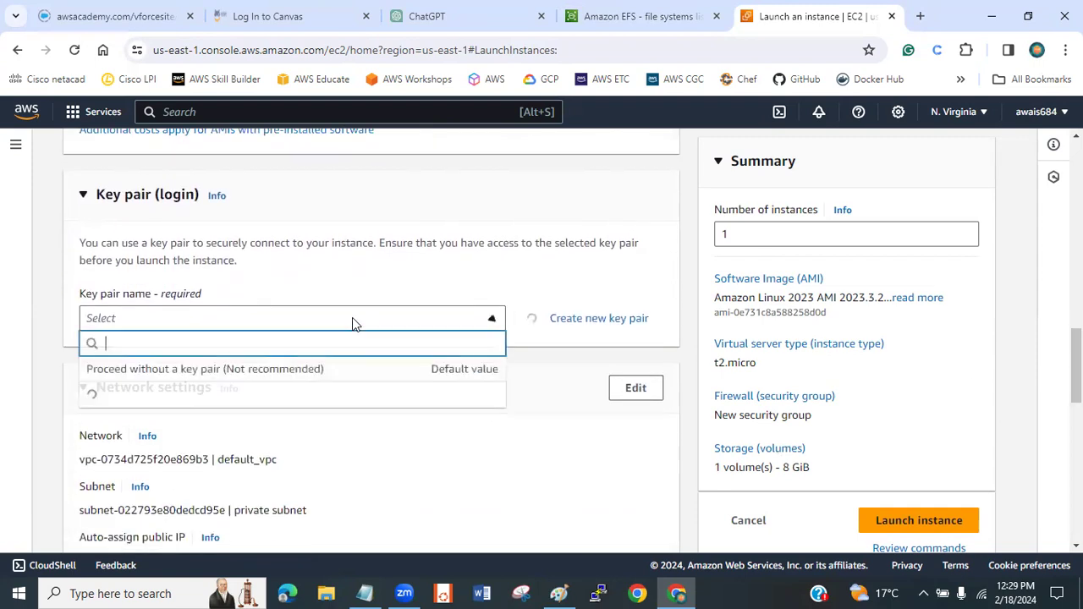
left_click(186, 370)
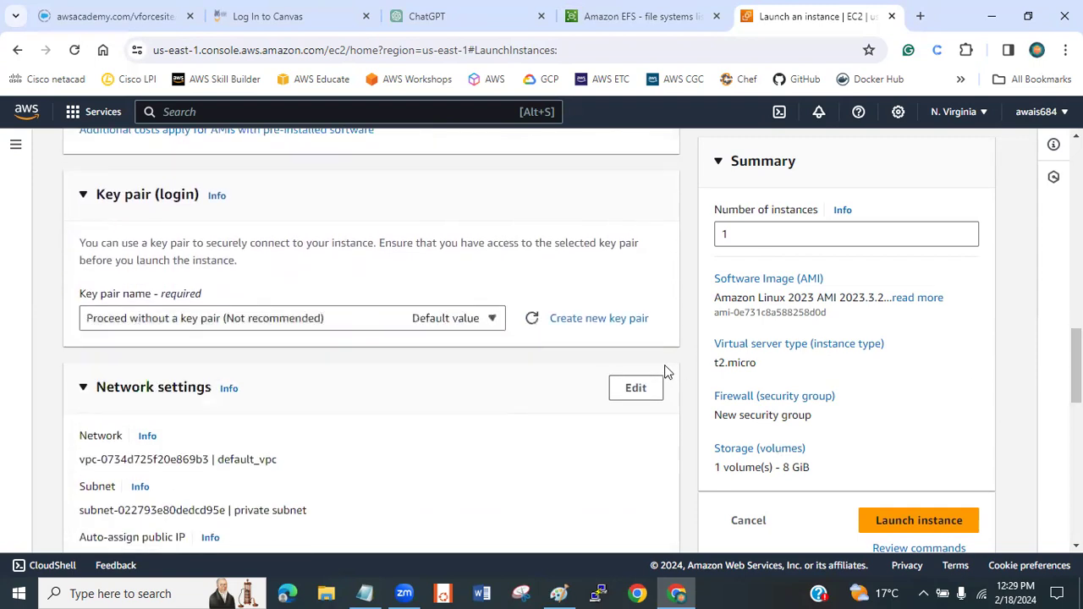
Step: Edit the network settings to place the instance in lab_vpc, keeping lab_subnet1 as its subnet
scroll(635, 144, "down", 3)
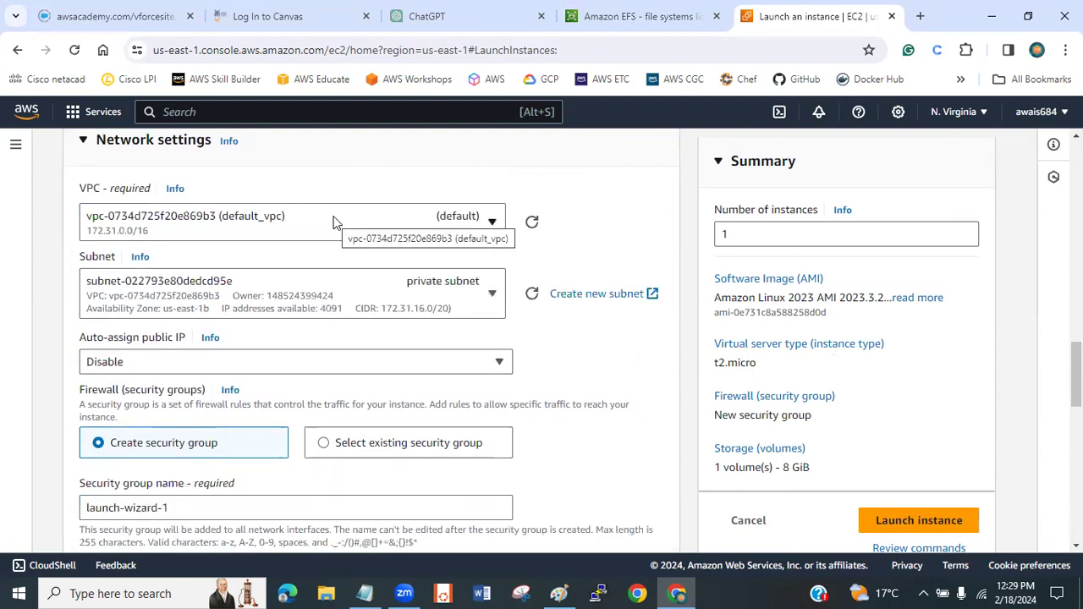
scroll(973, 347, "up", 1)
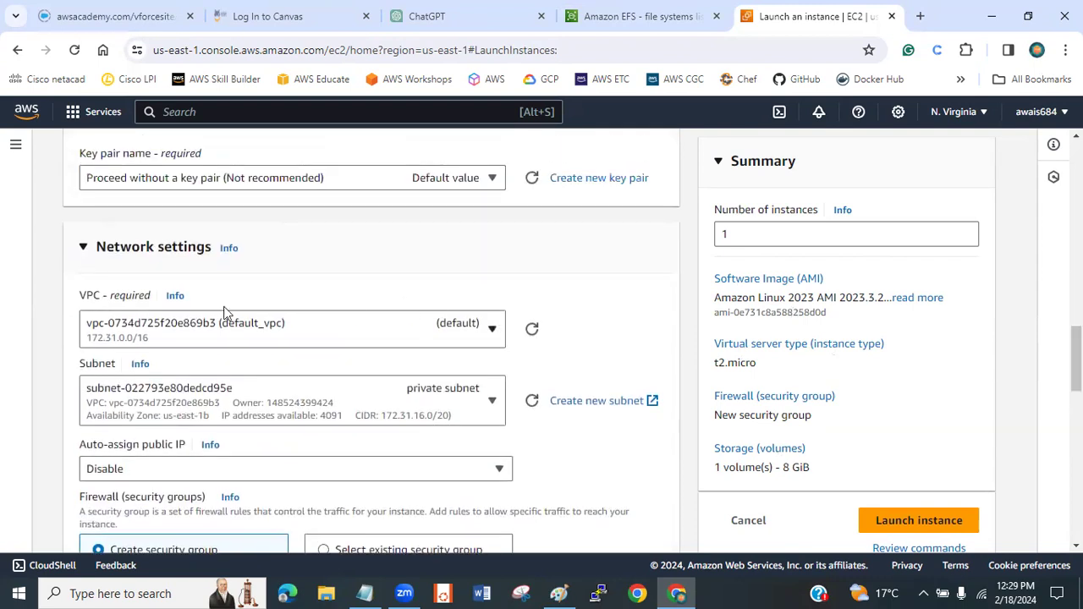
left_click(382, 326)
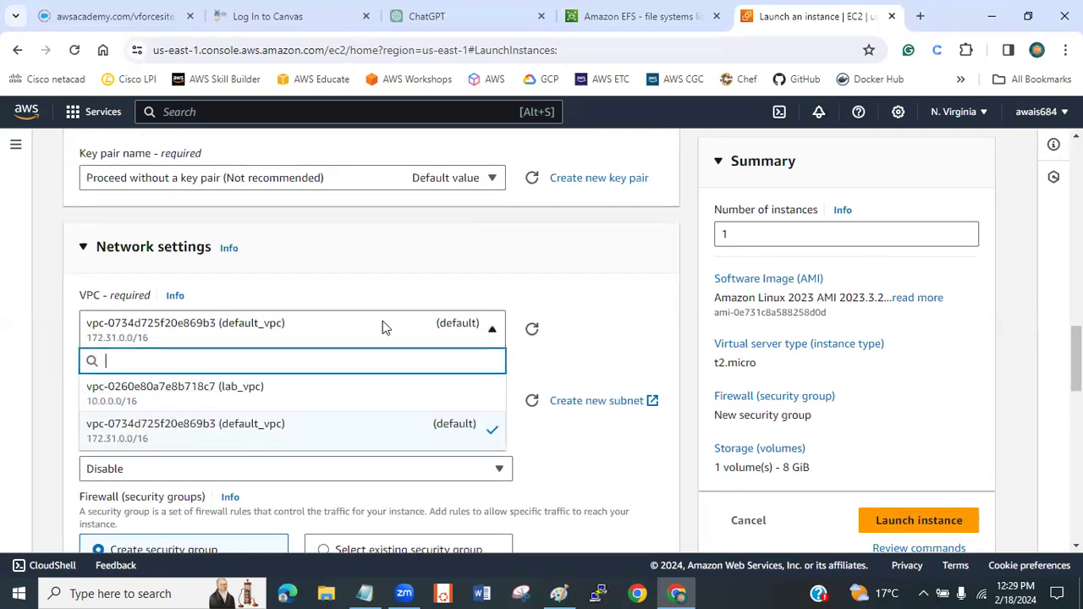
left_click(296, 397)
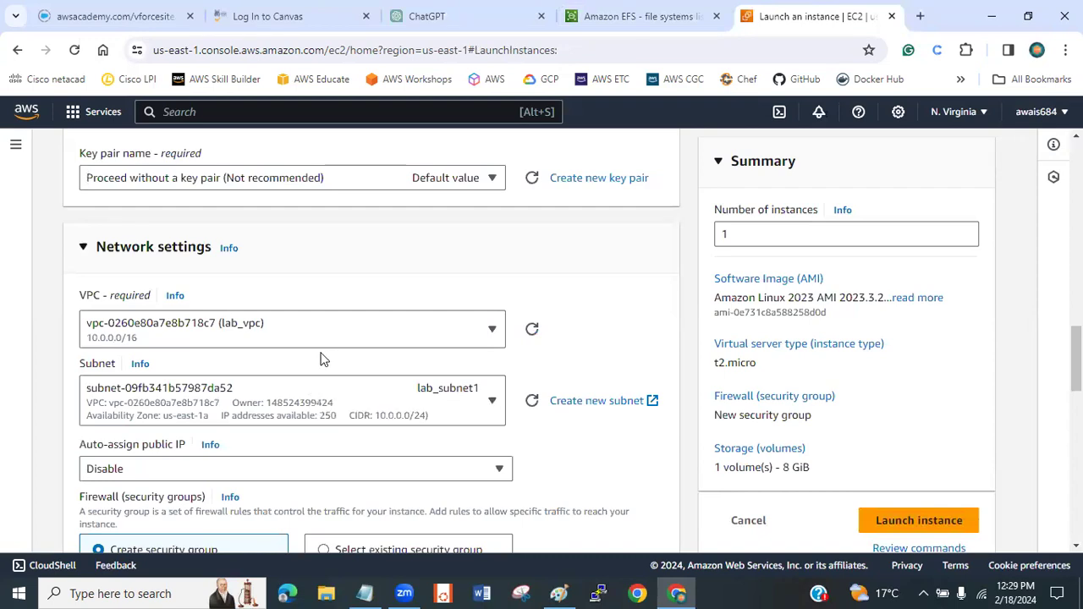
scroll(793, 379, "down", 1)
left_click(468, 301)
left_click(665, 361)
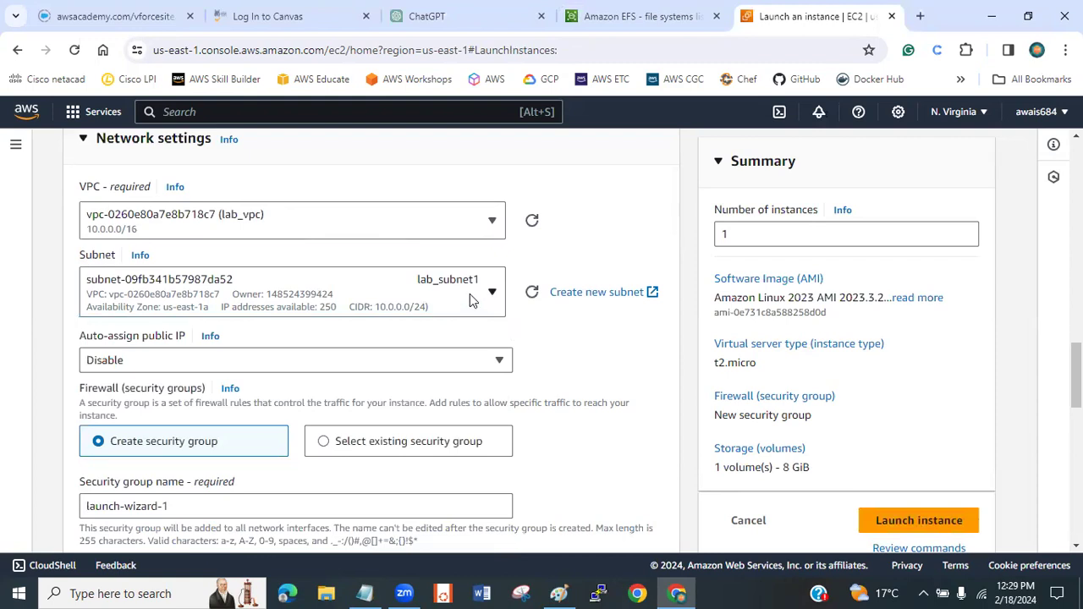
Step: Enable auto-assign public IP, and assign the existing security group myefs-sg to the instance
scroll(484, 283, "down", 1)
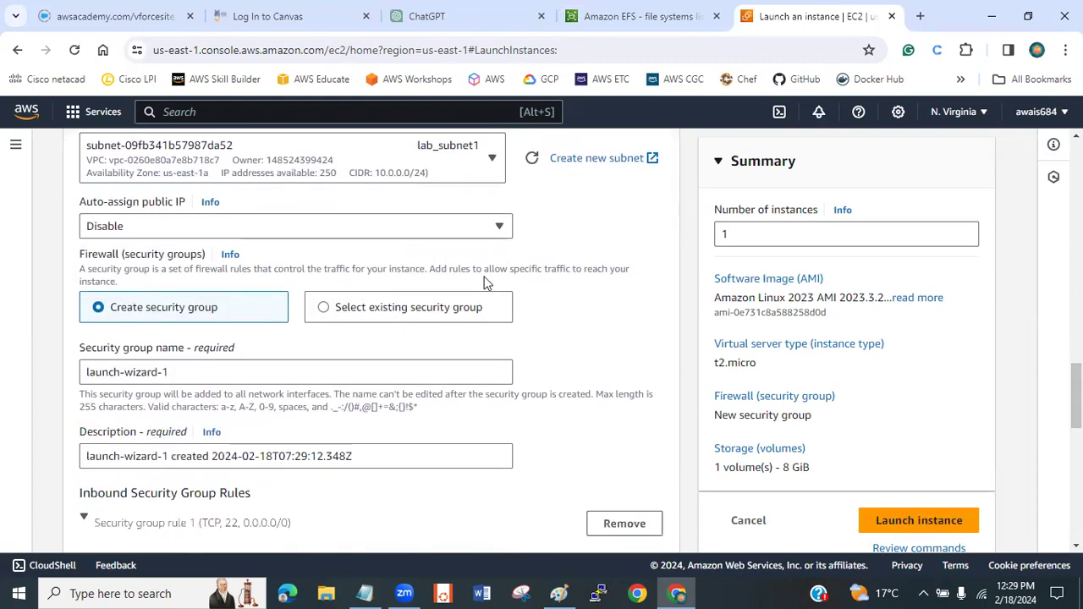
left_click(455, 229)
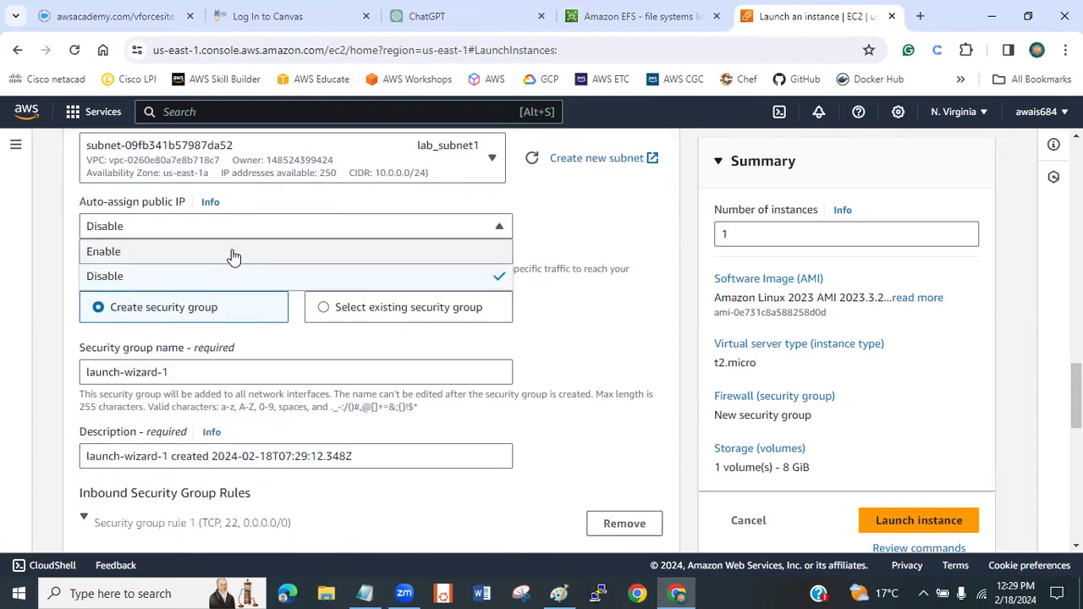
left_click(233, 252)
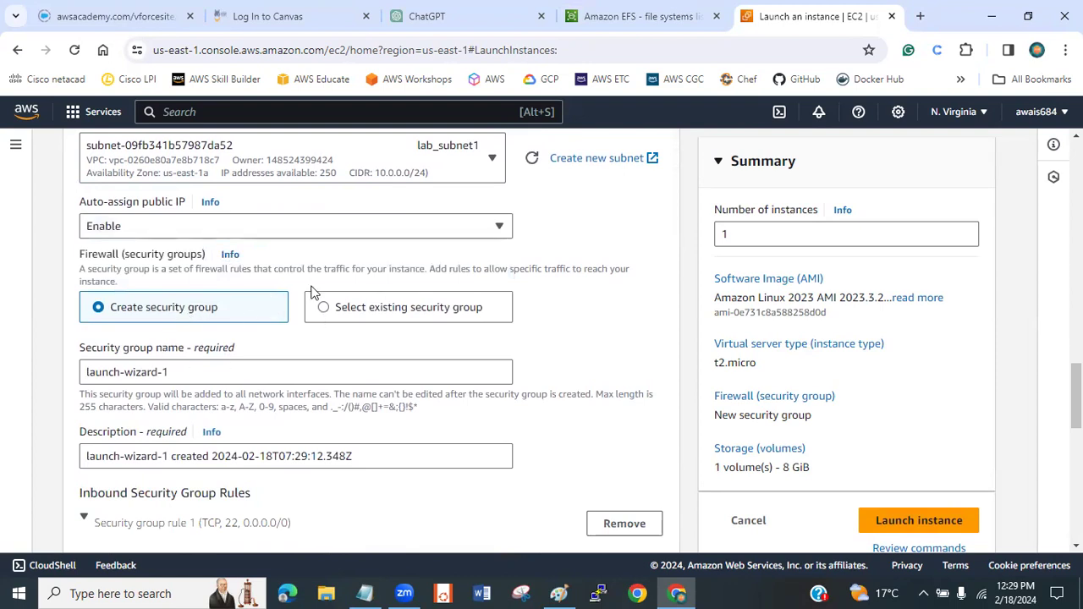
left_click(350, 317)
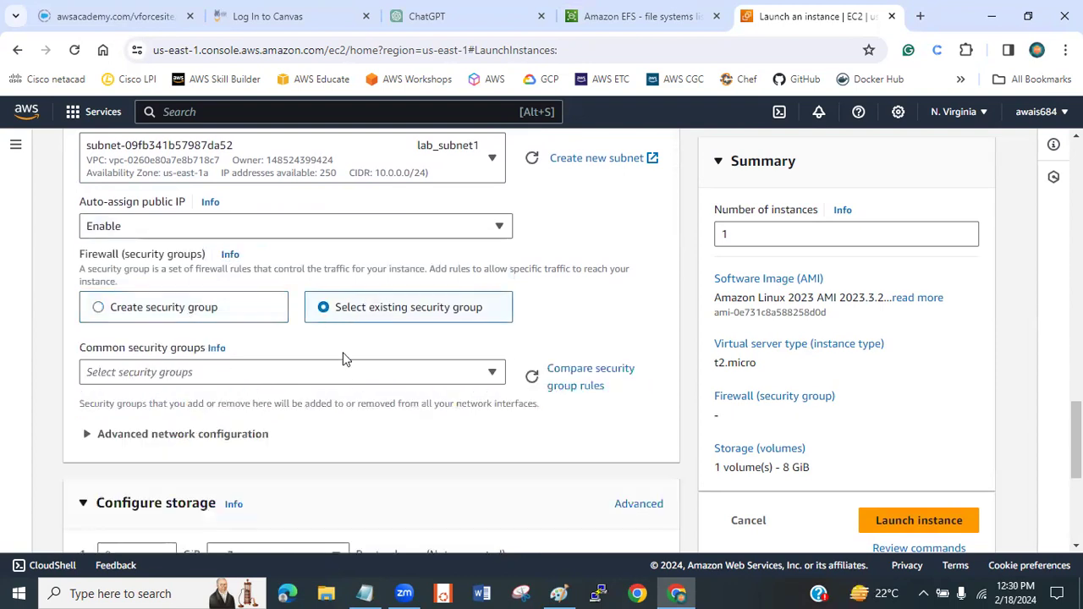
left_click(344, 381)
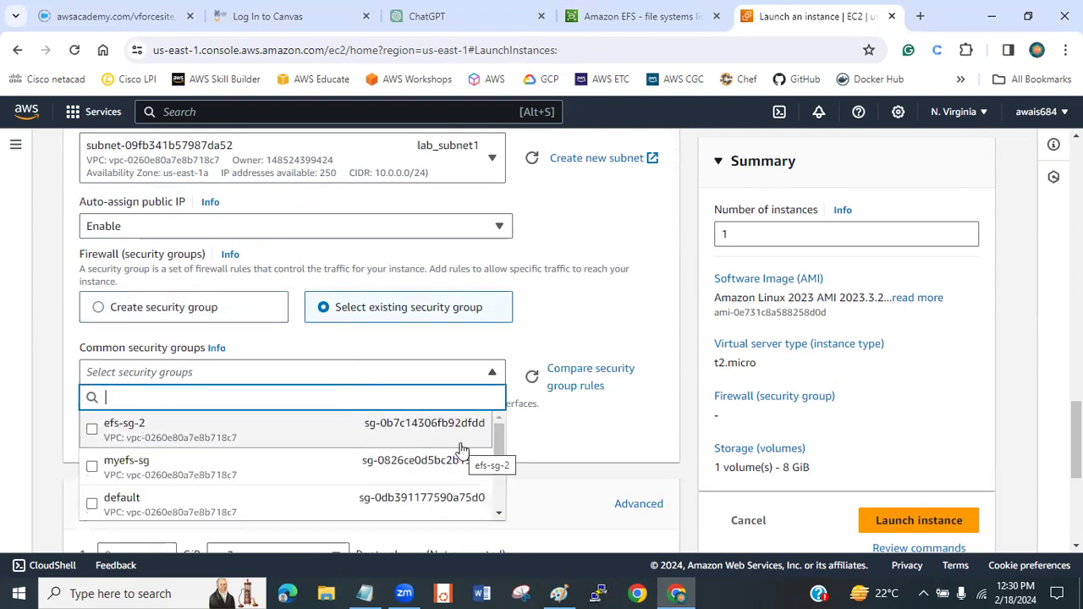
left_click(136, 470)
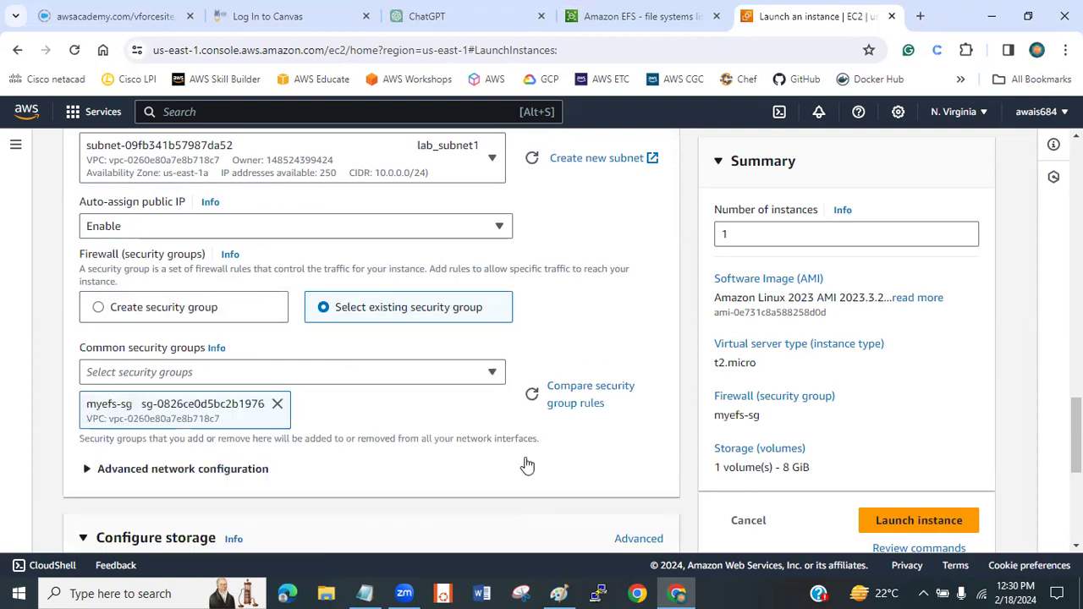
Step: Examine the storage configuration, including the root volume settings and the file systems entry
scroll(592, 347, "down", 5)
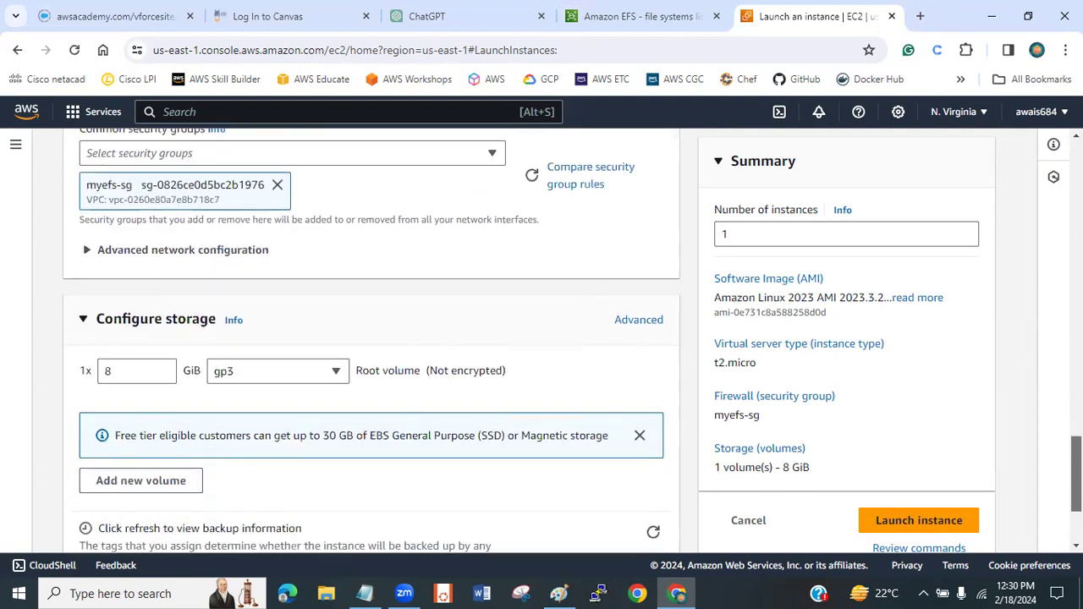
scroll(373, 339, "up", 1)
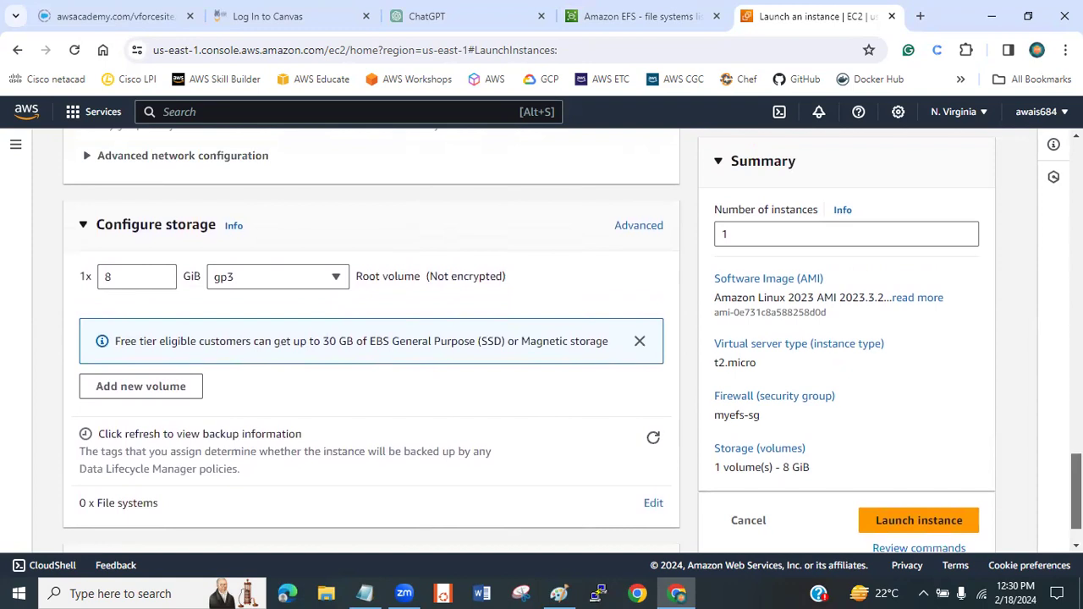
scroll(373, 339, "down", 1)
scroll(372, 338, "down", 1)
scroll(373, 338, "up", 2)
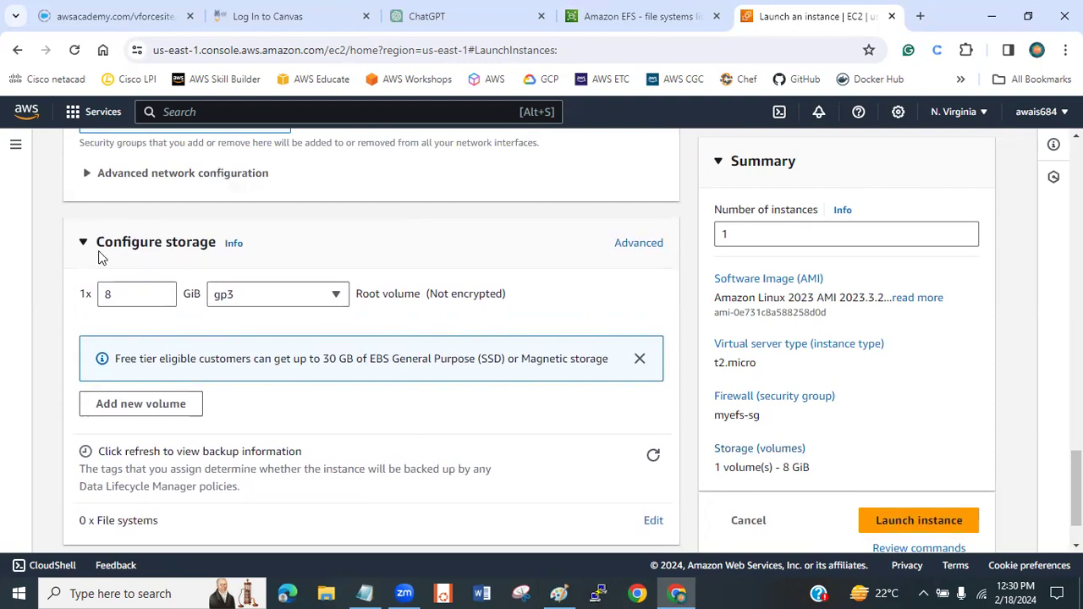
left_click_drag(91, 298, 450, 294)
left_click(464, 323)
scroll(608, 468, "down", 1)
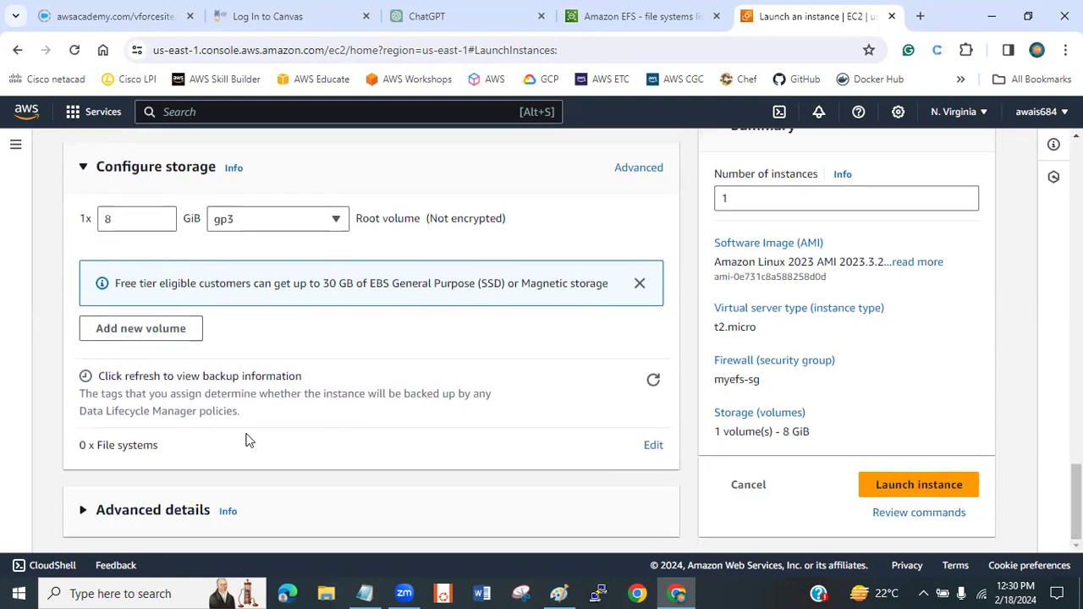
left_click_drag(78, 447, 163, 444)
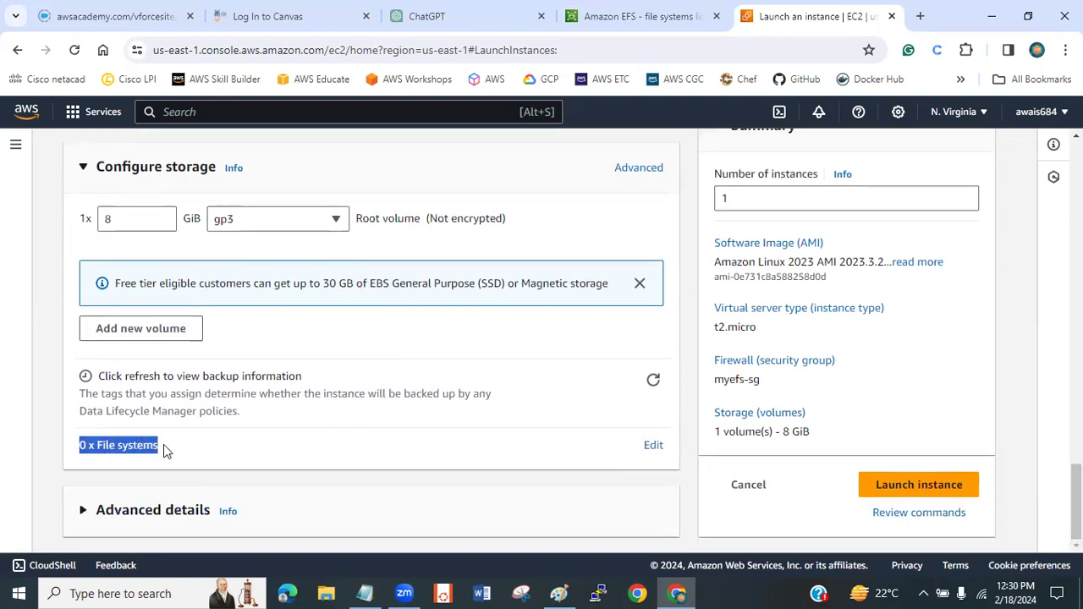
left_click(164, 444)
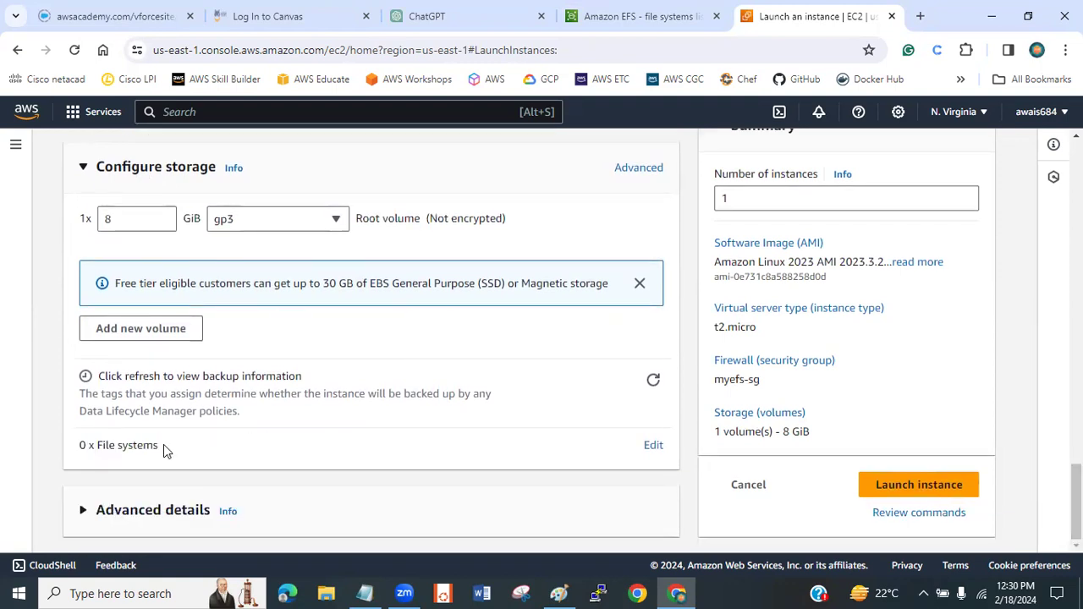
Step: Edit the instance's file systems, choose the EFS type, and add myefs as a shared file system
left_click(652, 447)
scroll(656, 451, "down", 3)
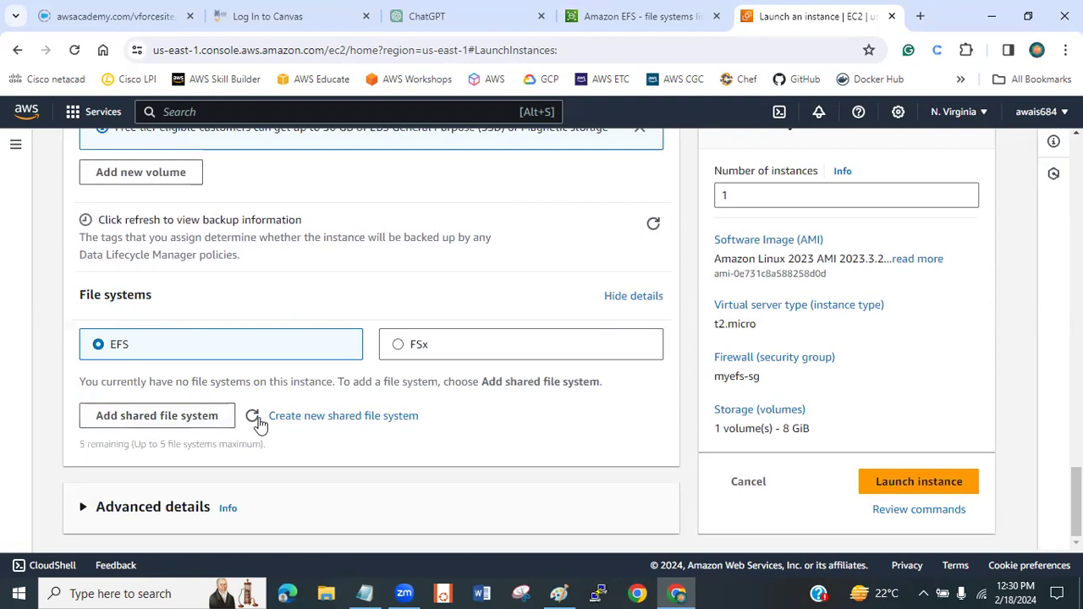
left_click(433, 347)
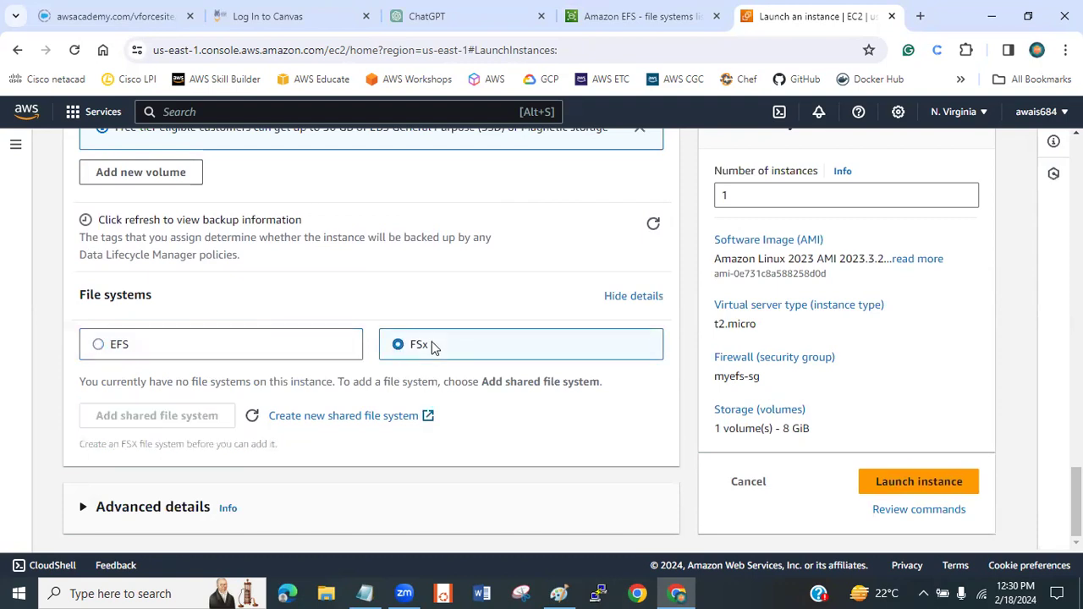
left_click(102, 350)
left_click(138, 416)
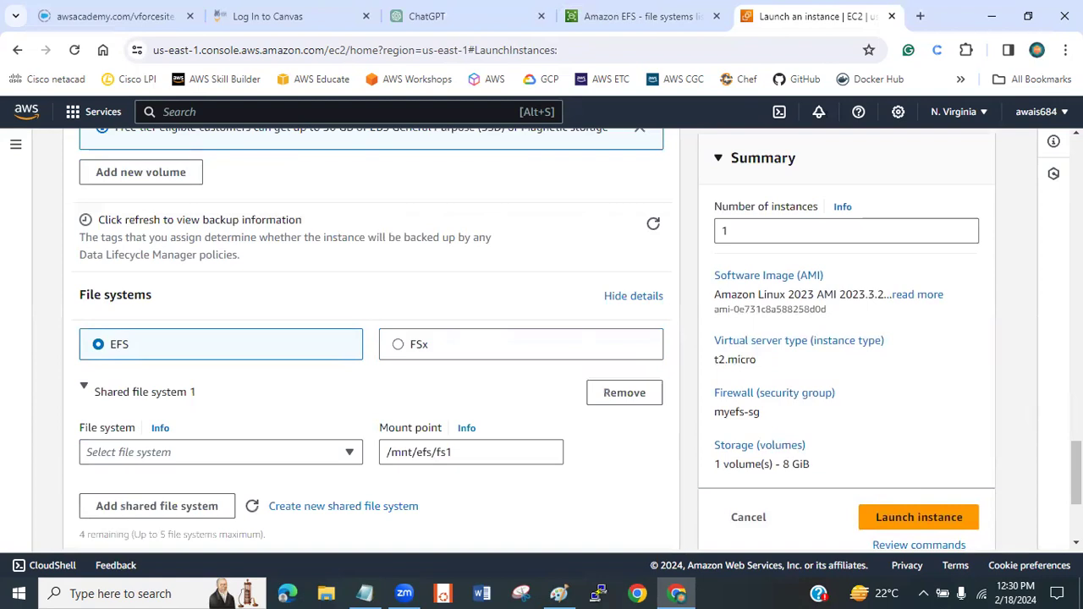
scroll(449, 410, "down", 2)
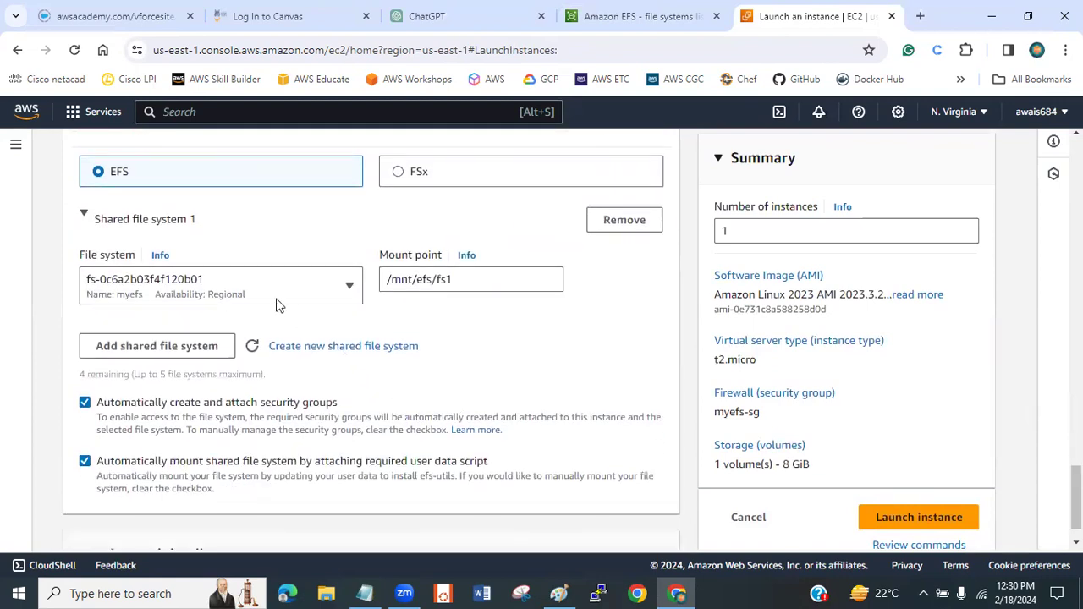
left_click(146, 301)
left_click(464, 372)
Step: Set the mount point of the shared file system to /home/ec2-user
left_click_drag(462, 279, 391, 279)
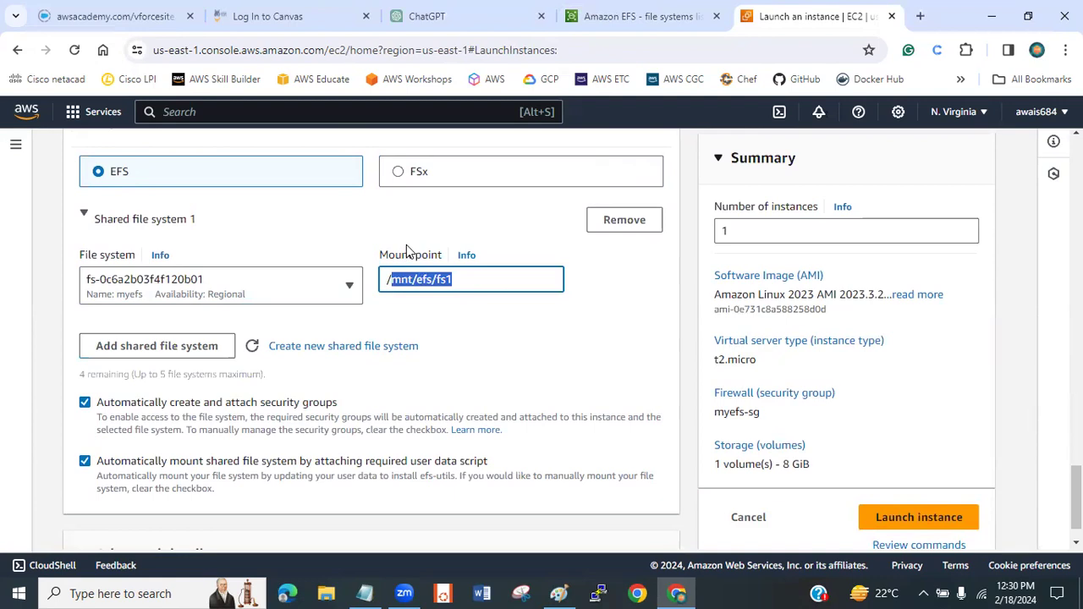
left_click(457, 286)
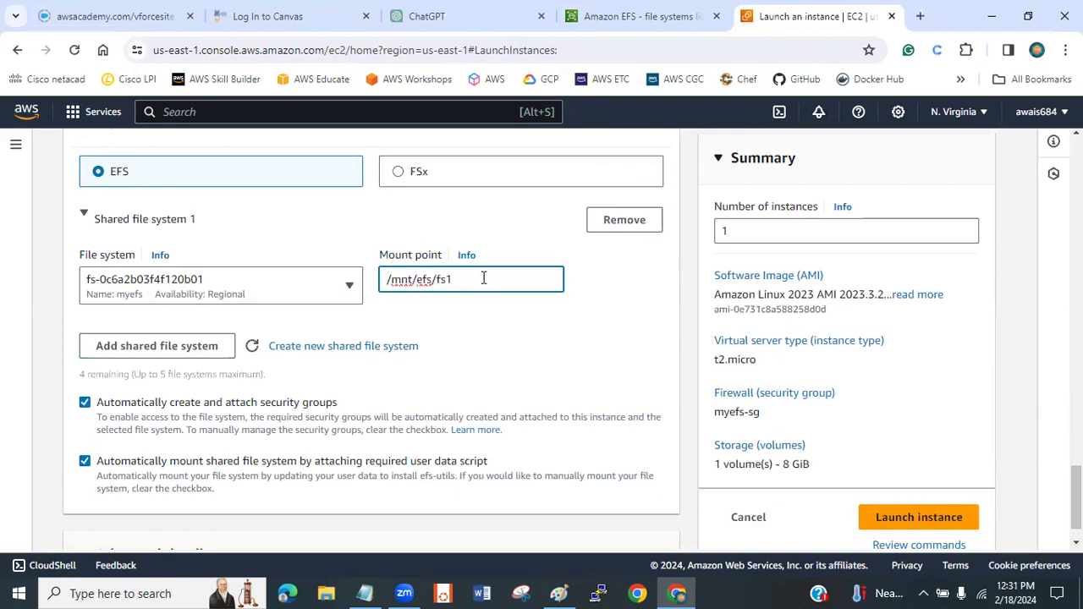
left_click_drag(483, 278, 385, 280)
left_click(456, 280)
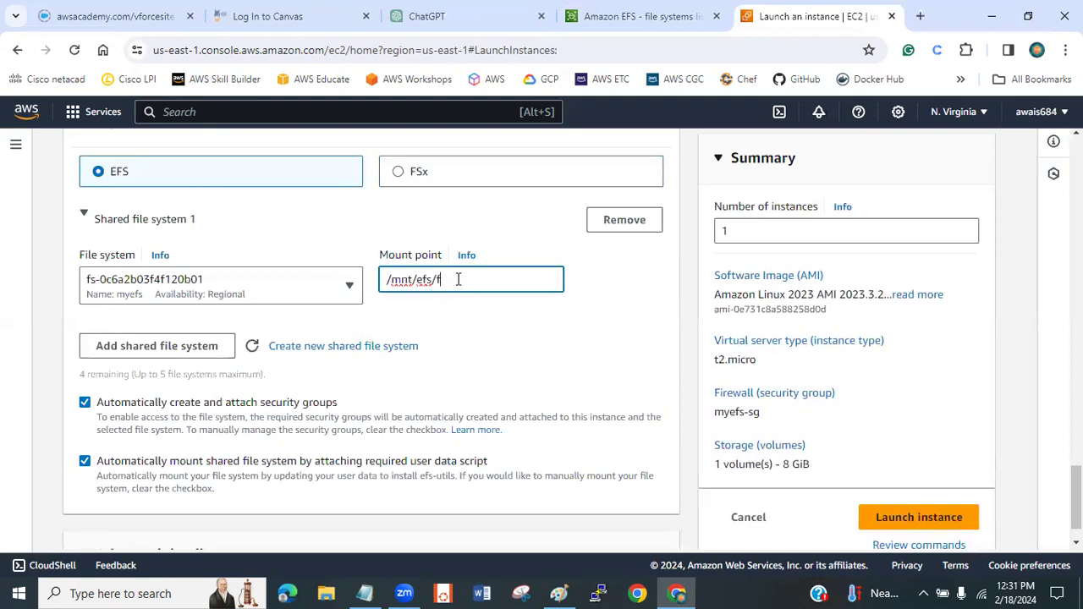
key("BackSpace")
key("BackSpace")
key("BackSpace")
key("BackSpace")
key("BackSpace")
type("home/ec2-user")
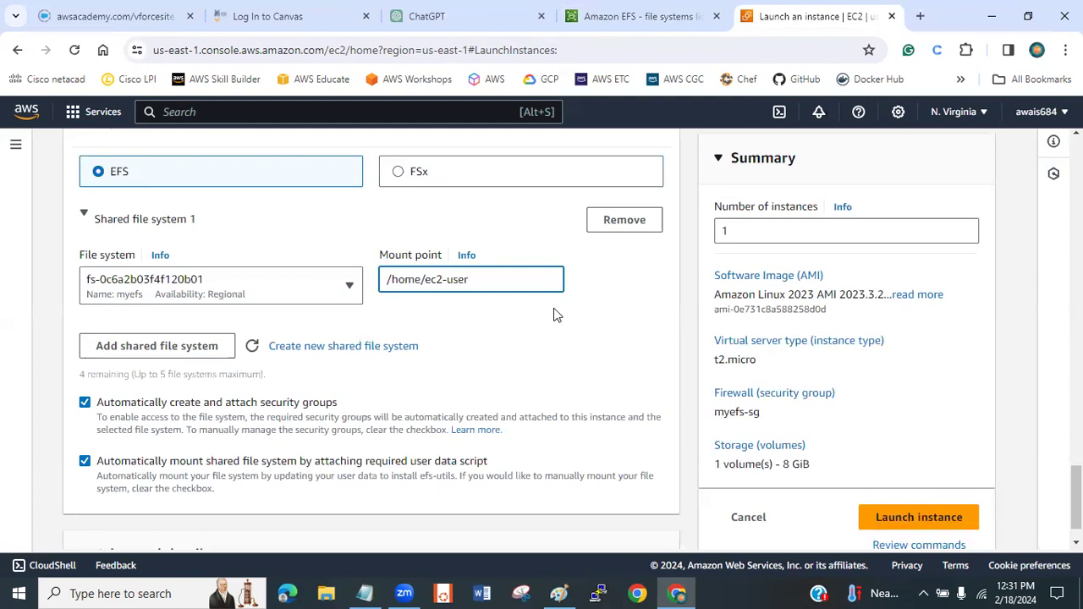
left_click(483, 297)
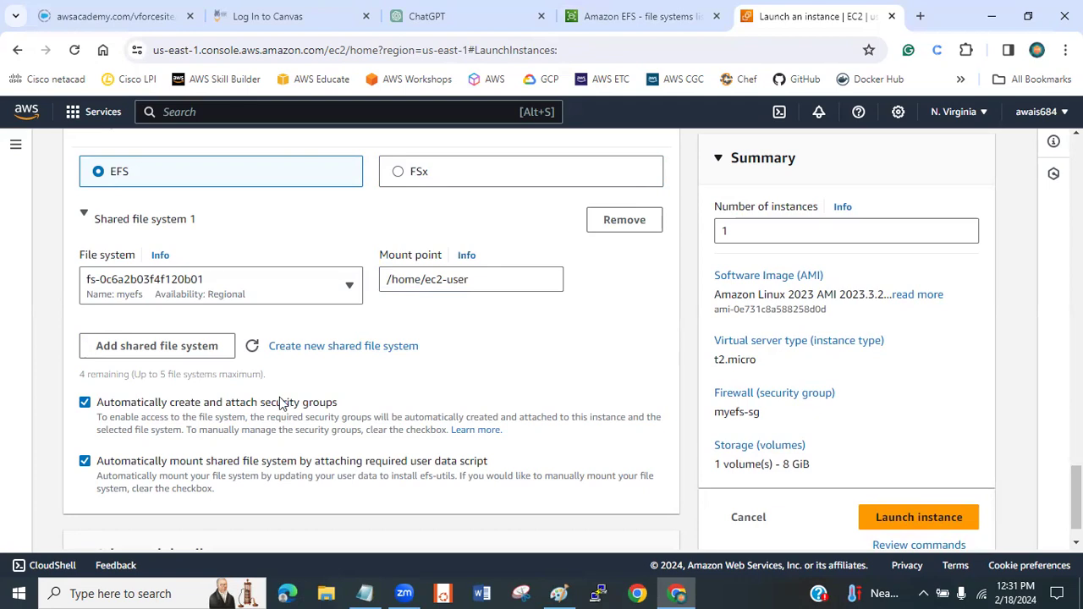
scroll(520, 504, "down", 1)
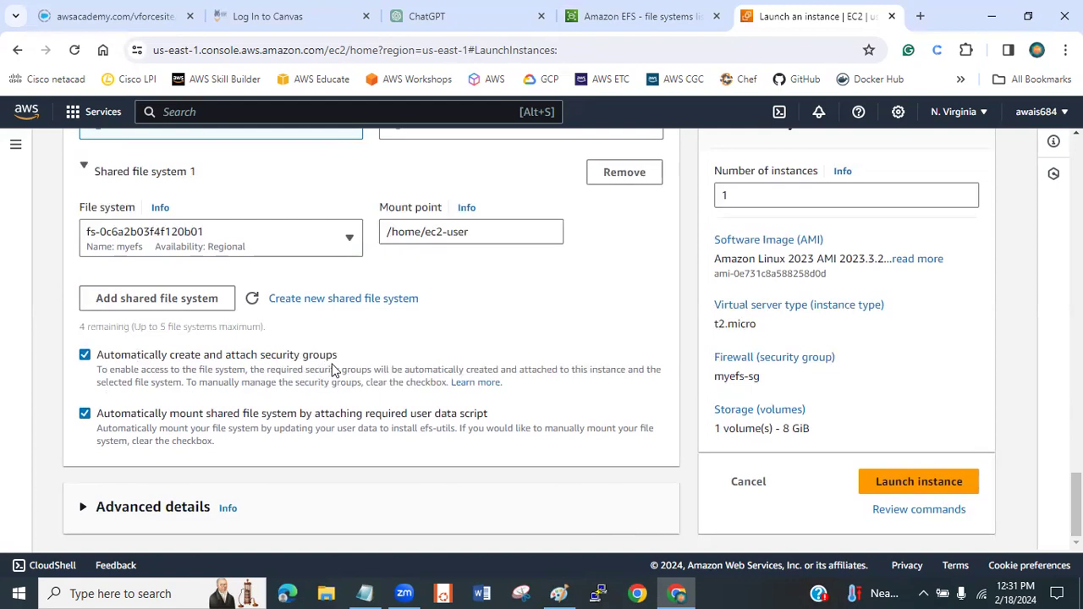
left_click(121, 361)
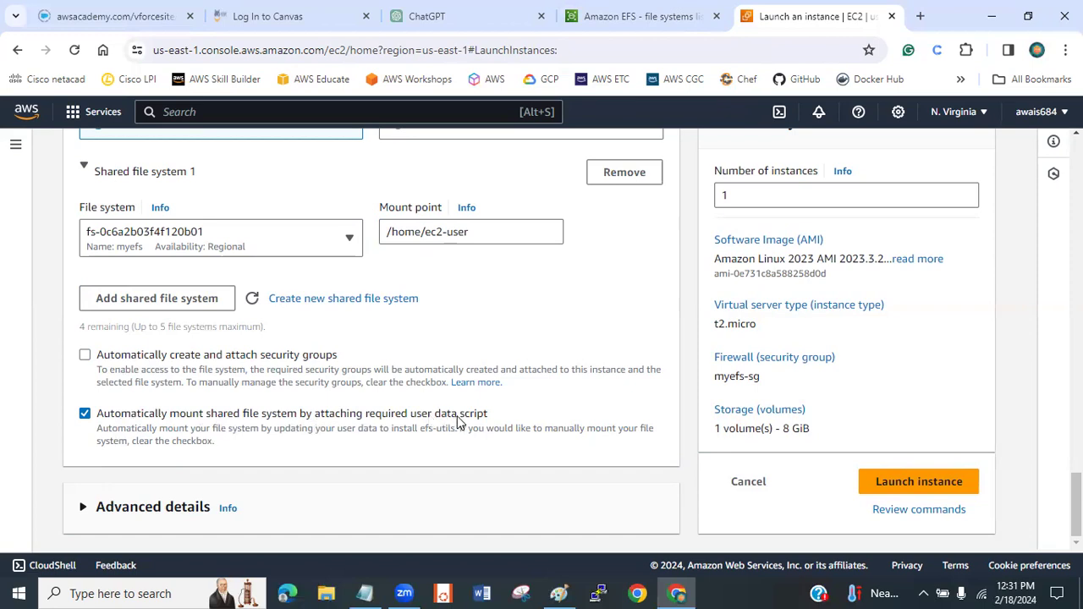
left_click(88, 418)
left_click(86, 415)
left_click(85, 355)
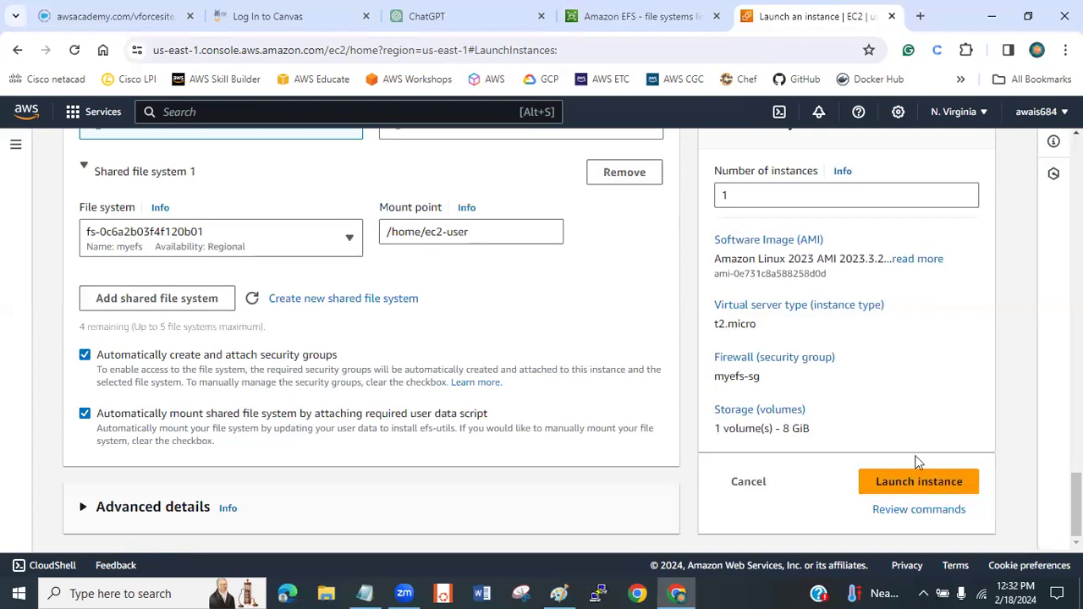
Step: Launch the ec2-1 instance with the configured network and file system settings
left_click(919, 488)
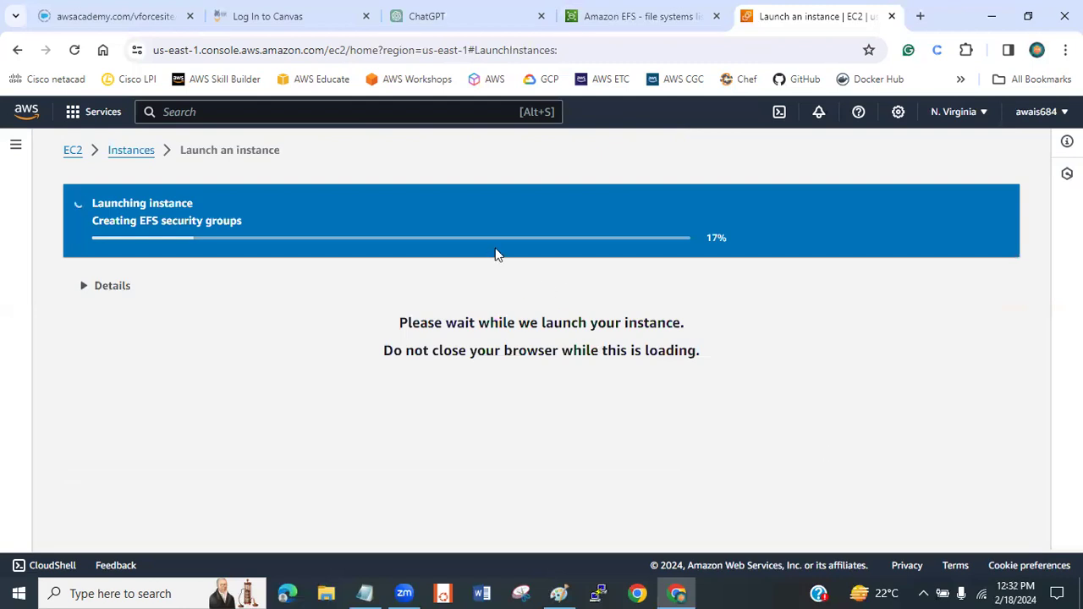
left_click_drag(456, 323, 742, 373)
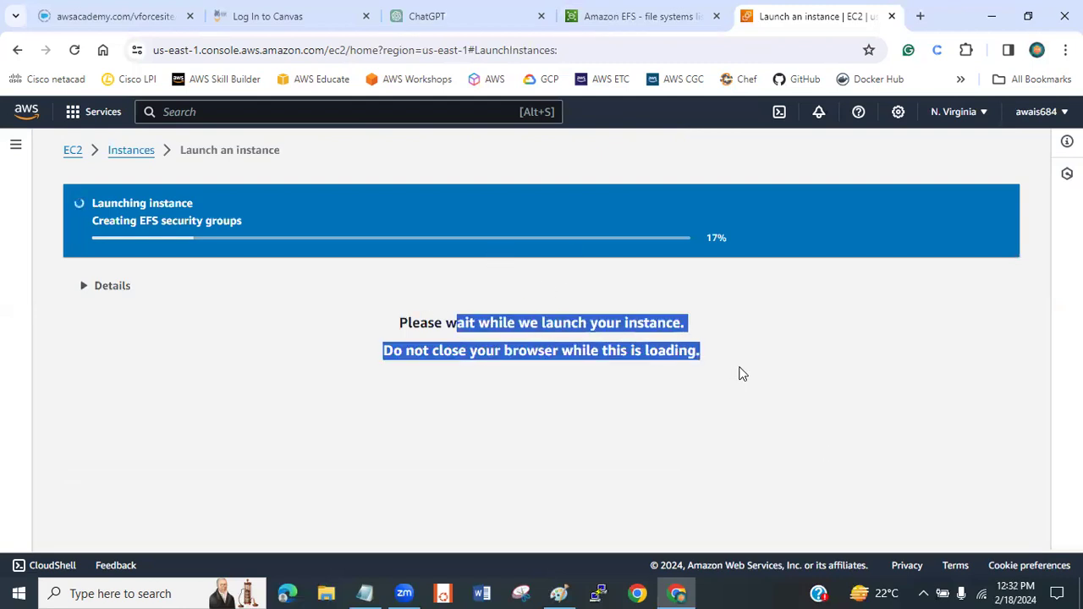
Step: Review the lab-vpc architecture diagram in Paint and return to the EC2 launch page in Chrome
left_click(743, 374)
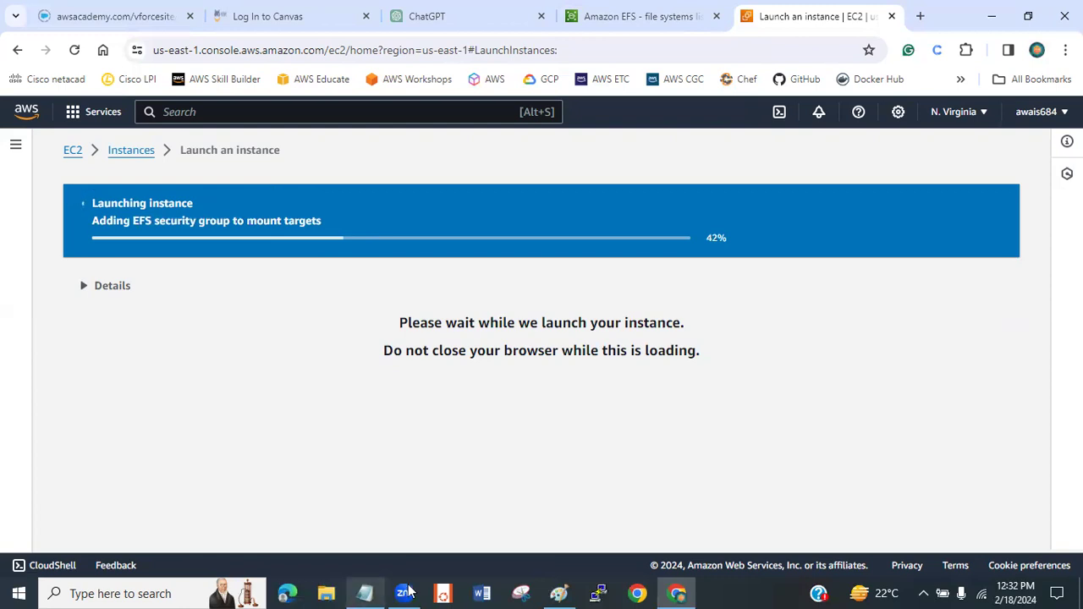
left_click(562, 594)
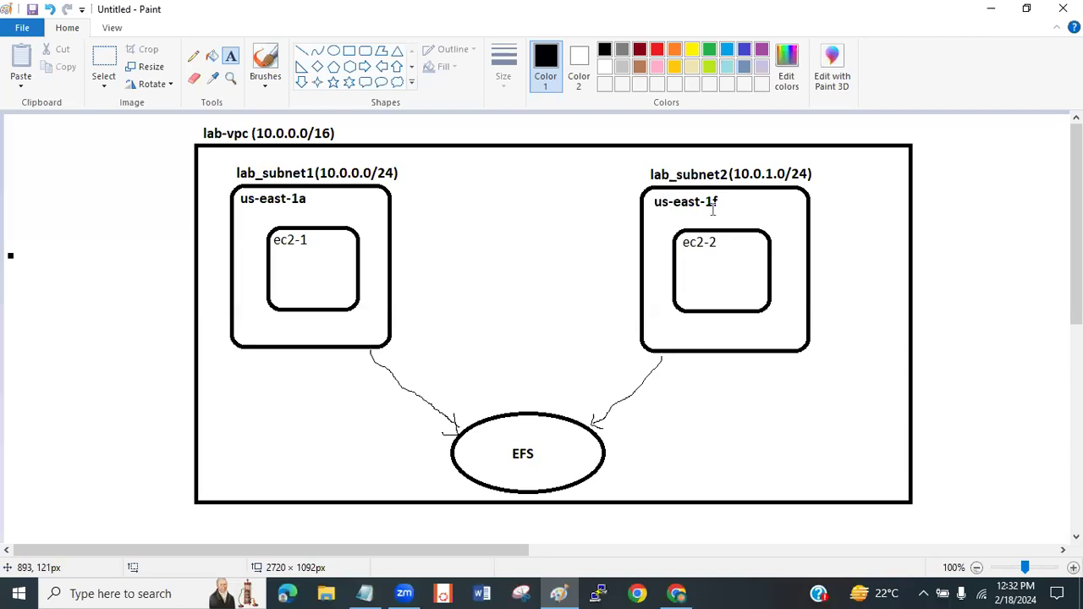
left_click(682, 591)
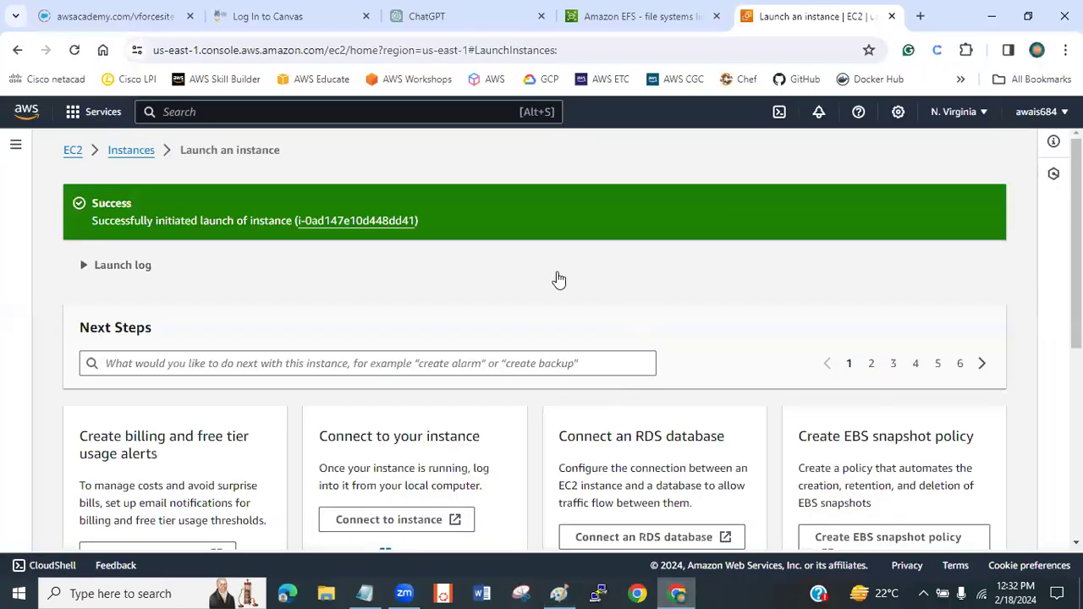
Step: Start a new instance launch from the EC2 instances list and name the instance ec2-2
left_click(123, 152)
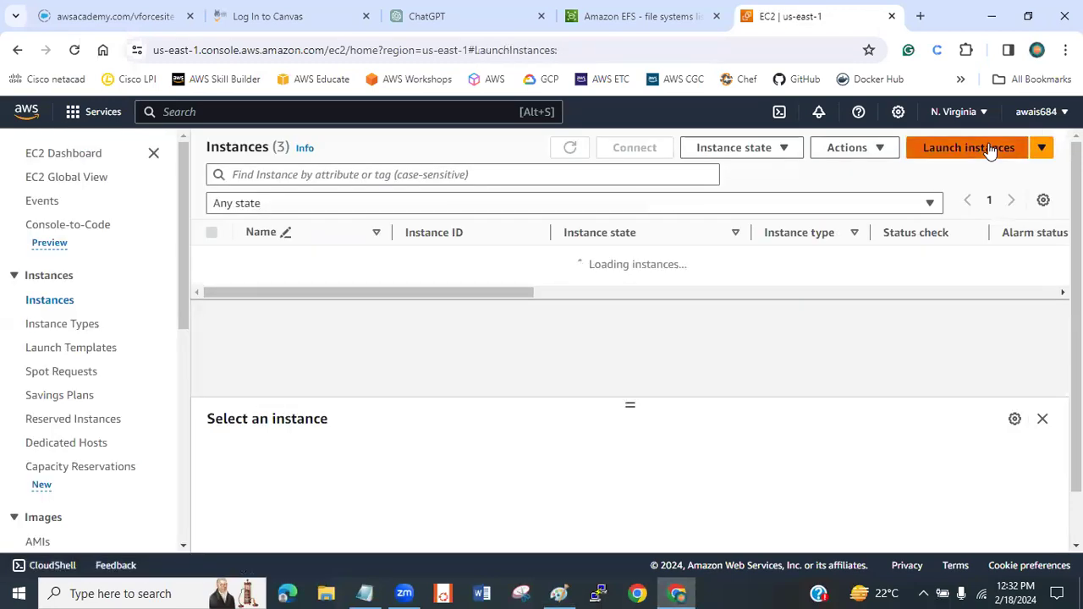
left_click(969, 148)
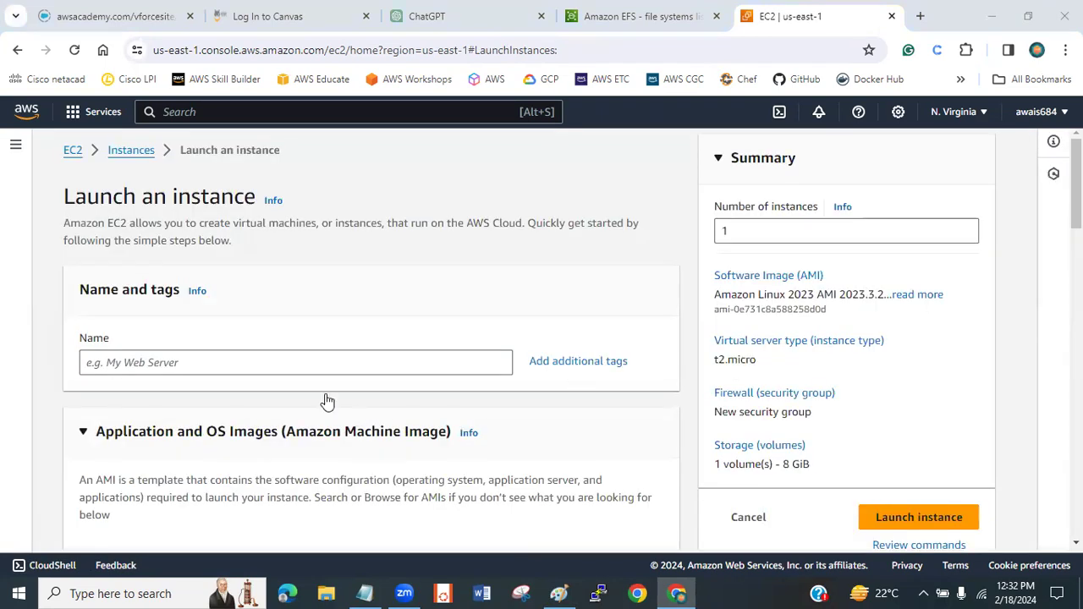
left_click(264, 362)
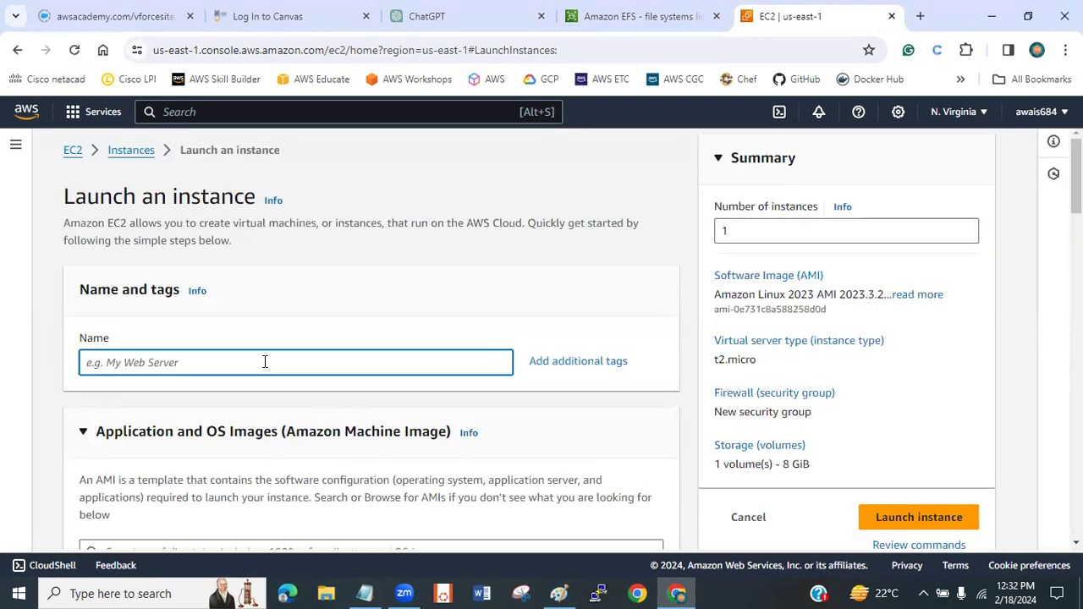
type("ec2-2")
Step: Set the instance's key pair option to Proceed without a key pair (Not recommended)
scroll(1076, 177, "down", 2)
scroll(371, 339, "down", 7)
scroll(371, 338, "down", 1)
scroll(370, 430, "down", 1)
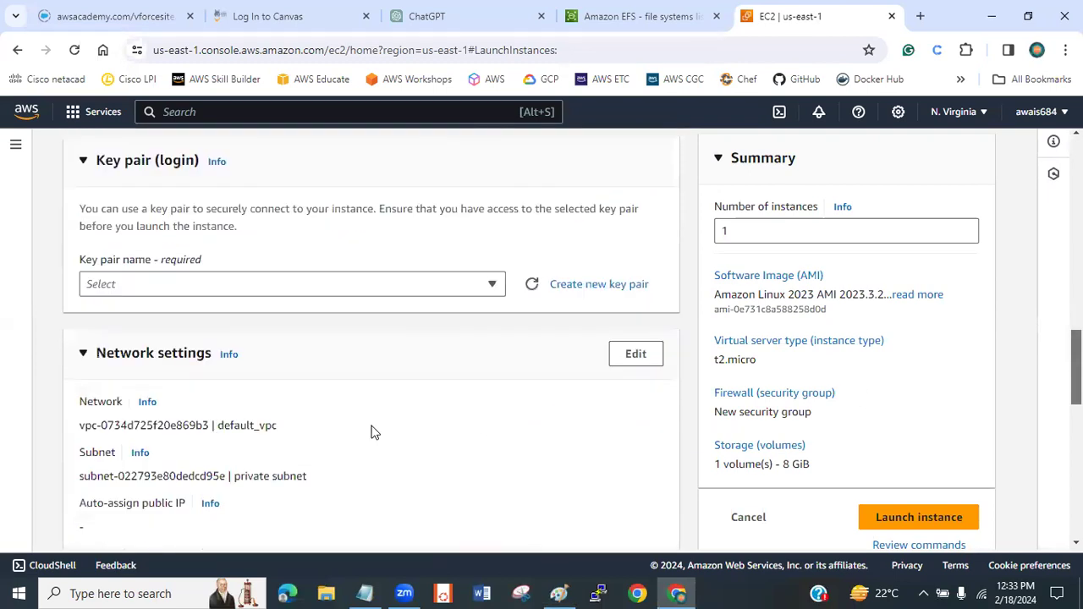
left_click(404, 285)
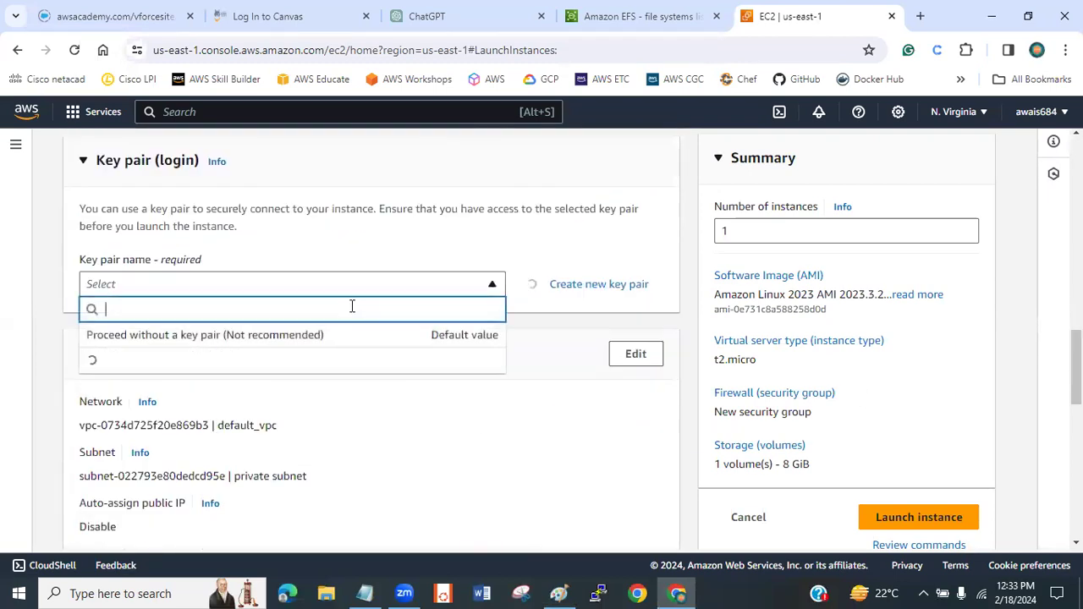
left_click(302, 356)
left_click(406, 290)
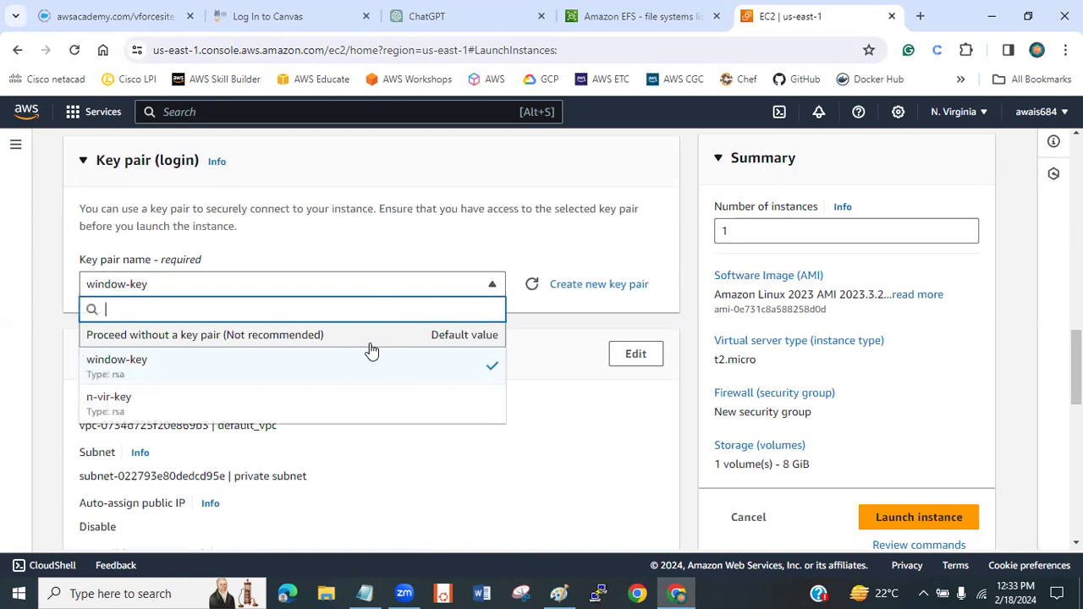
left_click(376, 335)
Step: Edit the network settings to place the instance in lab_vpc and the lab_subnet2 subnet
scroll(507, 338, "down", 1)
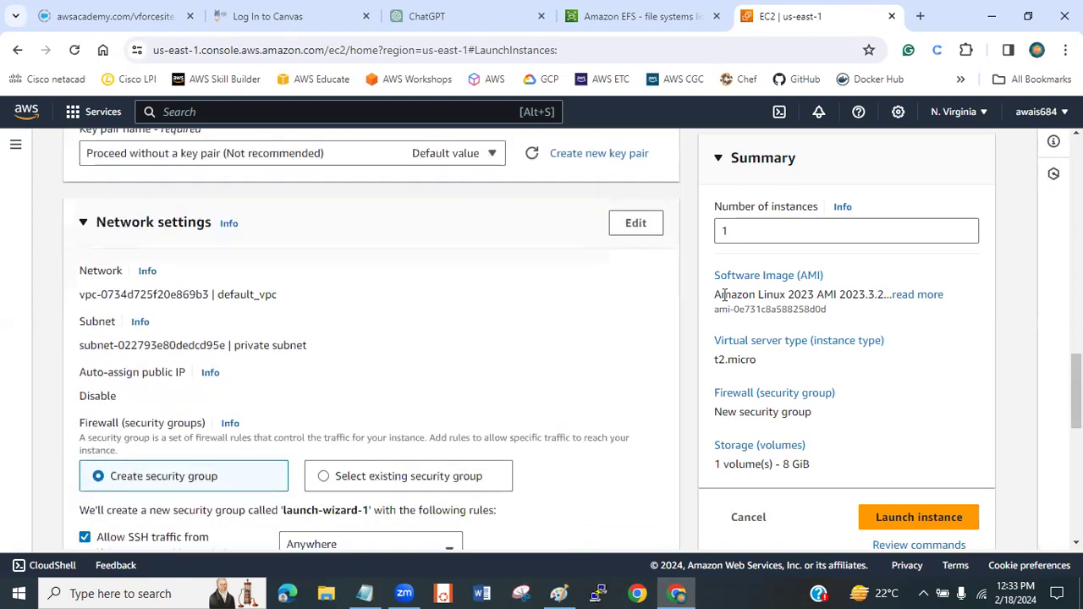
left_click(637, 222)
left_click(383, 308)
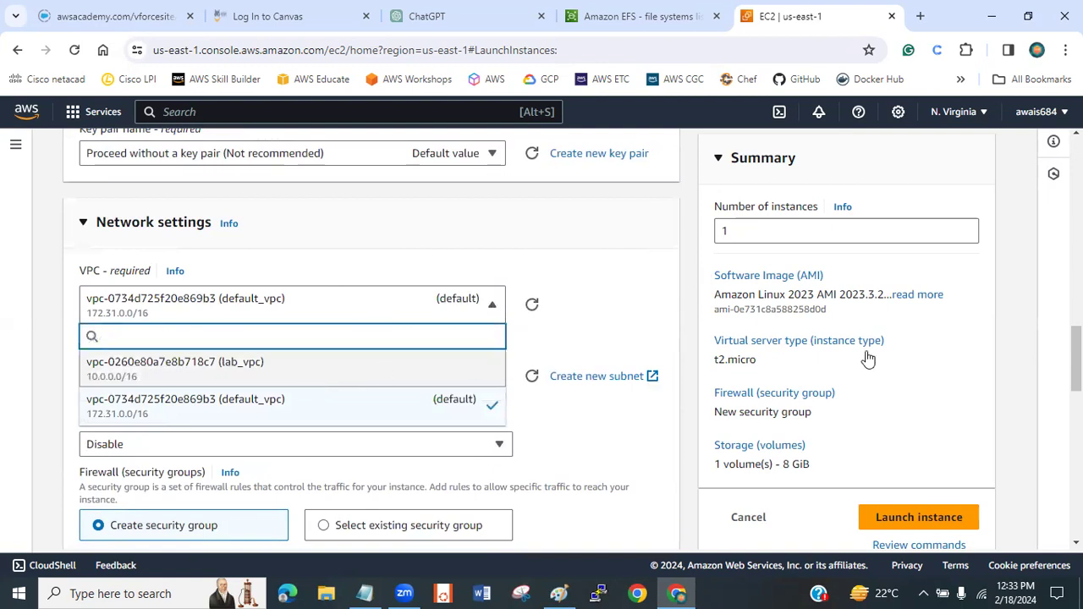
left_click(254, 363)
scroll(636, 336, "down", 1)
left_click(479, 303)
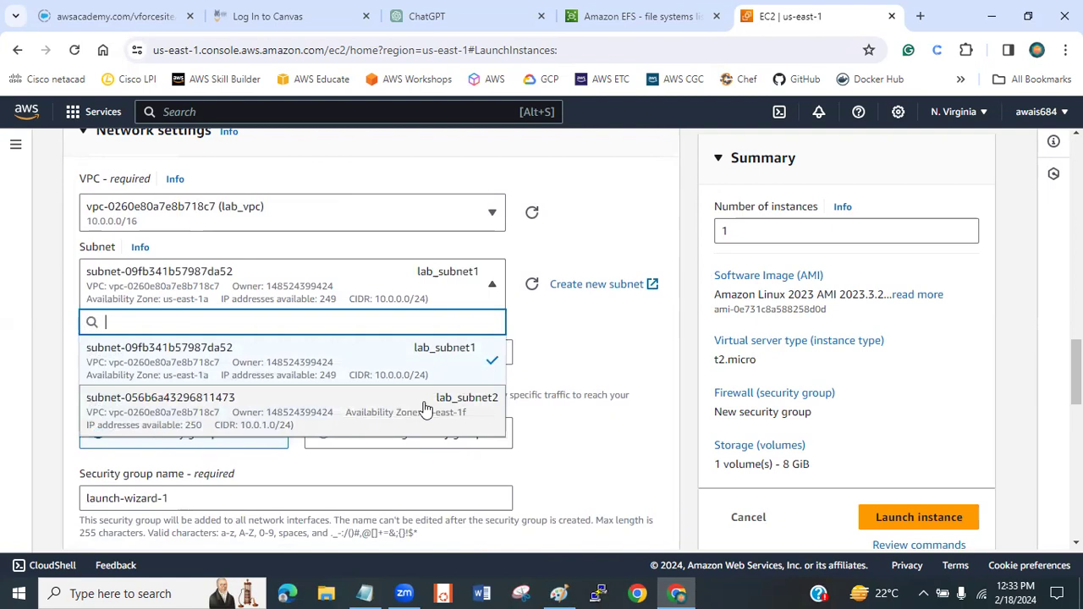
left_click(441, 414)
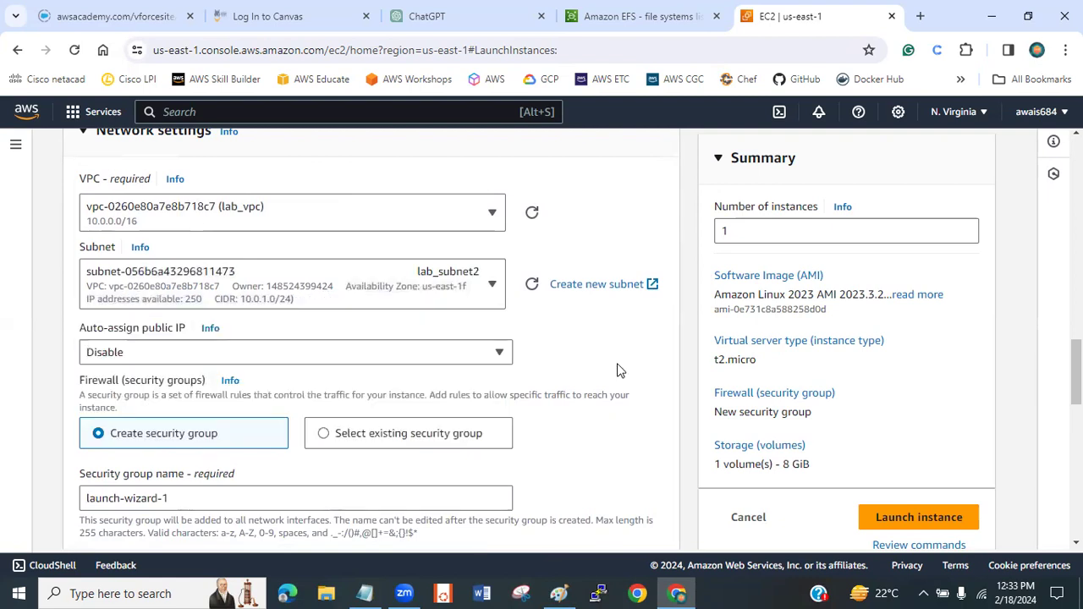
Step: Enable auto-assignment of a public IP and apply the existing security group myefs-sg
scroll(617, 369, "down", 2)
left_click(351, 217)
left_click(284, 240)
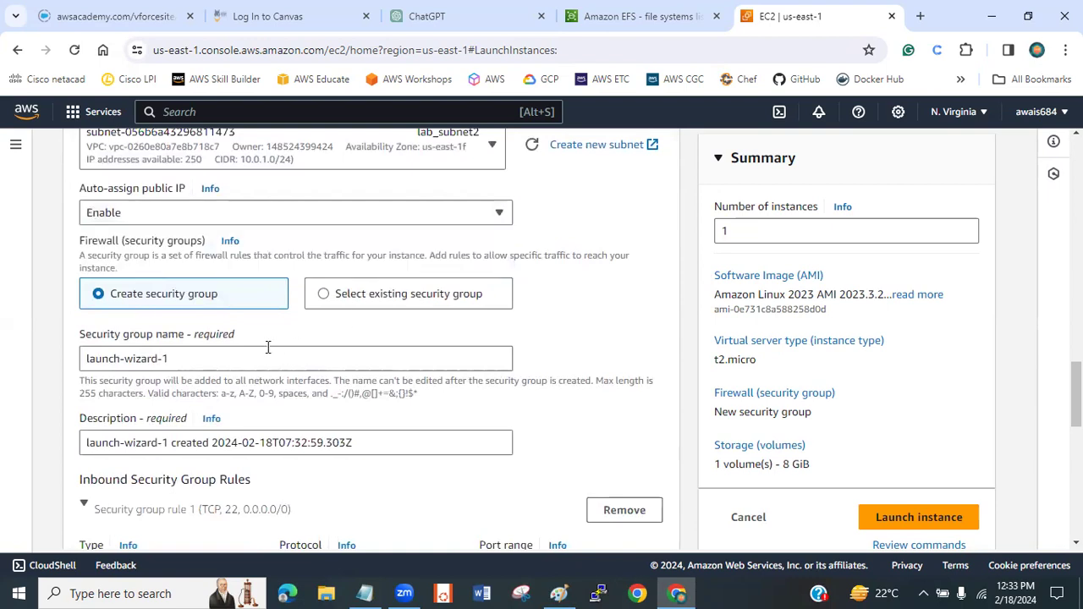
left_click(327, 304)
left_click(337, 359)
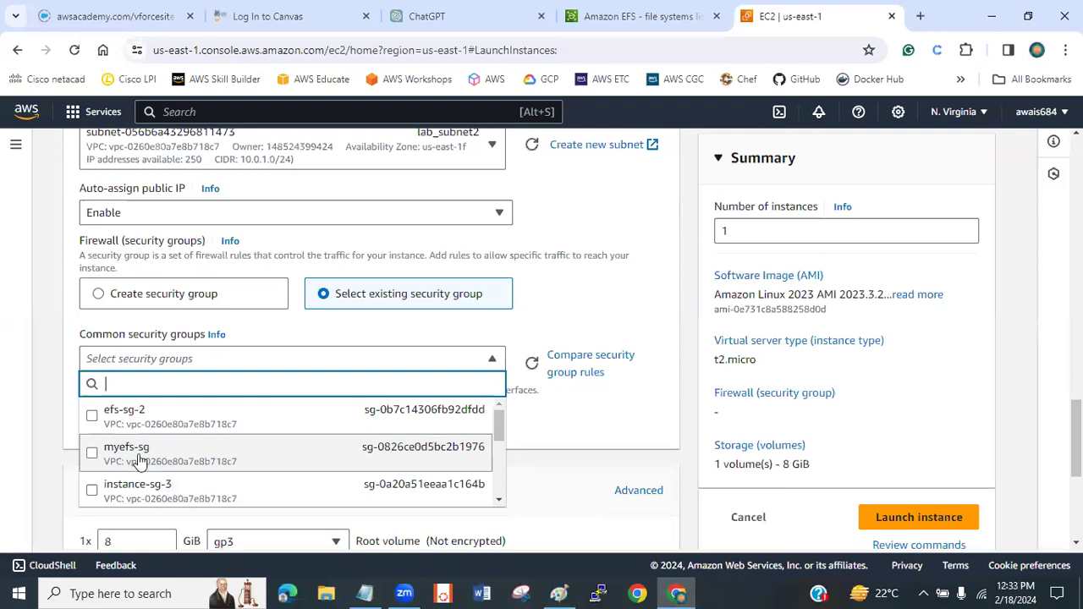
left_click(176, 455)
left_click(682, 445)
Step: Edit the instance's file systems and add myefs as an EFS shared file system
scroll(677, 449, "down", 4)
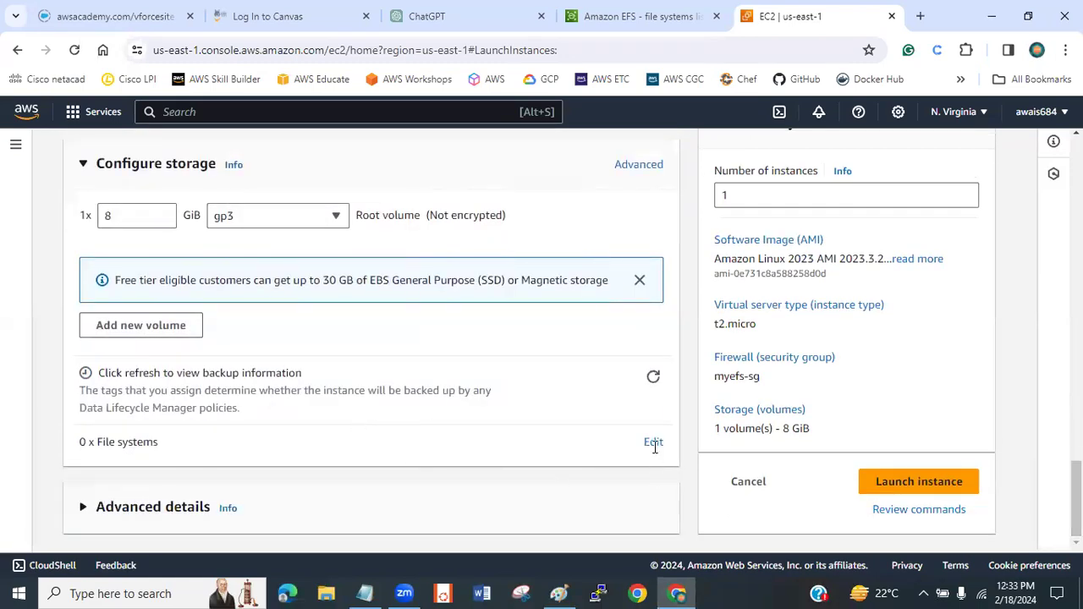
left_click(653, 444)
left_click(245, 417)
left_click(177, 423)
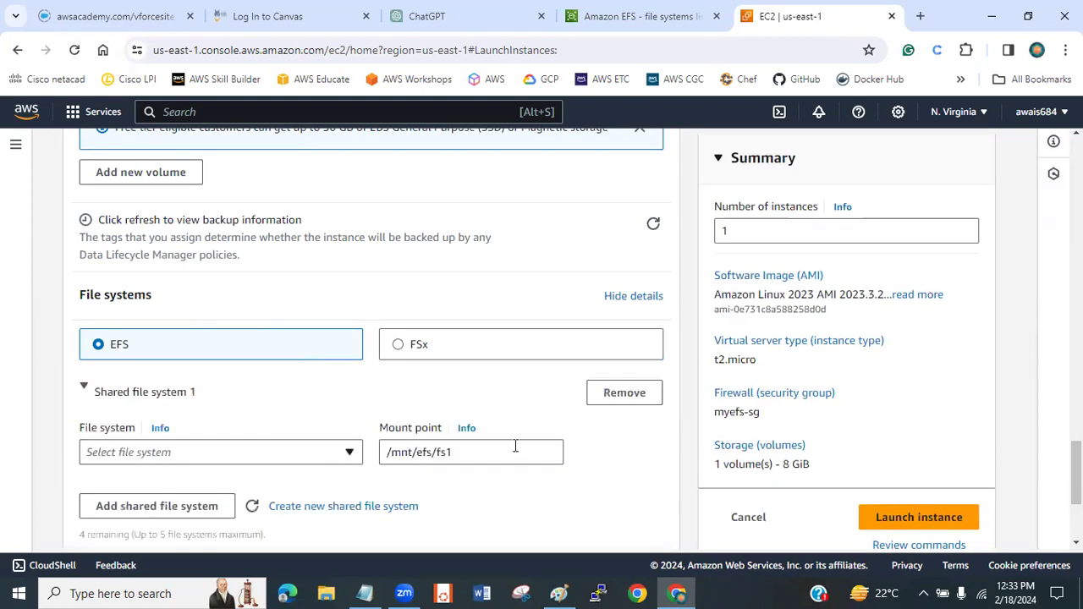
scroll(268, 322, "down", 2)
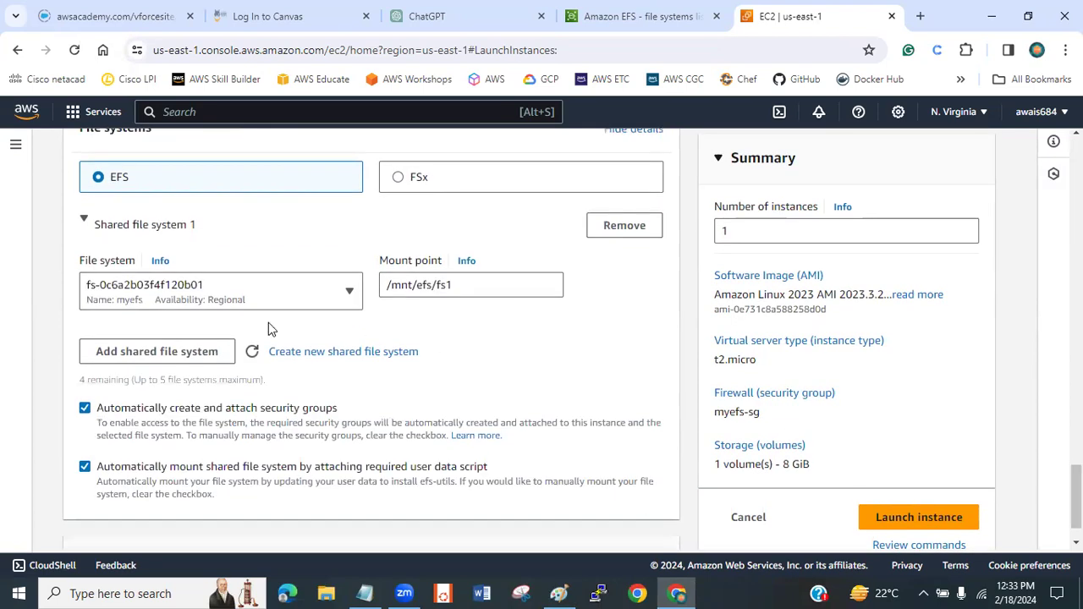
Step: Set the shared file system's mount point to /home/ec2-user and launch the ec2-2 instance
triple_click(384, 284)
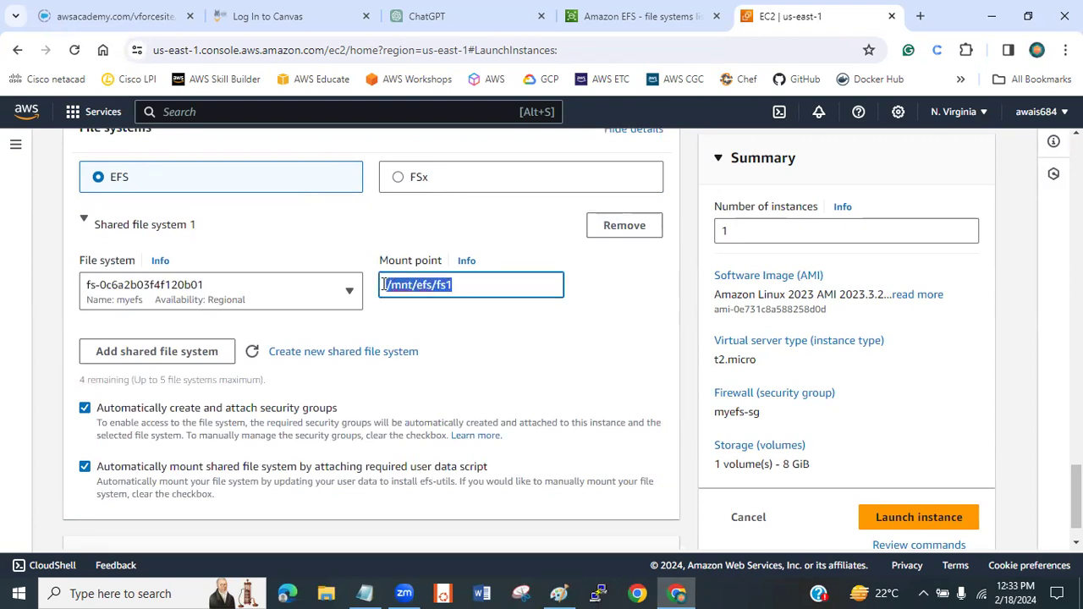
type("/home/ec2-user")
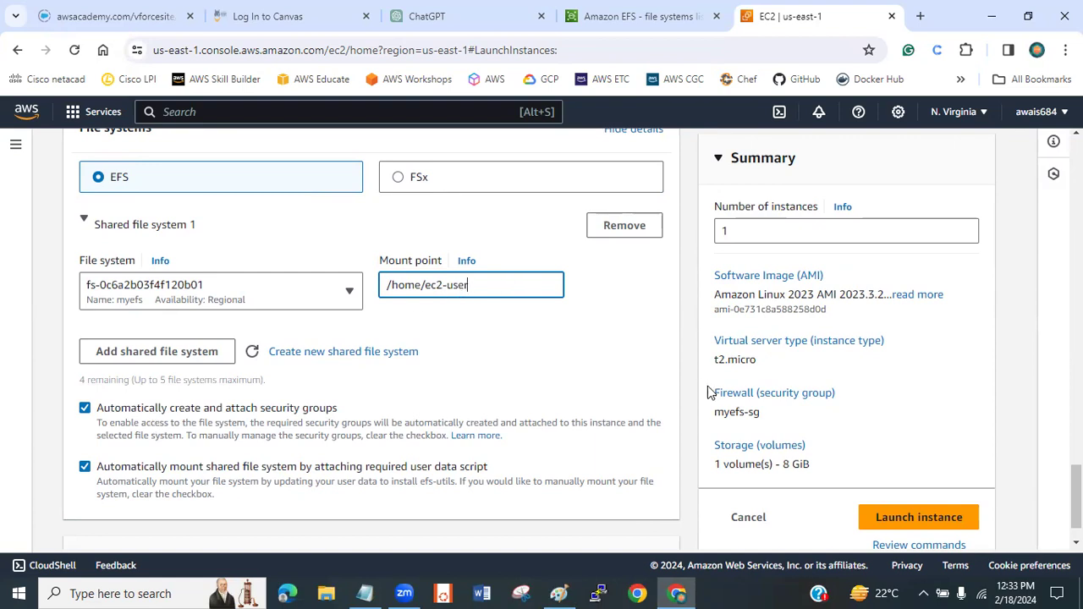
scroll(1074, 499, "down", 1)
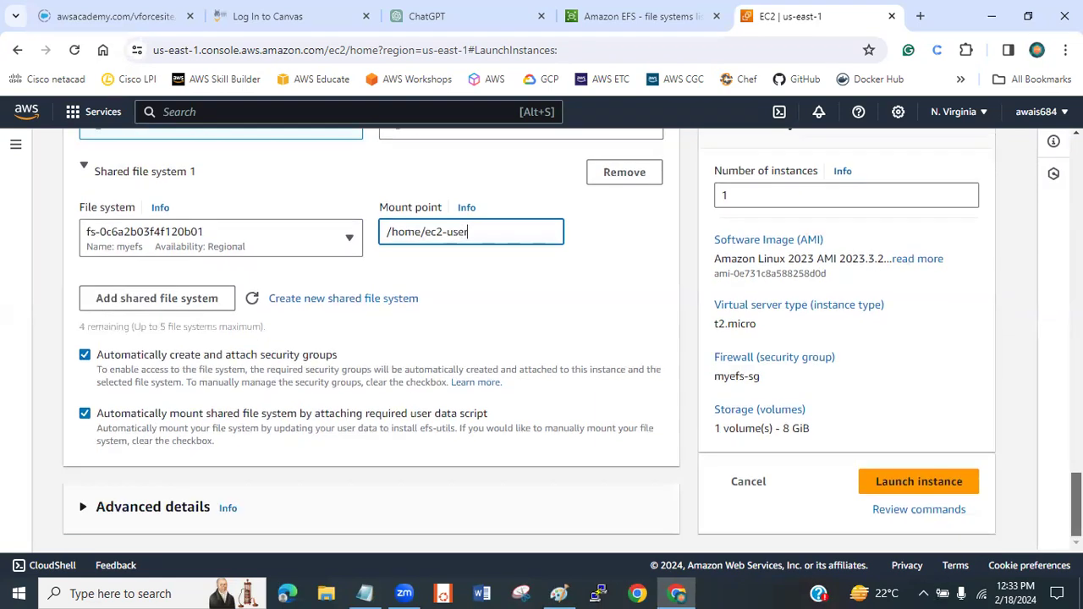
left_click(922, 493)
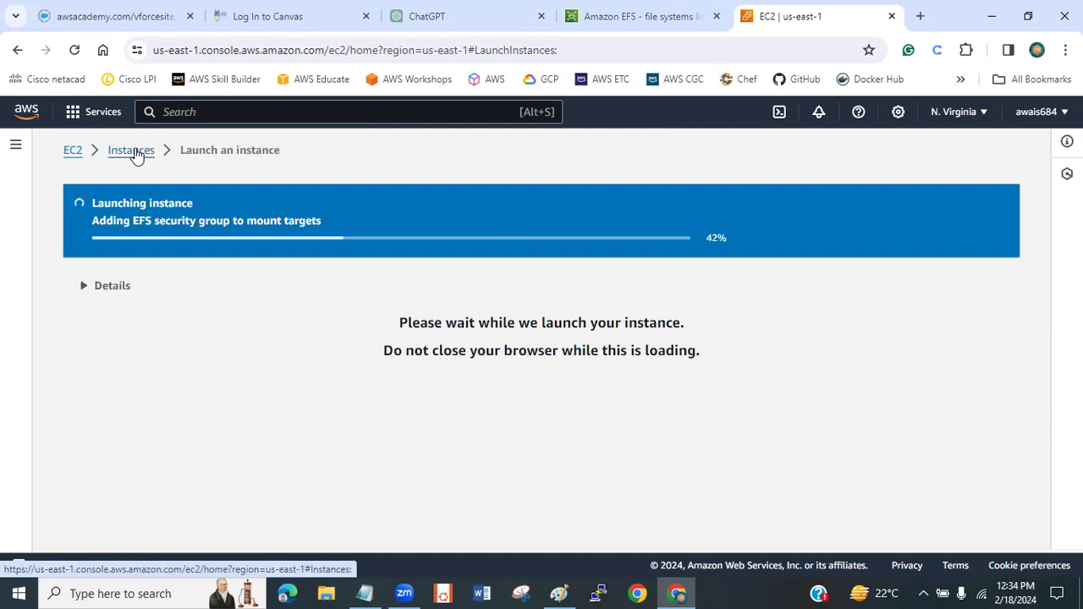
Step: Refresh the Amazon EFS file systems list and open the details of the myefs file system
mouse_move(641, 10)
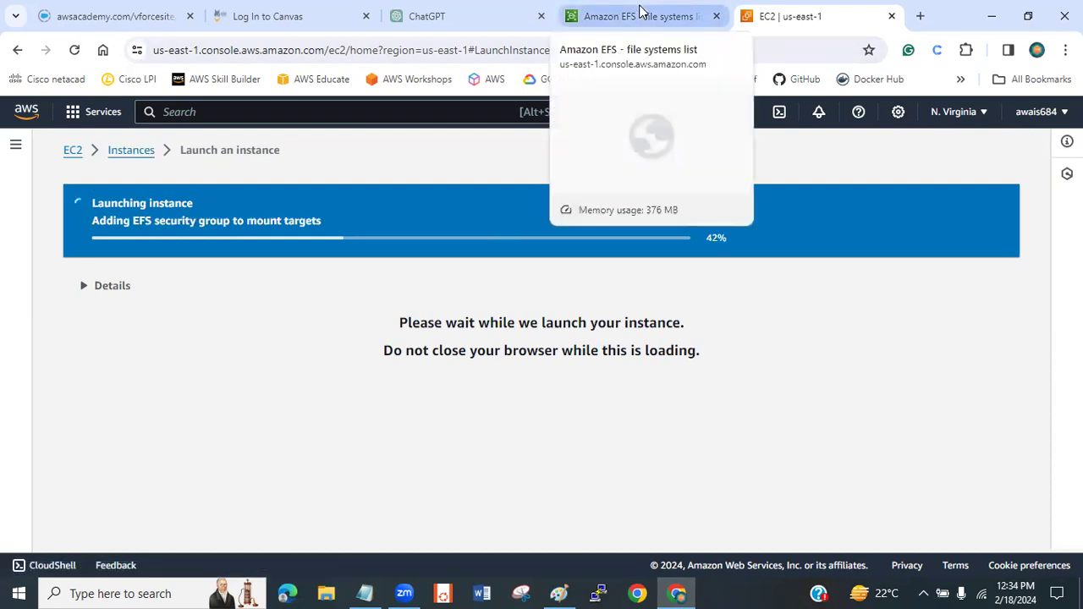
left_click(640, 10)
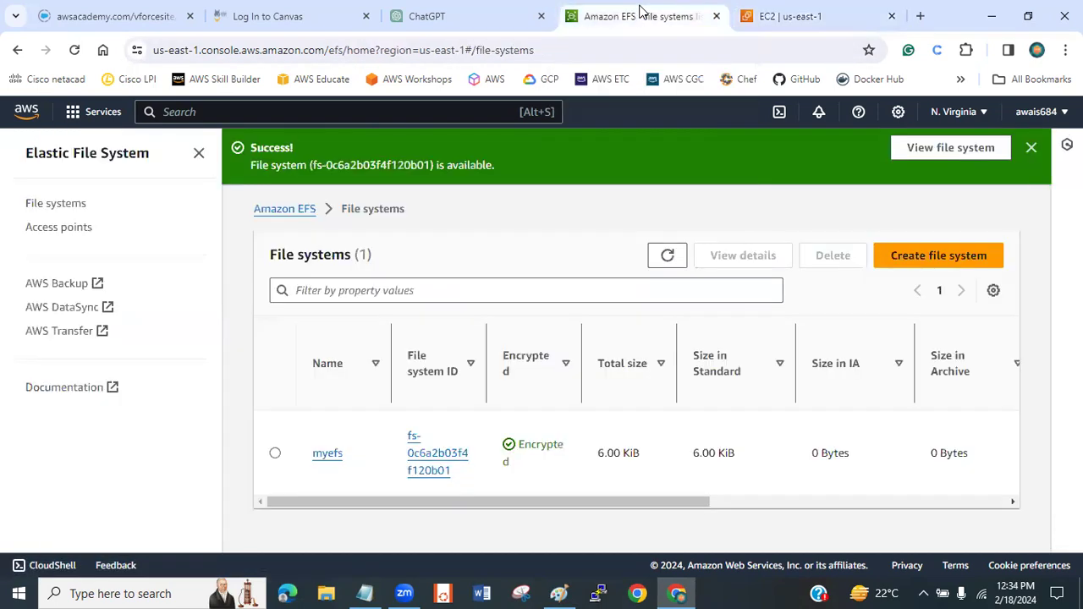
left_click(669, 255)
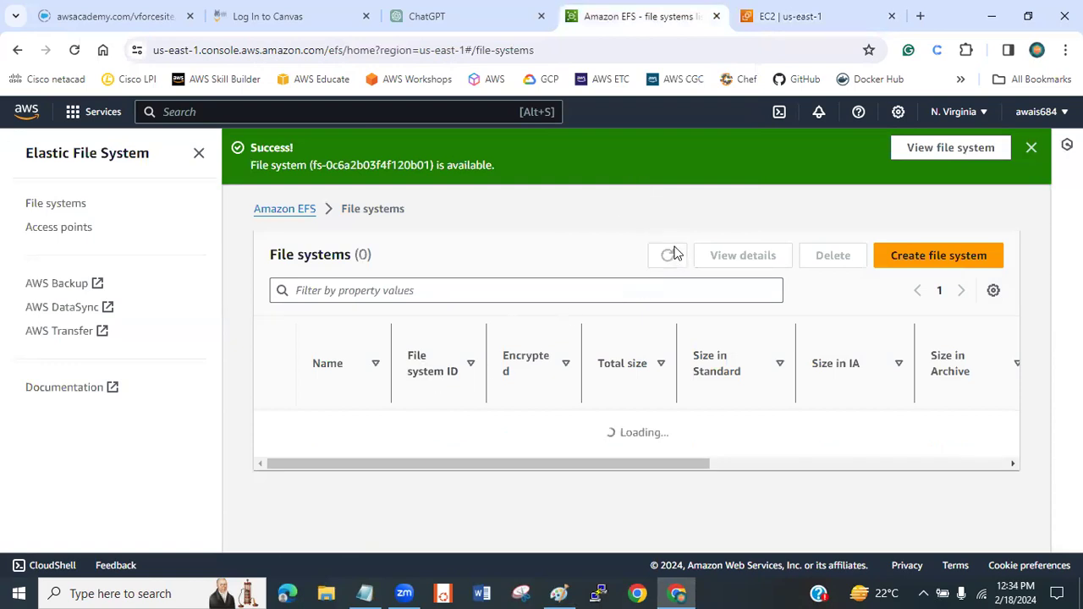
left_click(978, 159)
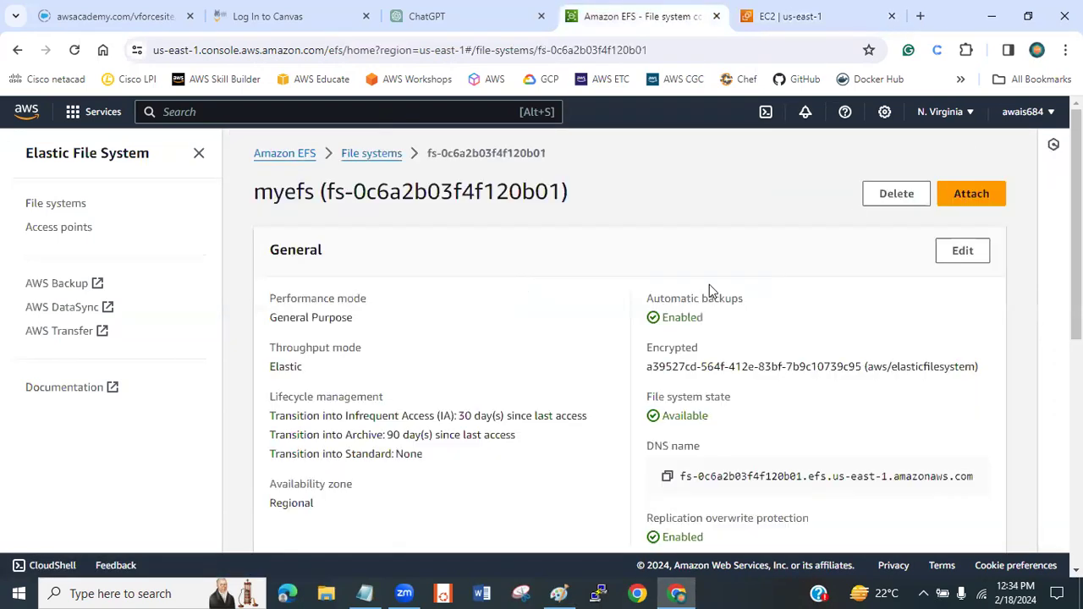
Step: Examine the myefs file system's monitoring metrics, file system policy, network mount targets and metered size
scroll(709, 285, "down", 2)
scroll(484, 305, "down", 4)
scroll(484, 305, "up", 2)
left_click(420, 284)
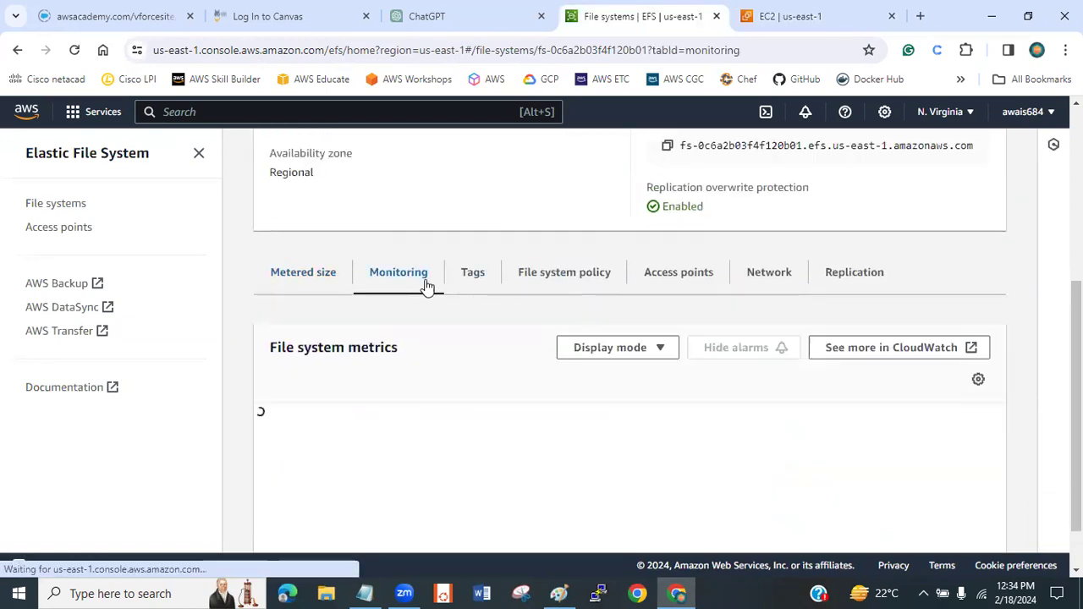
scroll(977, 317, "down", 1)
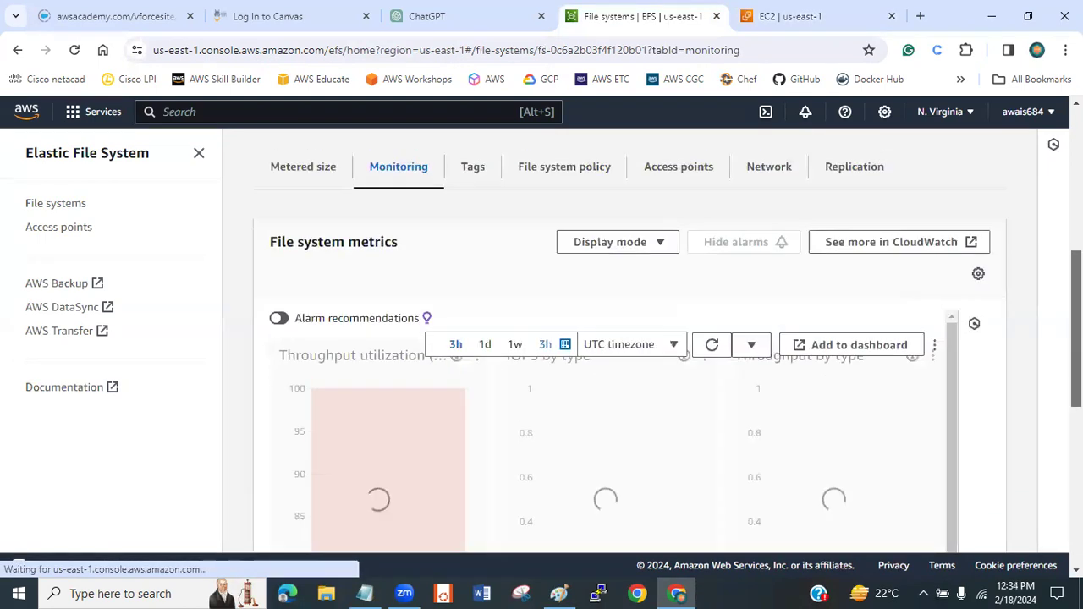
left_click(563, 169)
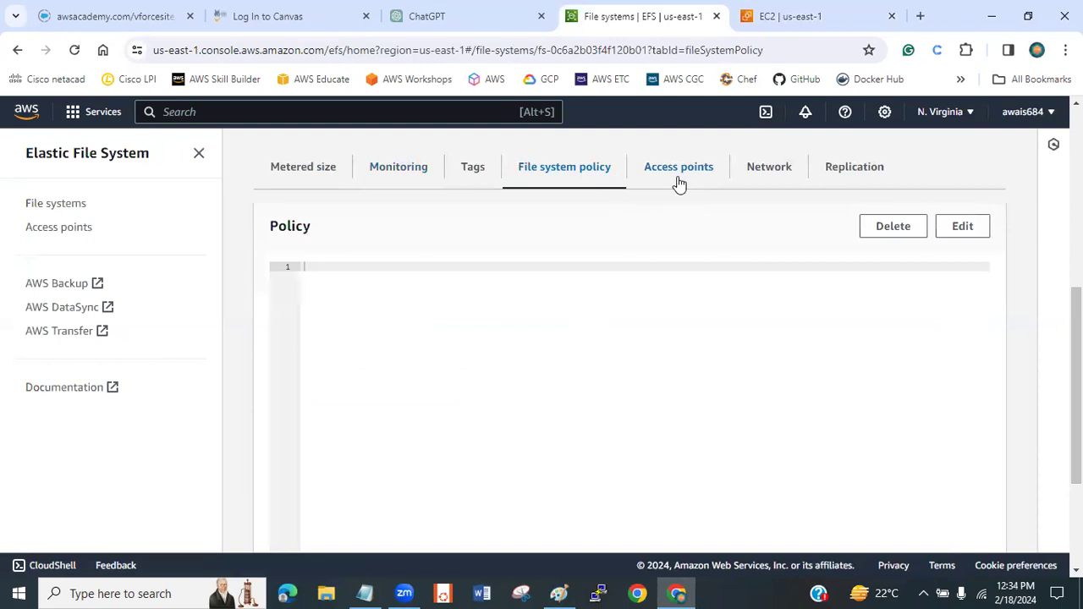
left_click(800, 176)
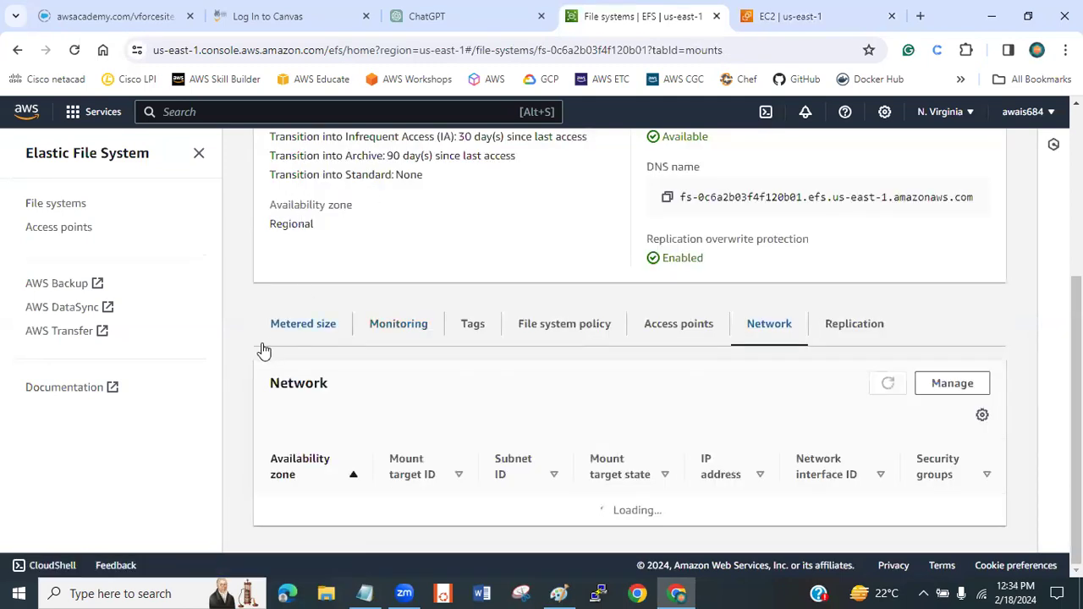
left_click(295, 334)
Step: Return to the EC2 instances list, refresh it, and select the ec2-1 instance
left_click(787, 16)
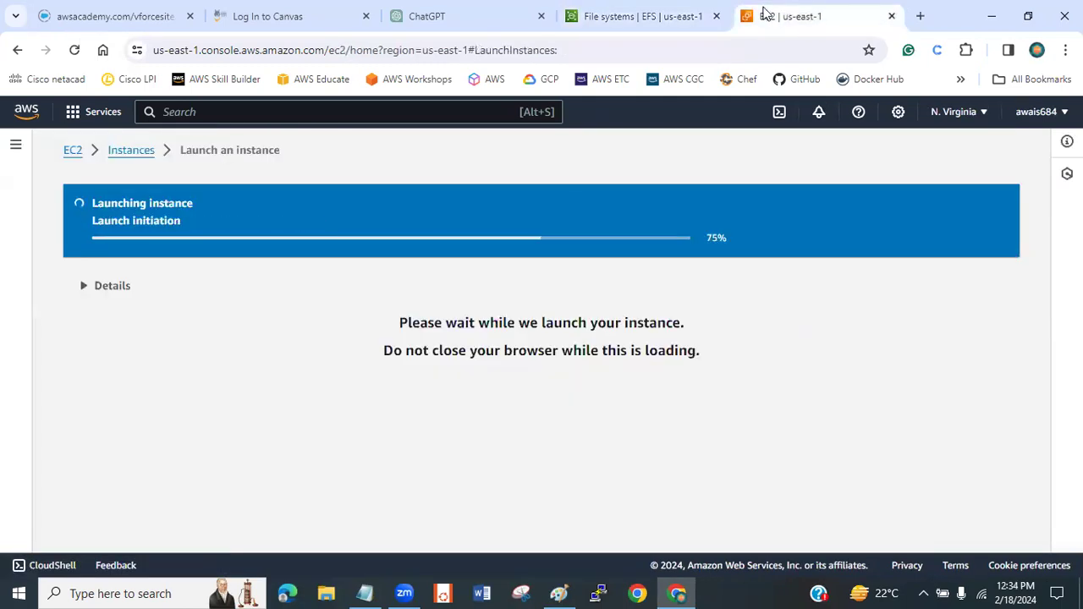
left_click(127, 152)
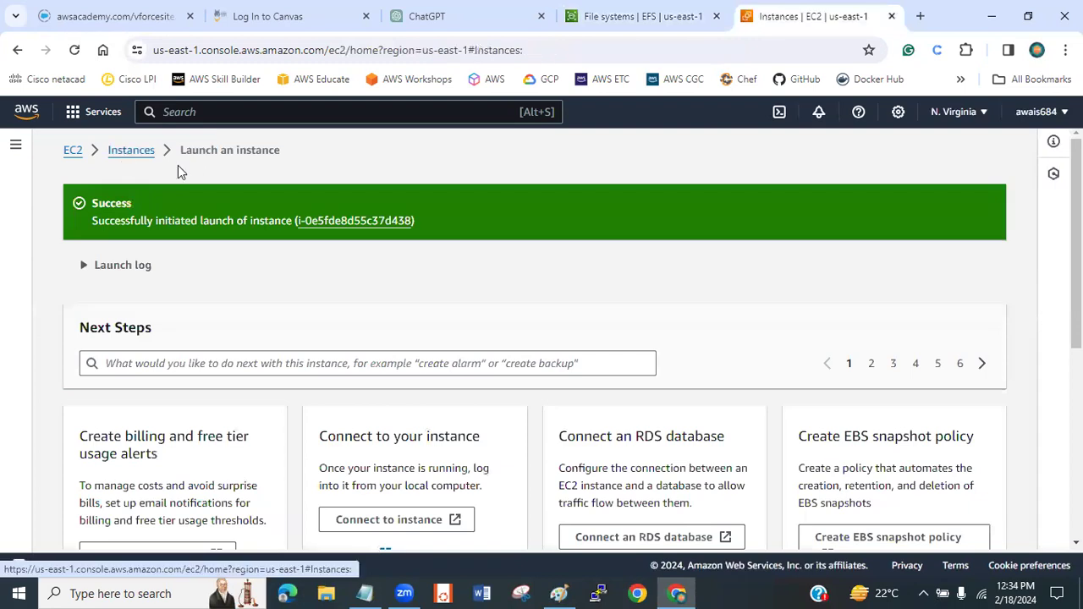
left_click_drag(454, 361, 339, 393)
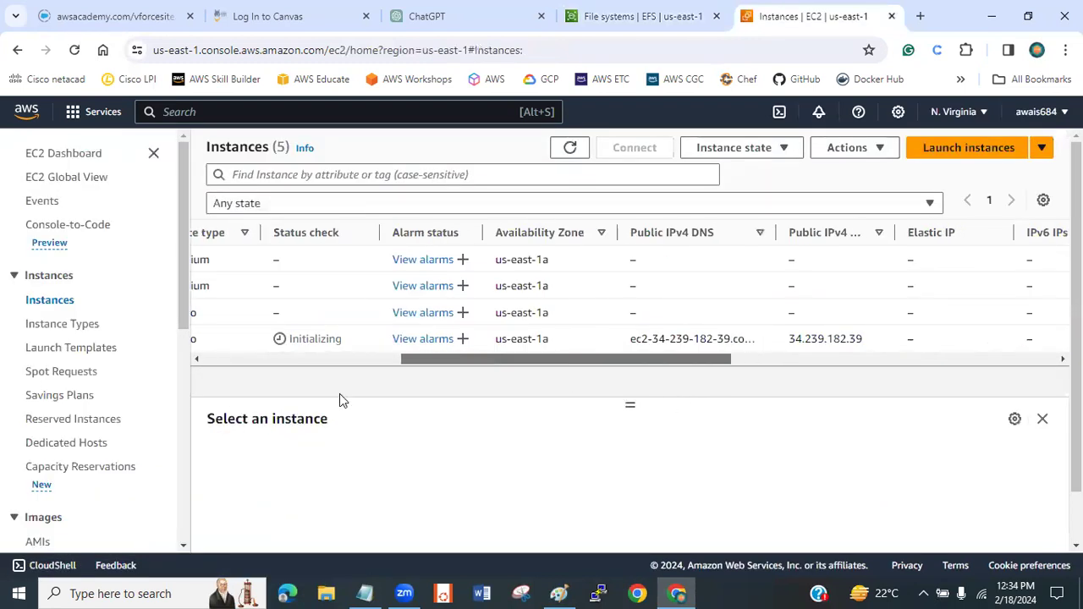
left_click(575, 151)
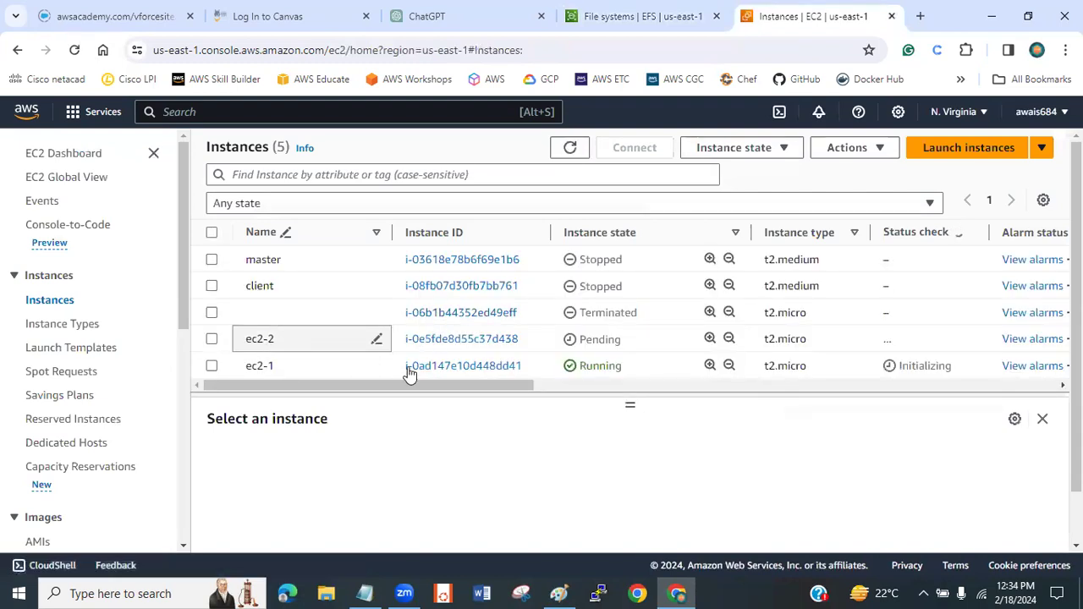
left_click(213, 366)
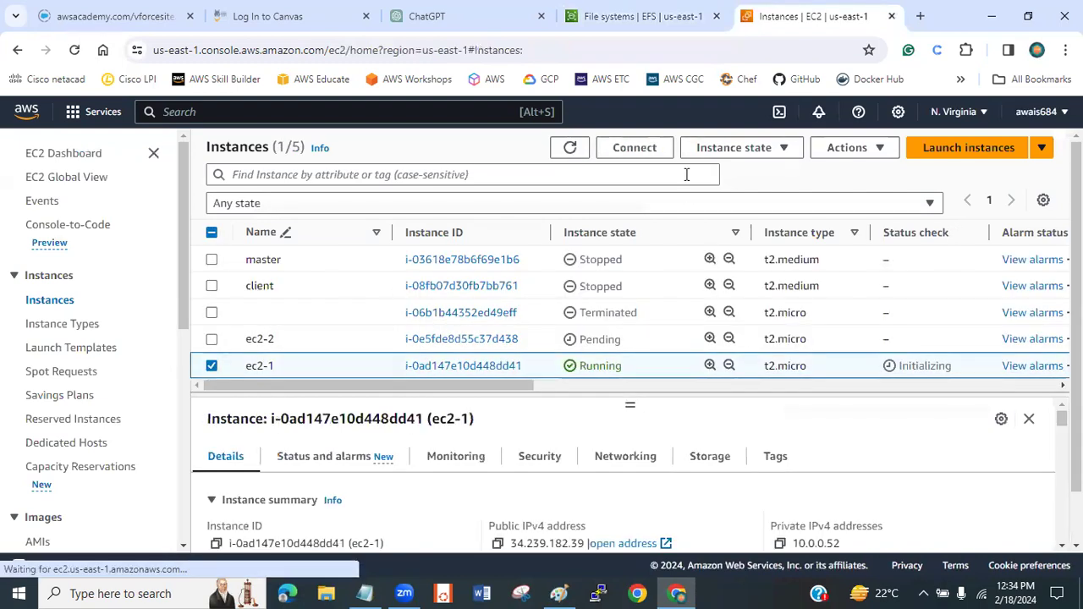
Step: Try to connect to the ec2-1 instance through EC2 Instance Connect with the username ec2-user
left_click(635, 152)
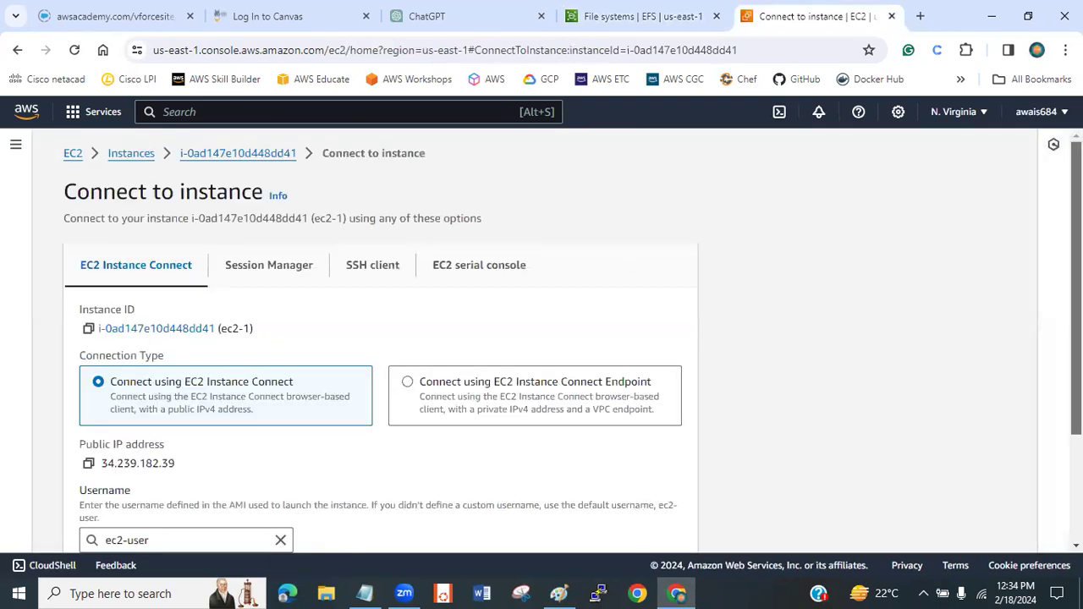
scroll(381, 339, "down", 2)
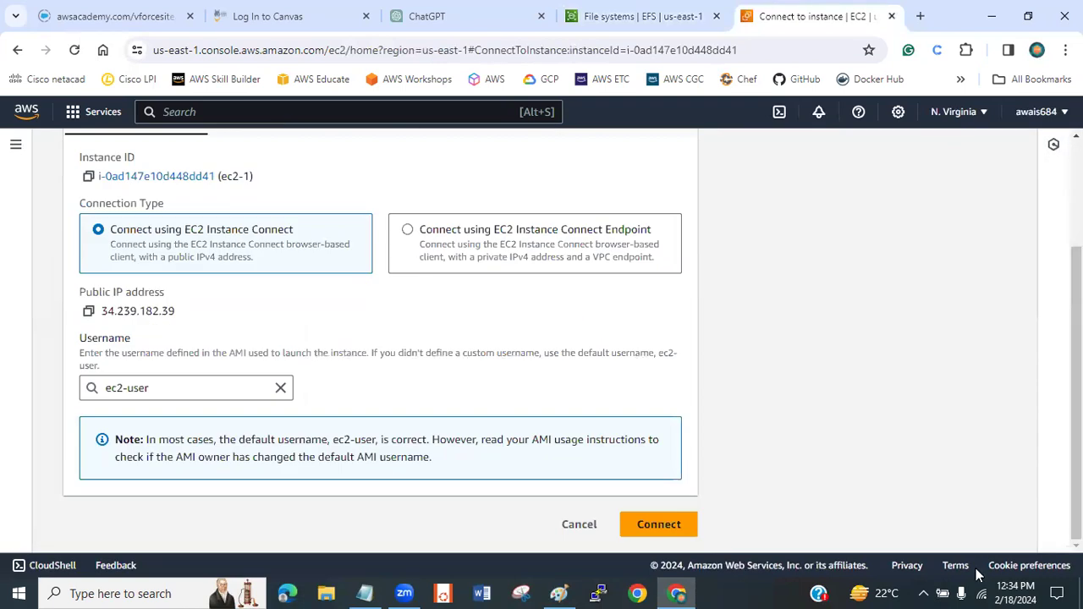
left_click(658, 524)
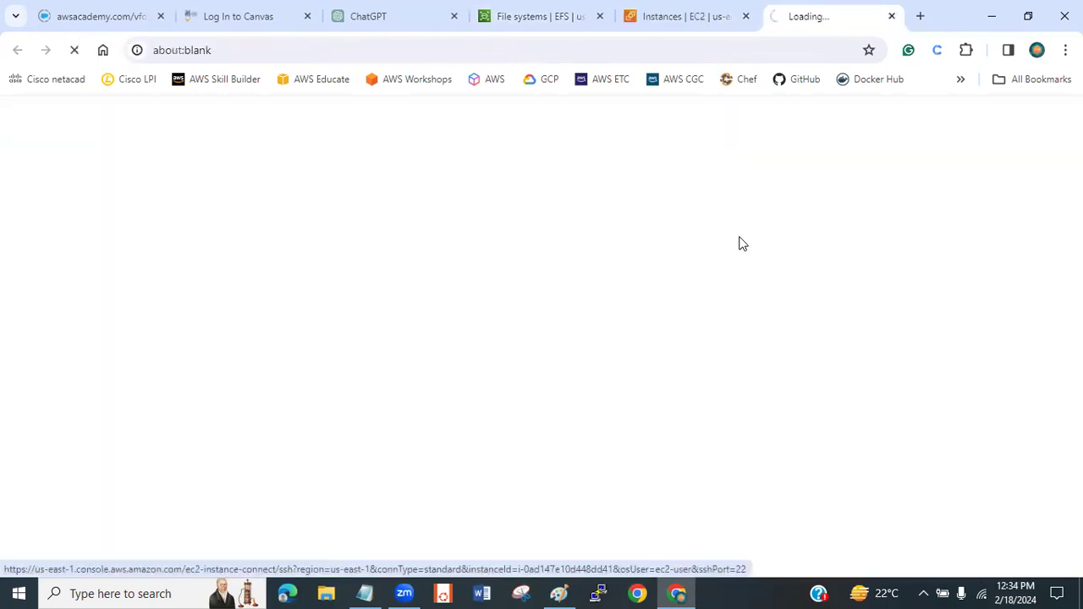
Step: Refresh the EC2 instances list, select ec2-2, and check and close the ec2-1 connection session
left_click(658, 8)
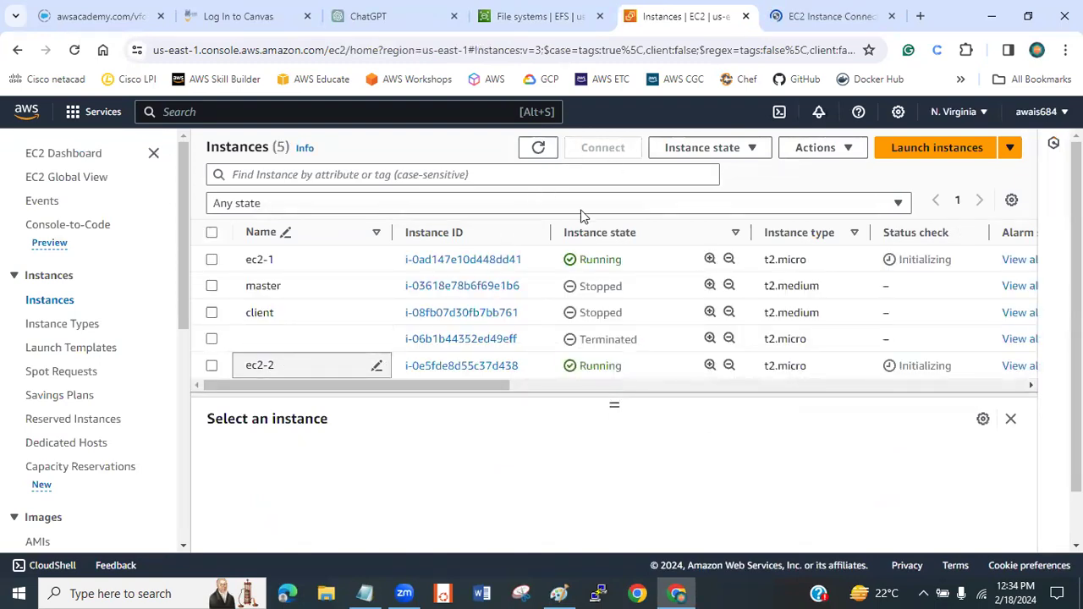
left_click(540, 149)
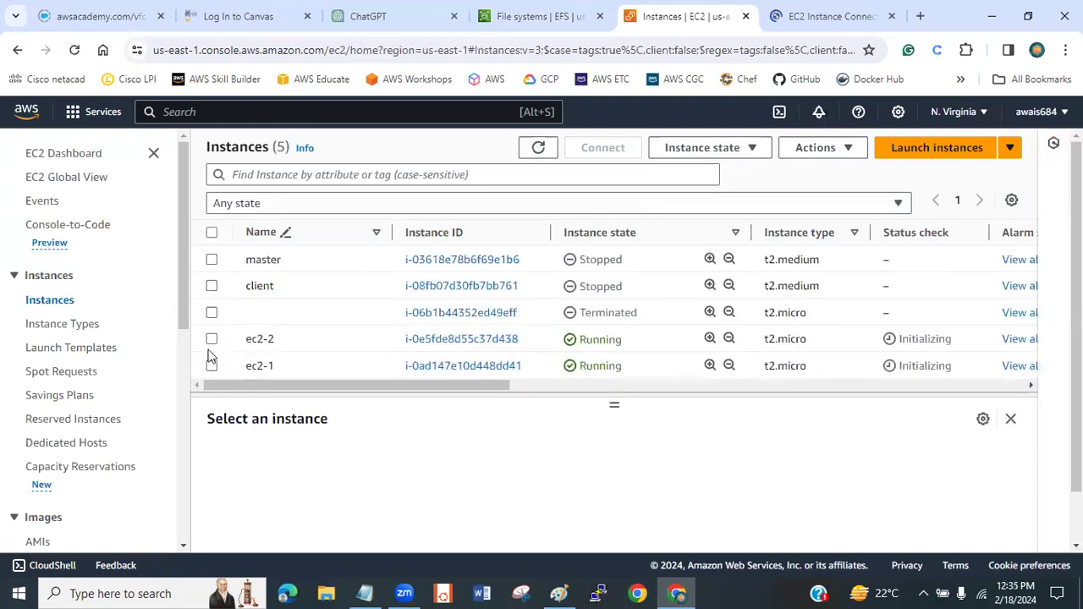
left_click(212, 339)
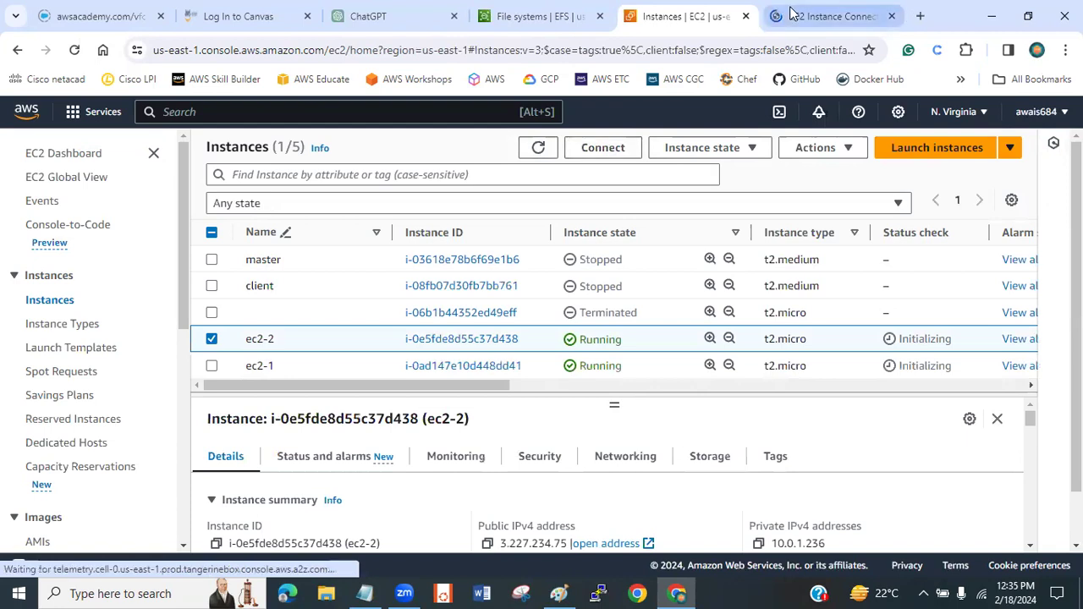
left_click(825, 16)
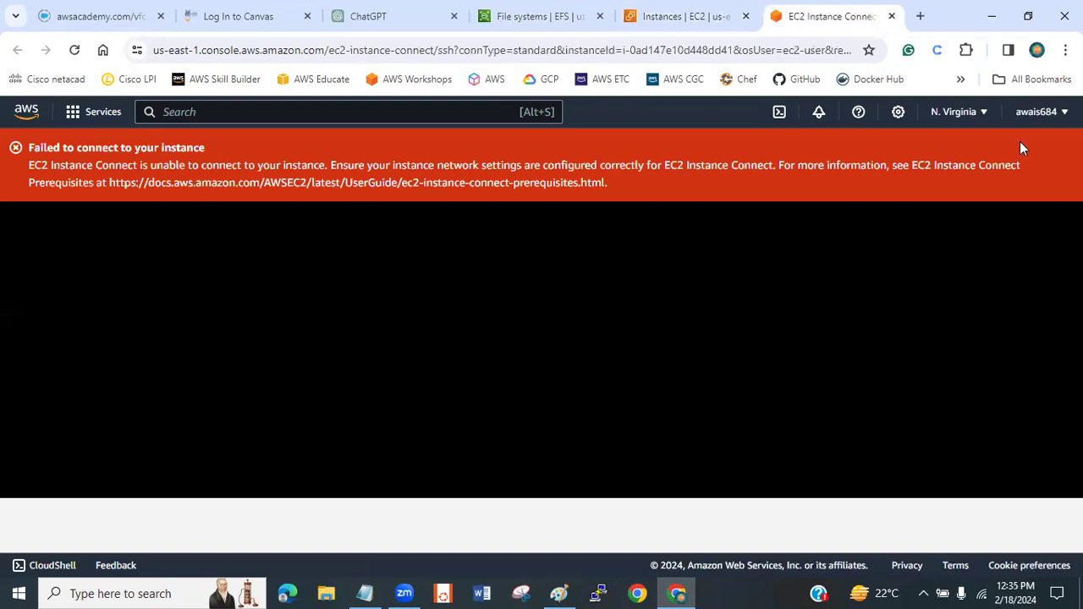
left_click(892, 16)
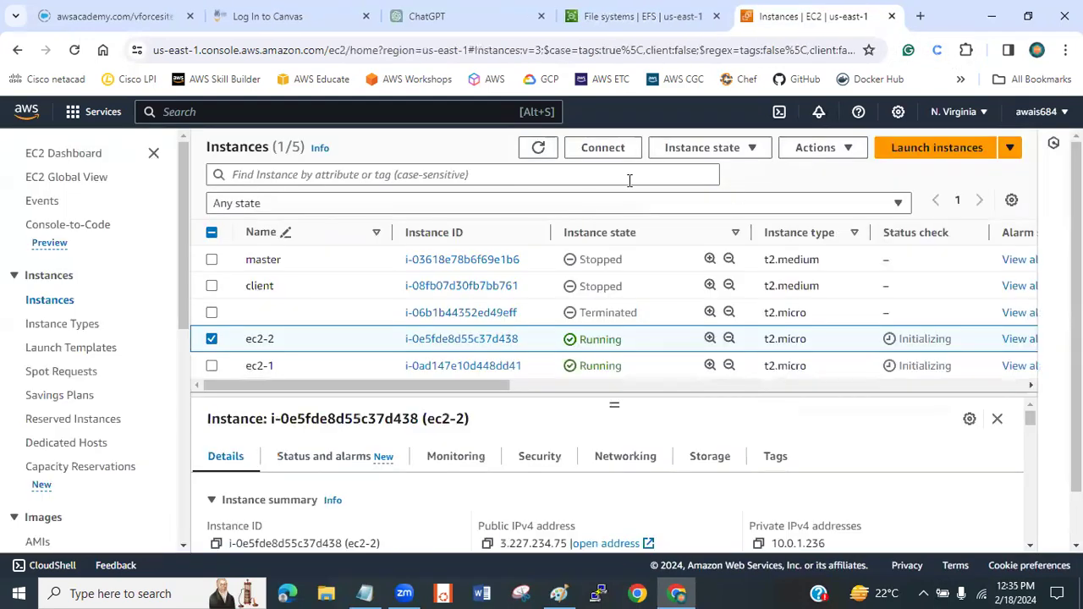
Step: Refresh the instances list, reselect ec2-1, retry its EC2 Instance Connect session as ec2-user, and close the session
left_click(538, 149)
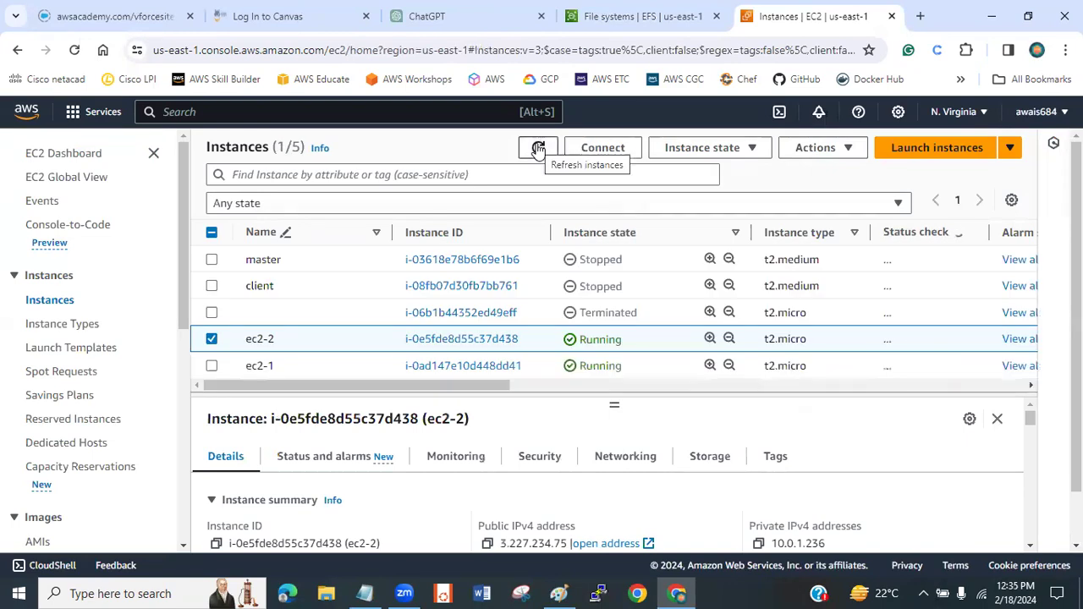
left_click(212, 338)
left_click(212, 366)
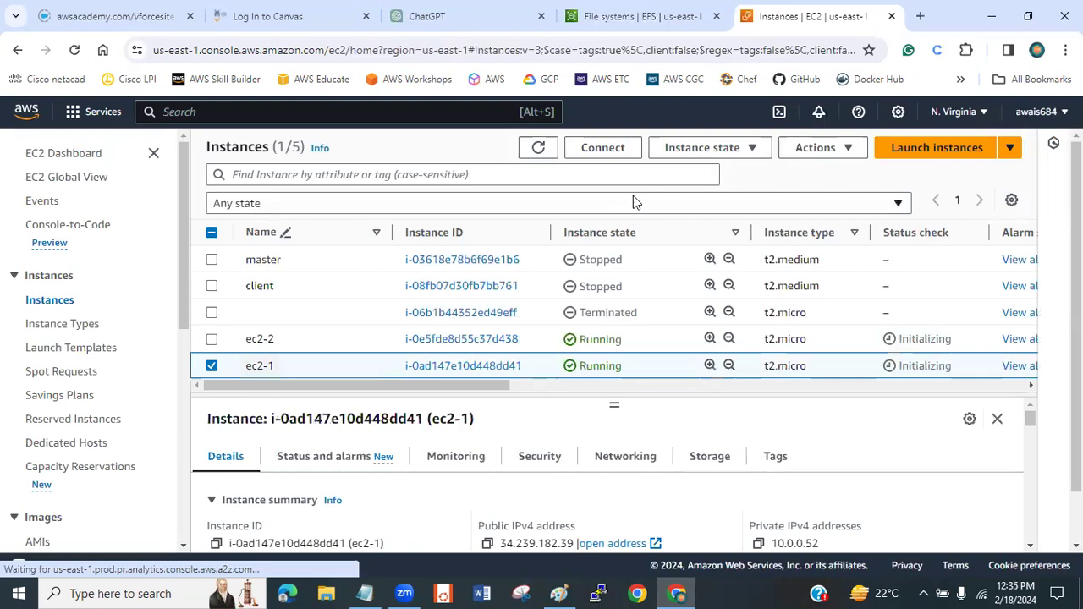
left_click(604, 149)
scroll(897, 262, "down", 2)
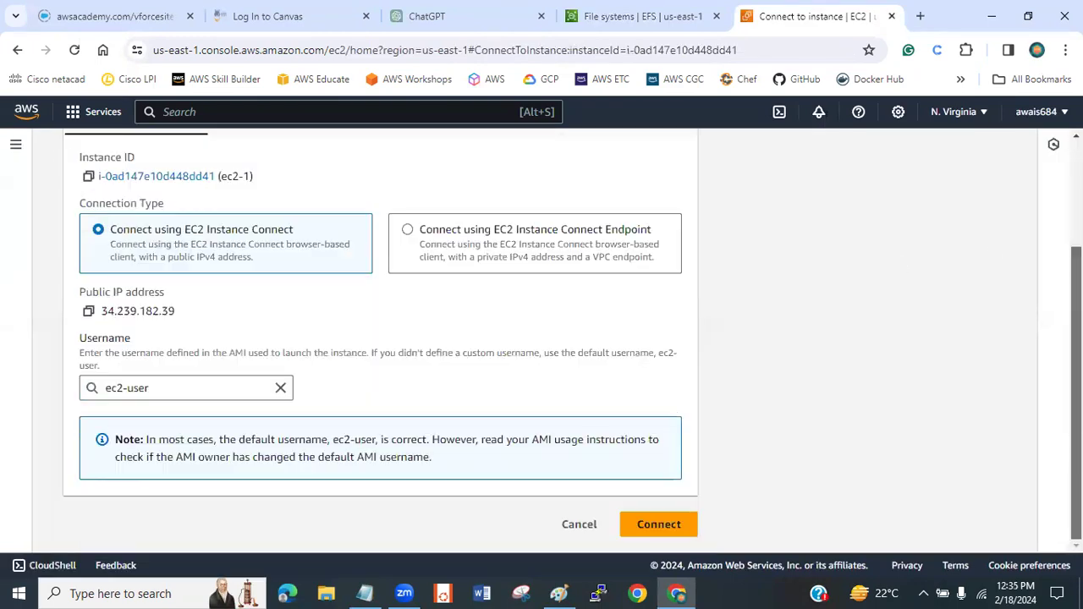
left_click(668, 518)
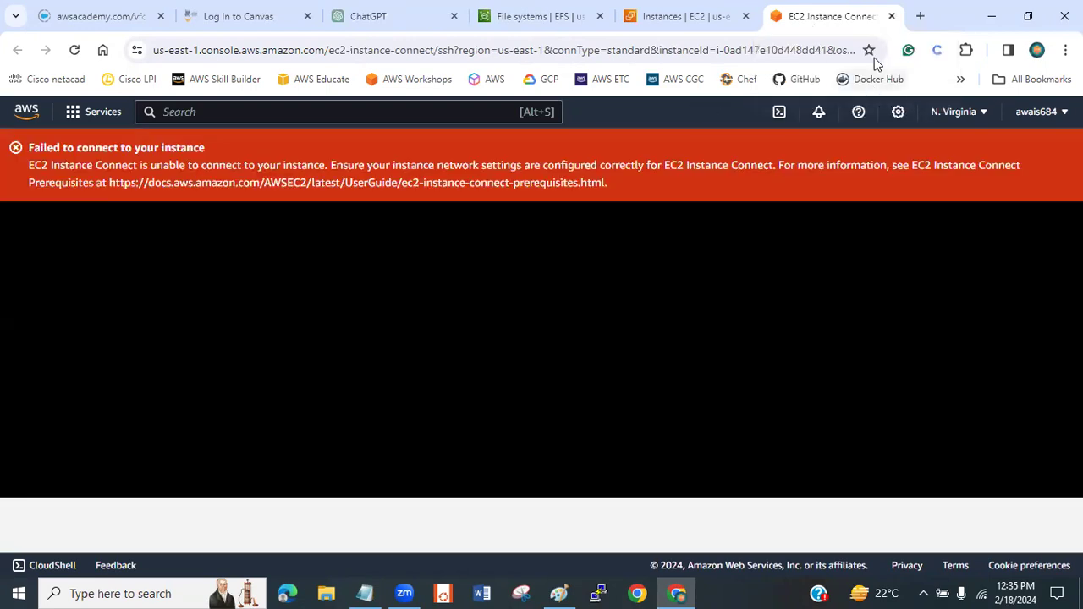
left_click(892, 16)
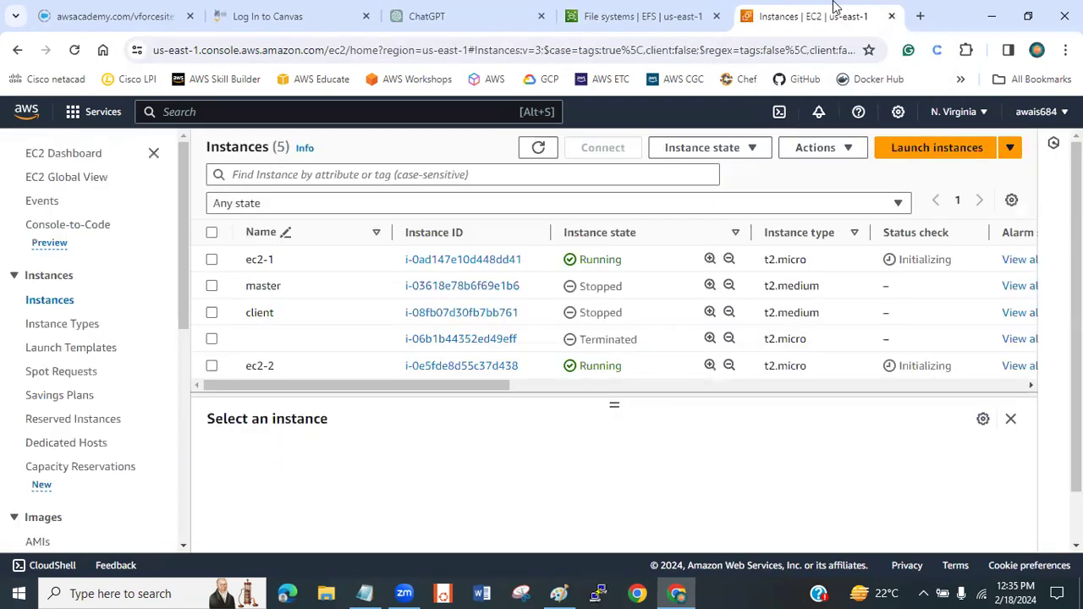
Step: Refresh the instances list and examine the port ranges, sources and security groups in ec2-1's inbound rules
left_click(540, 147)
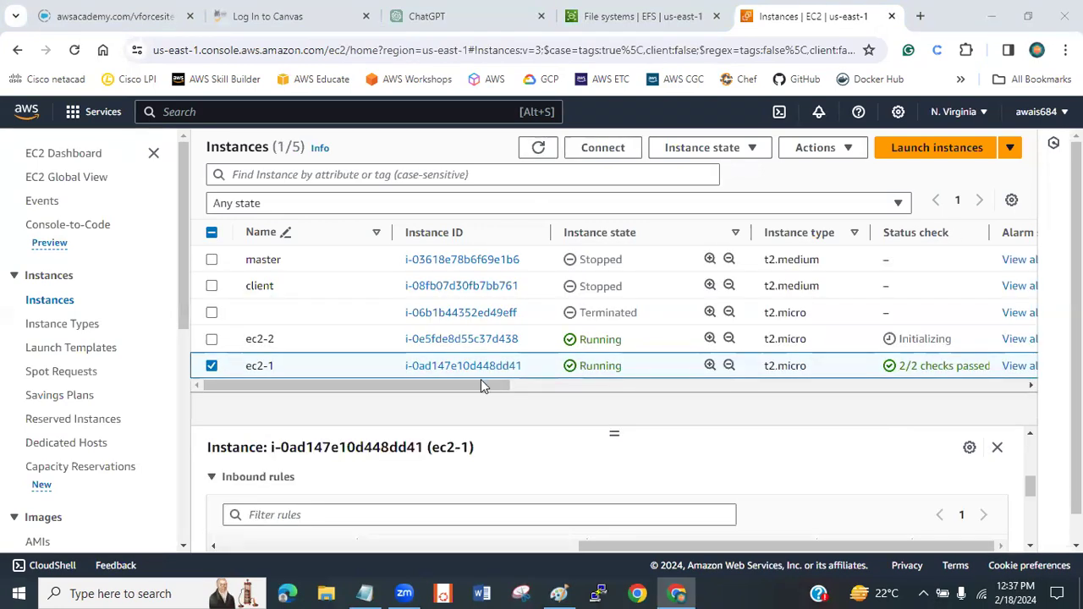
left_click_drag(481, 386, 425, 383)
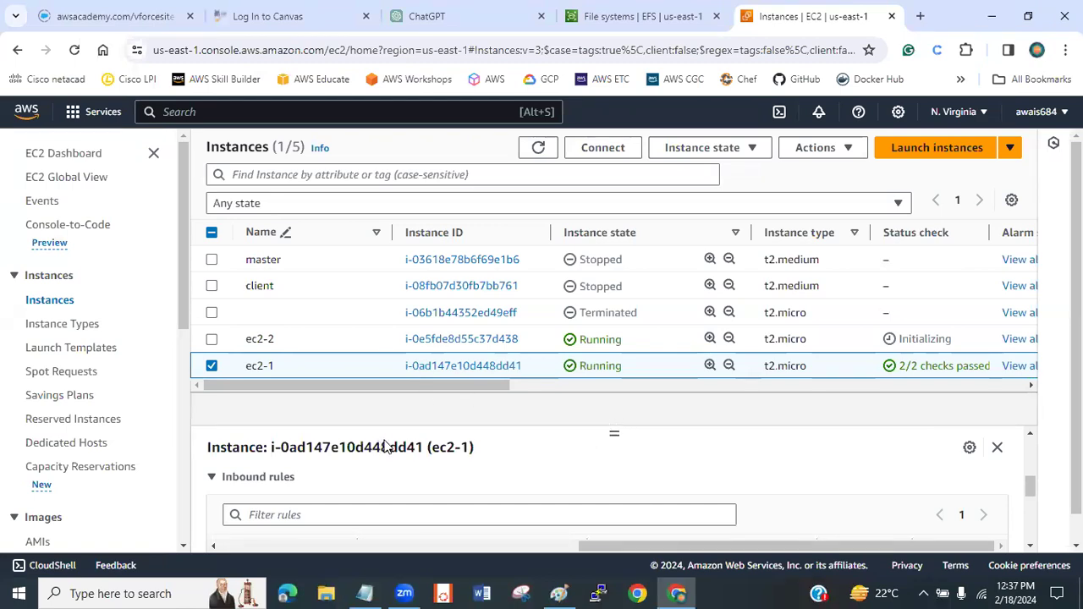
left_click_drag(614, 434, 602, 332)
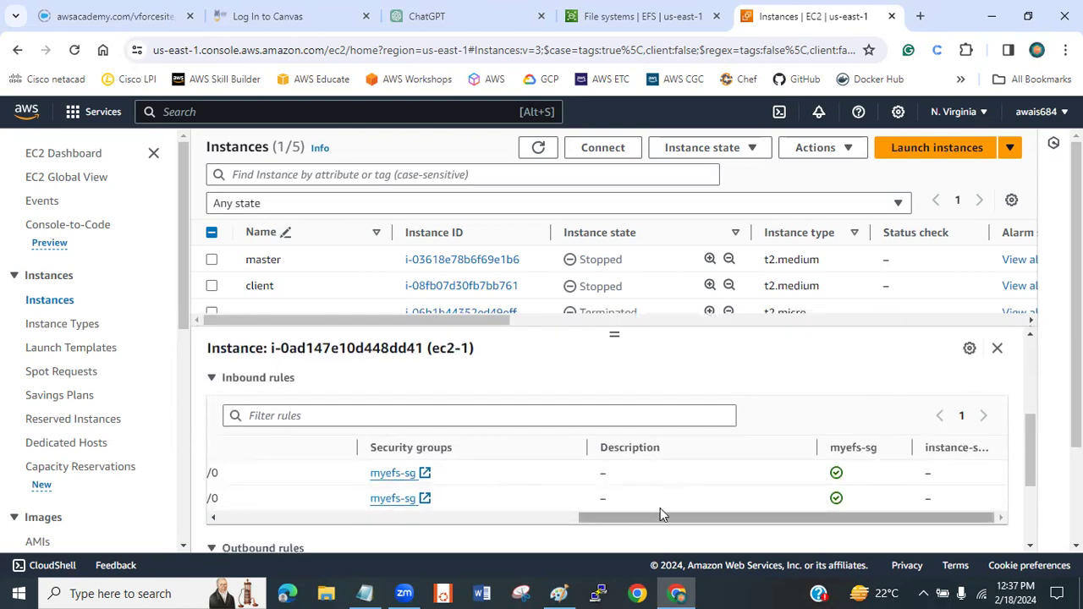
scroll(683, 518, "left", 3)
scroll(682, 518, "left", 3)
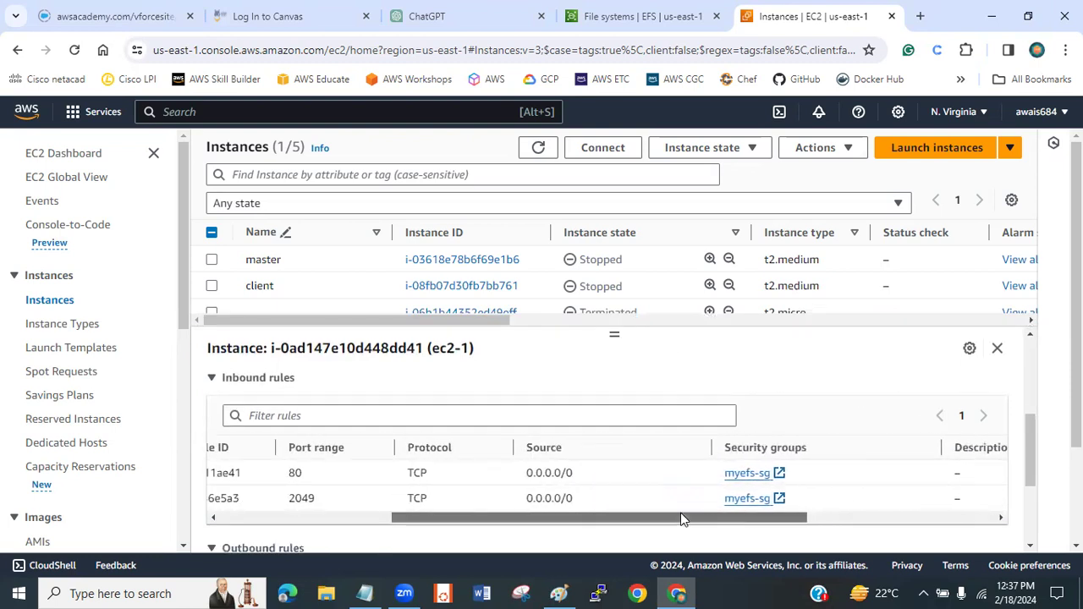
double_click(381, 473)
left_click_drag(377, 498, 613, 517)
mouse_move(1034, 454)
left_mouse_down()
mouse_move(1024, 367)
mouse_move(1033, 483)
mouse_move(1032, 441)
left_mouse_up()
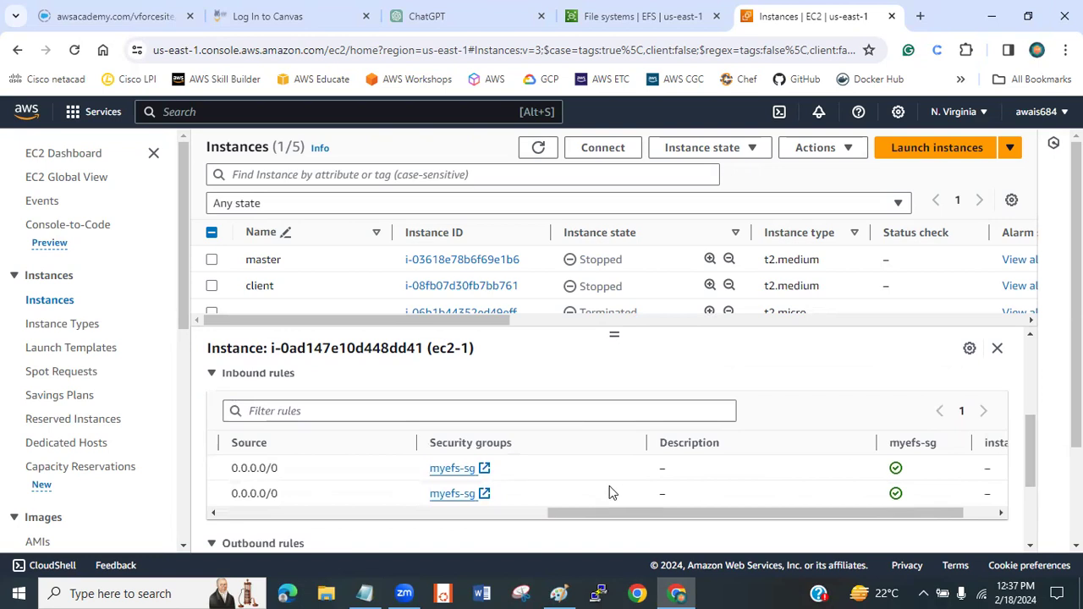
scroll(618, 513, "left", 3)
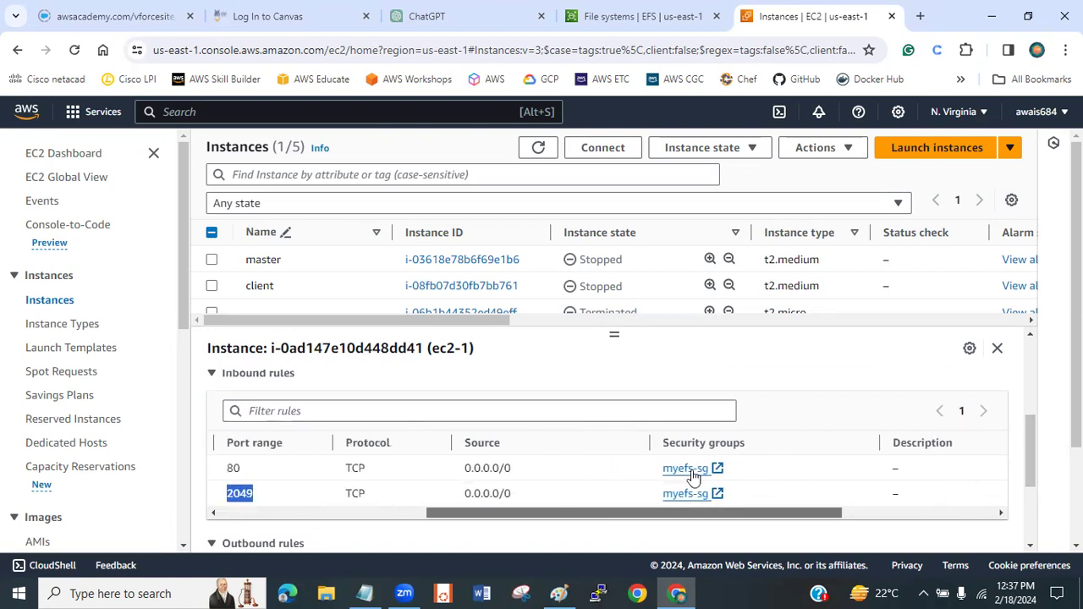
Step: Open the myefs-sg security group from ec2-1's inbound rules and start editing its inbound rules
left_click(692, 472)
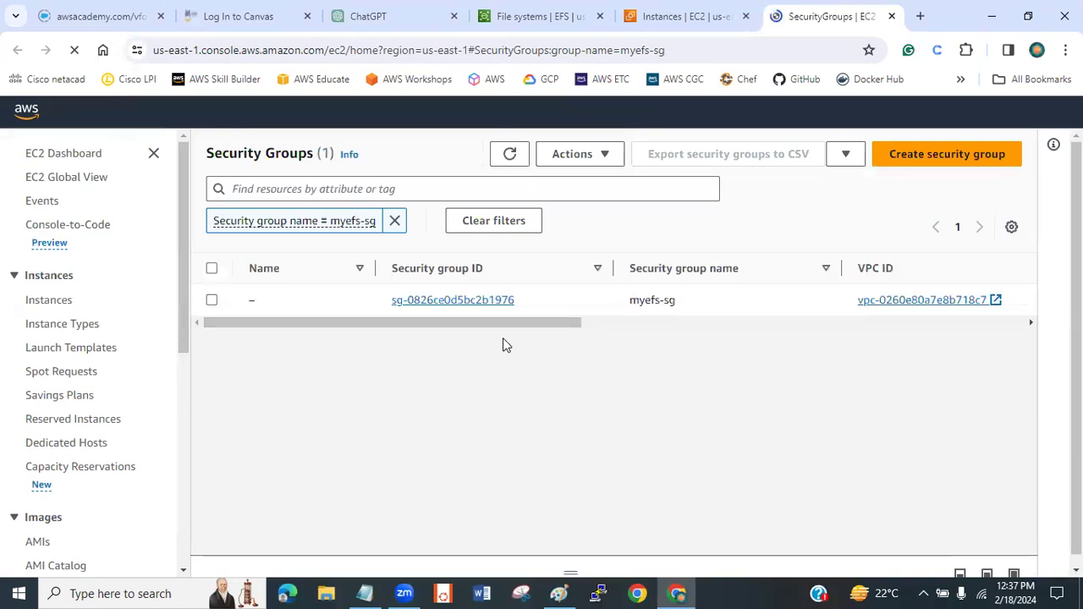
left_click(213, 301)
left_click(572, 154)
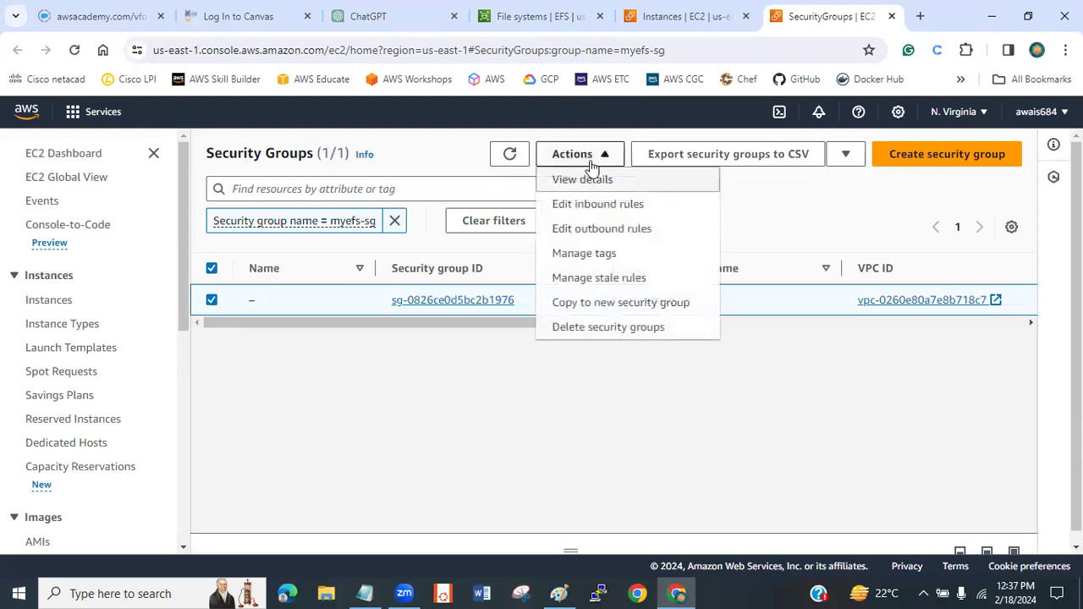
left_click(597, 213)
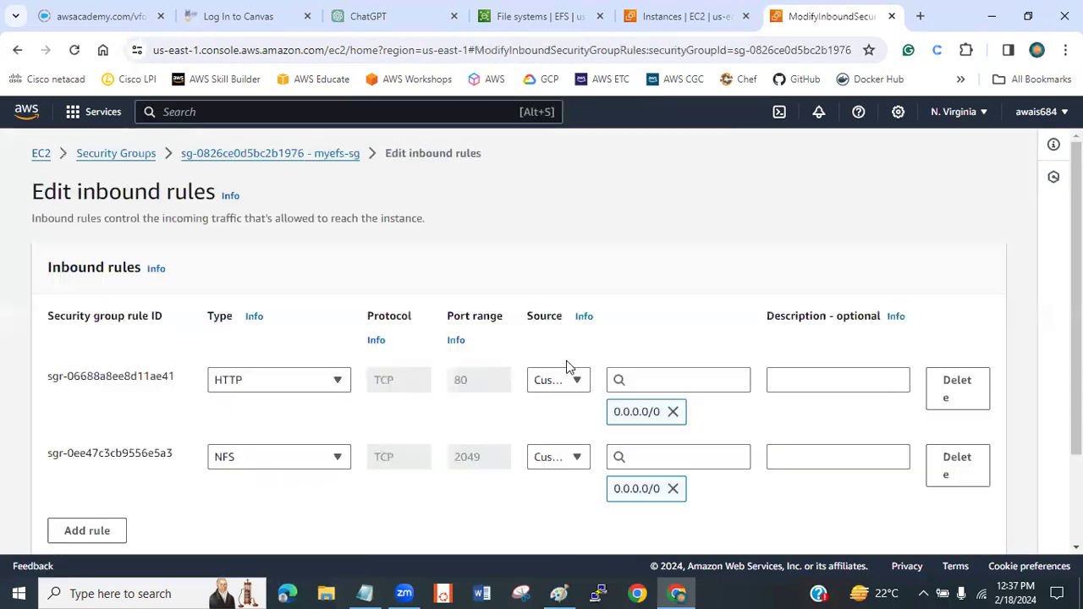
Step: Add an SSH inbound rule with source 0.0.0.0/0 to myefs-sg and save the rules
scroll(78, 449, "down", 3)
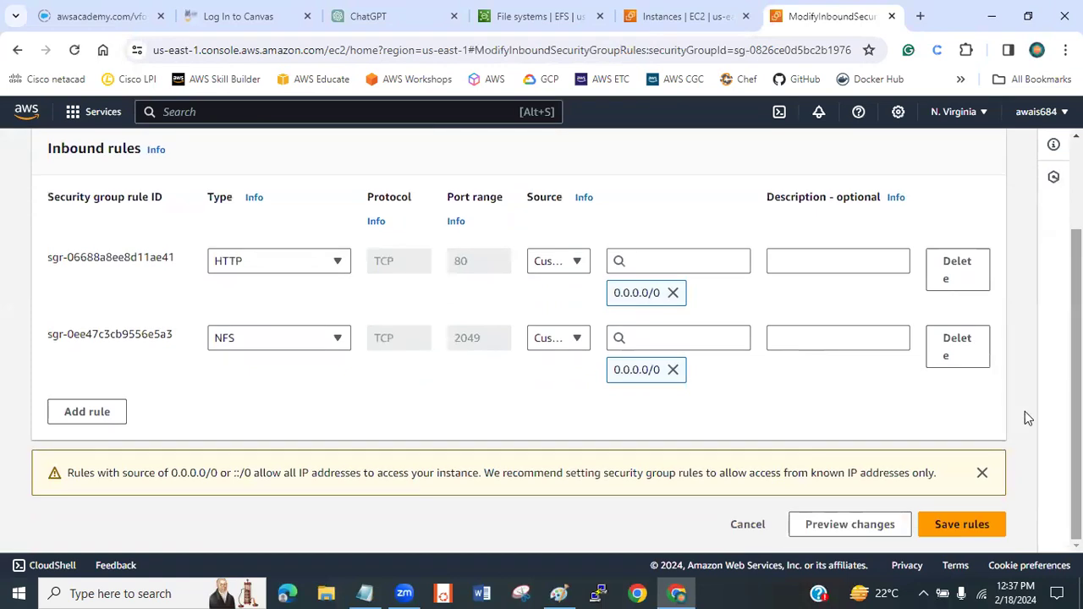
left_click(84, 412)
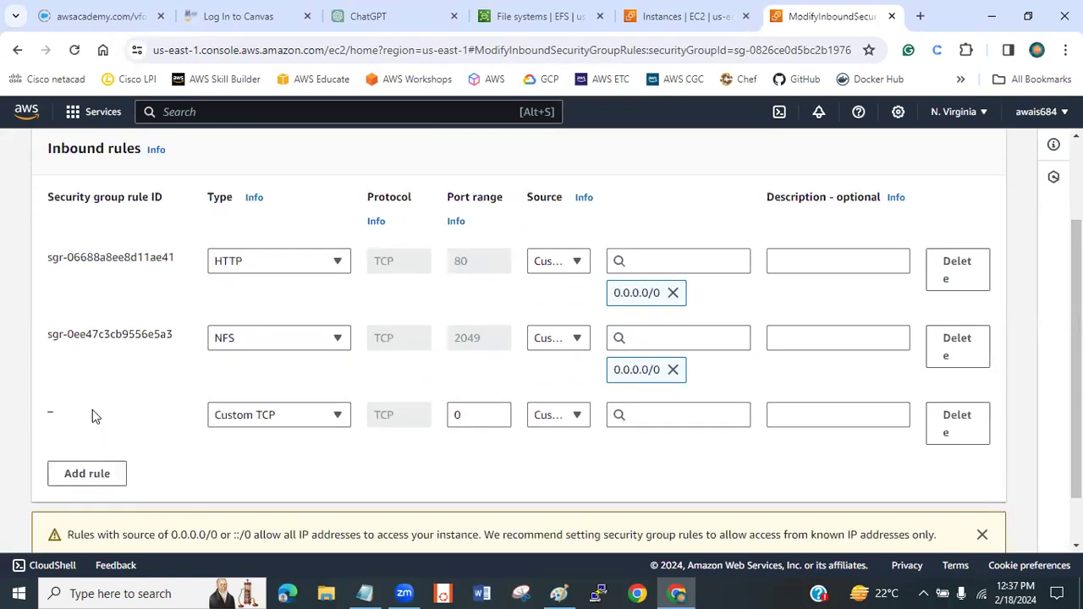
left_click(223, 424)
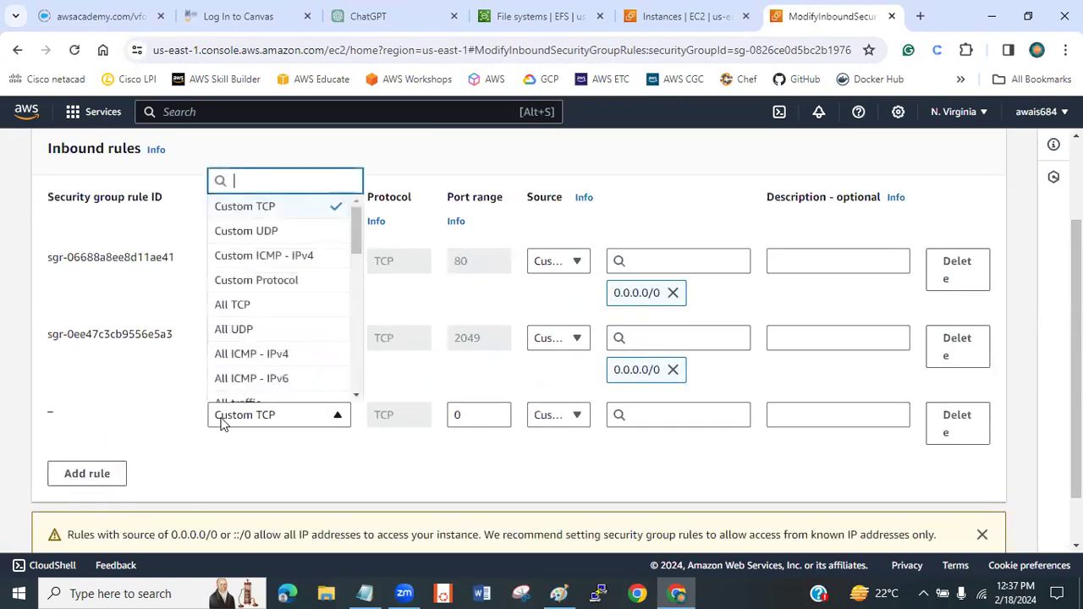
type("ssh")
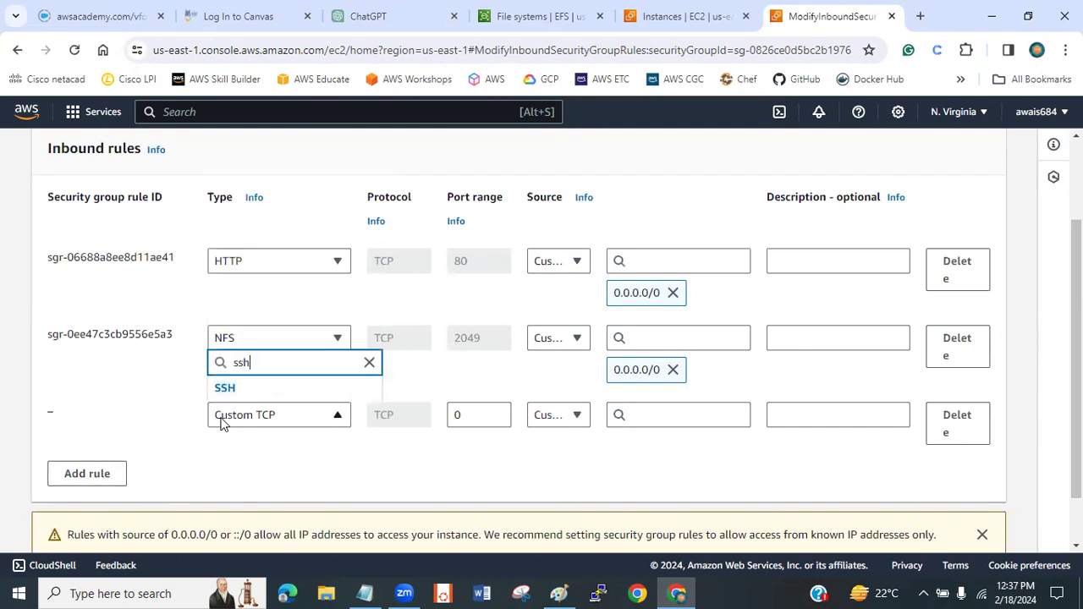
left_click(246, 391)
left_click(568, 423)
left_click(567, 339)
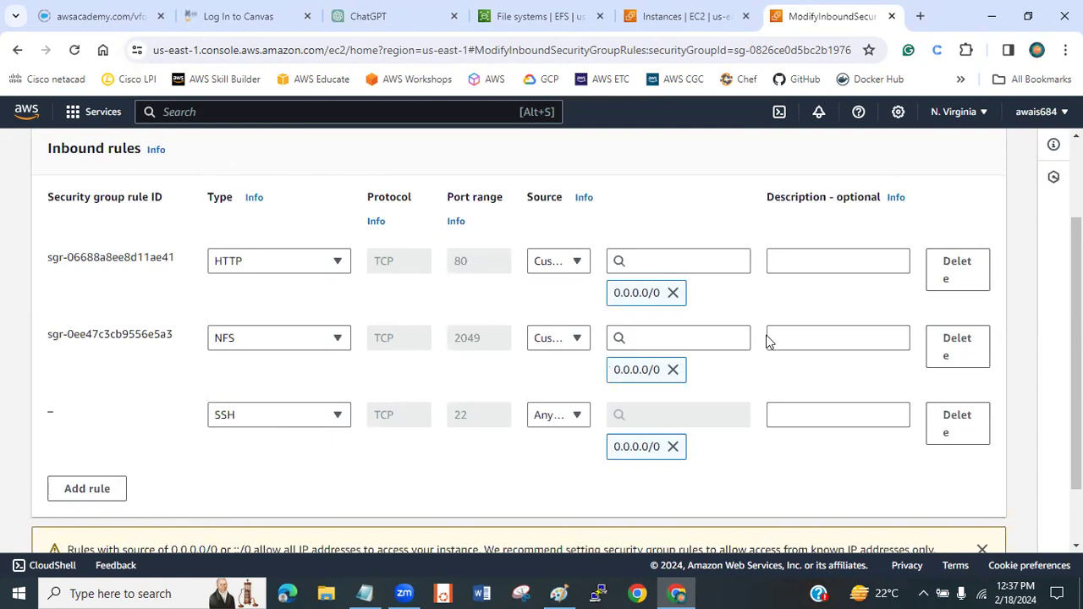
scroll(1025, 321, "down", 2)
left_click(949, 523)
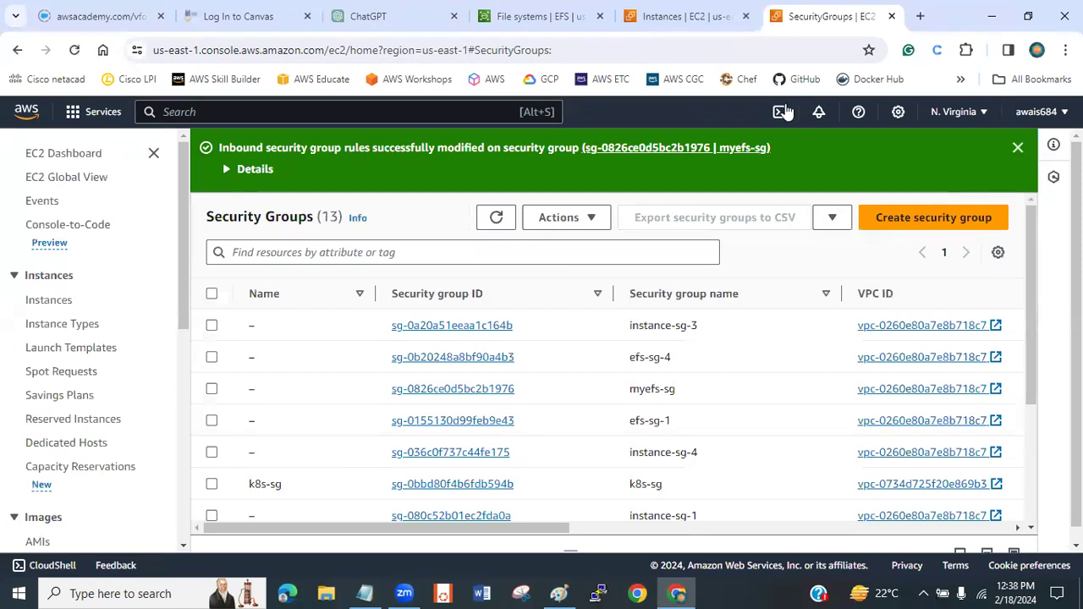
Step: Return to the EC2 instances list, refresh it, close the old details, and reselect ec2-1
left_click(686, 16)
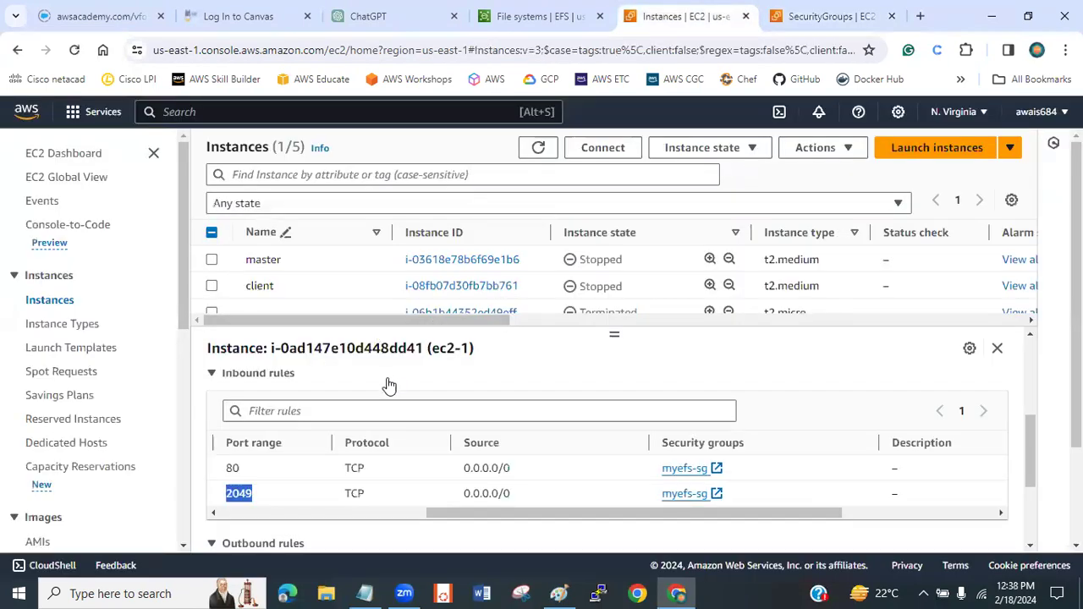
left_click(537, 149)
left_click(997, 348)
left_click(211, 367)
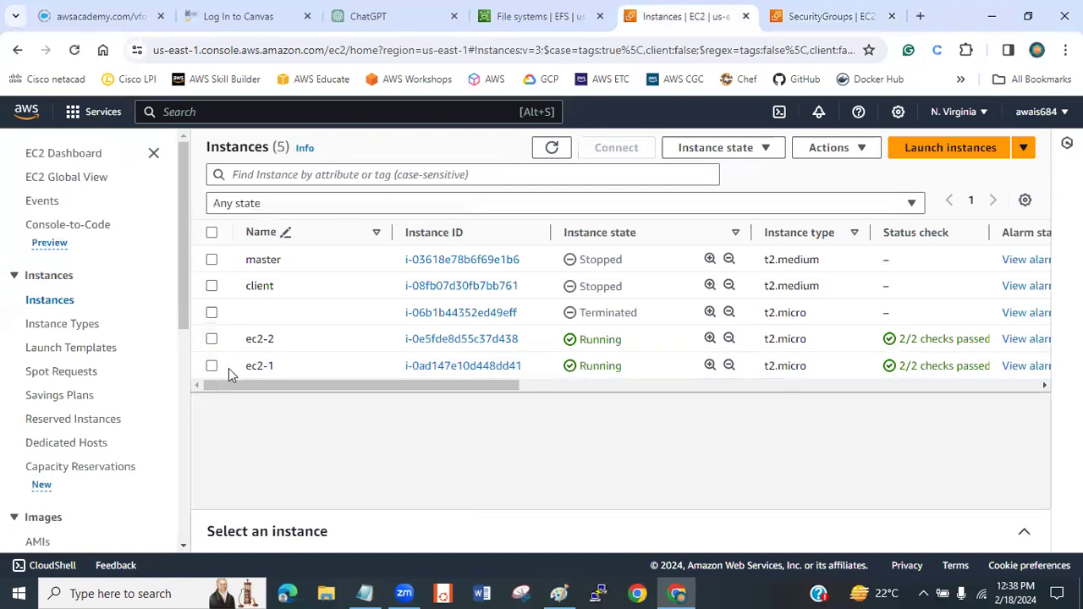
left_click(229, 369)
Step: Reopen ec2-1's details and examine its instance summary and attached security groups
left_click(1024, 531)
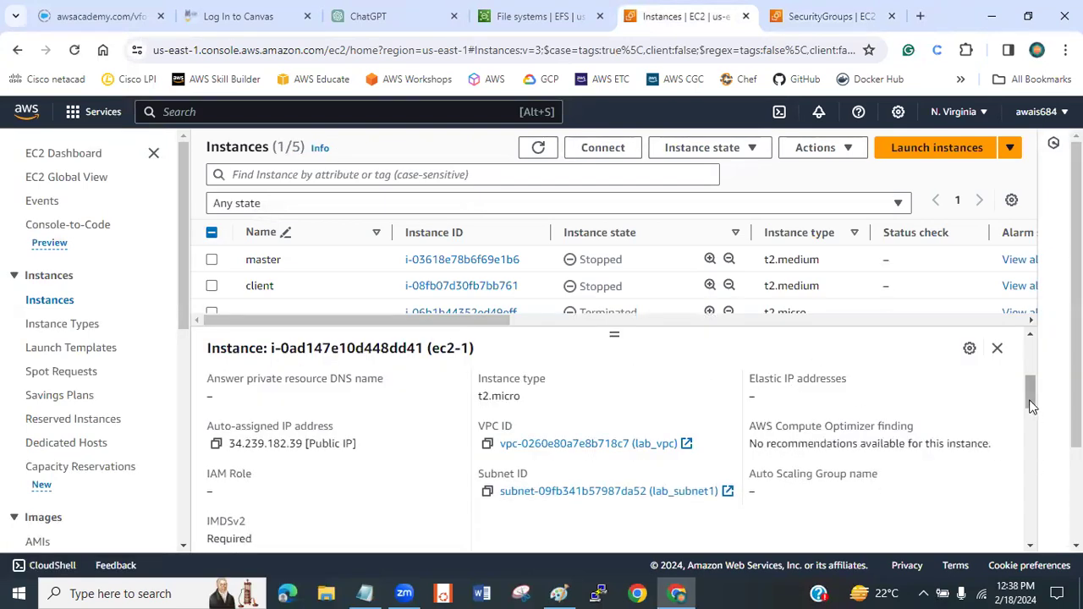
left_click_drag(1031, 406, 1022, 338)
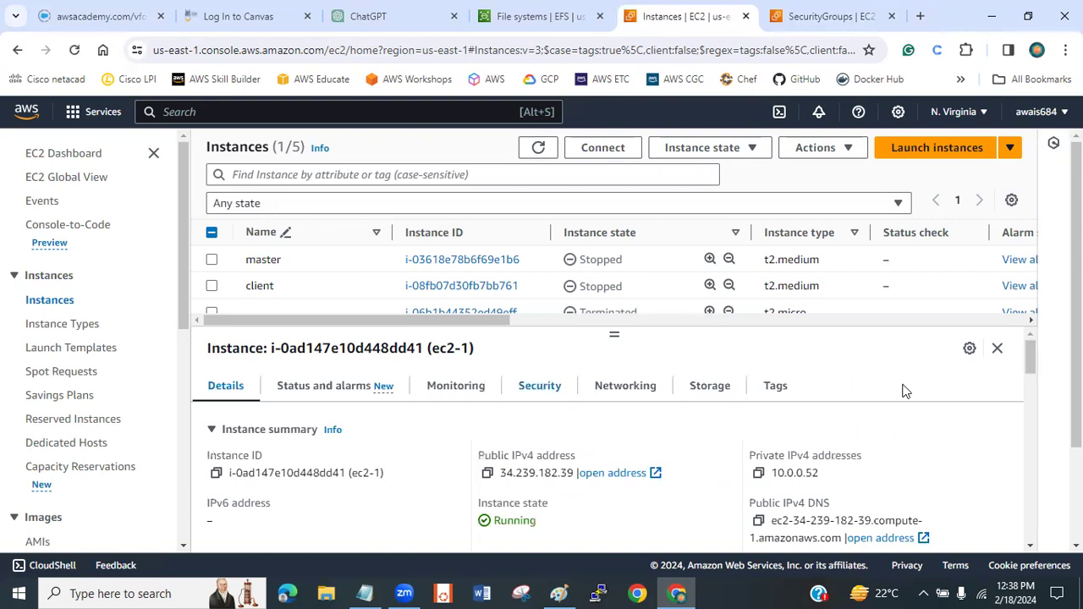
left_click_drag(1030, 352, 1009, 368)
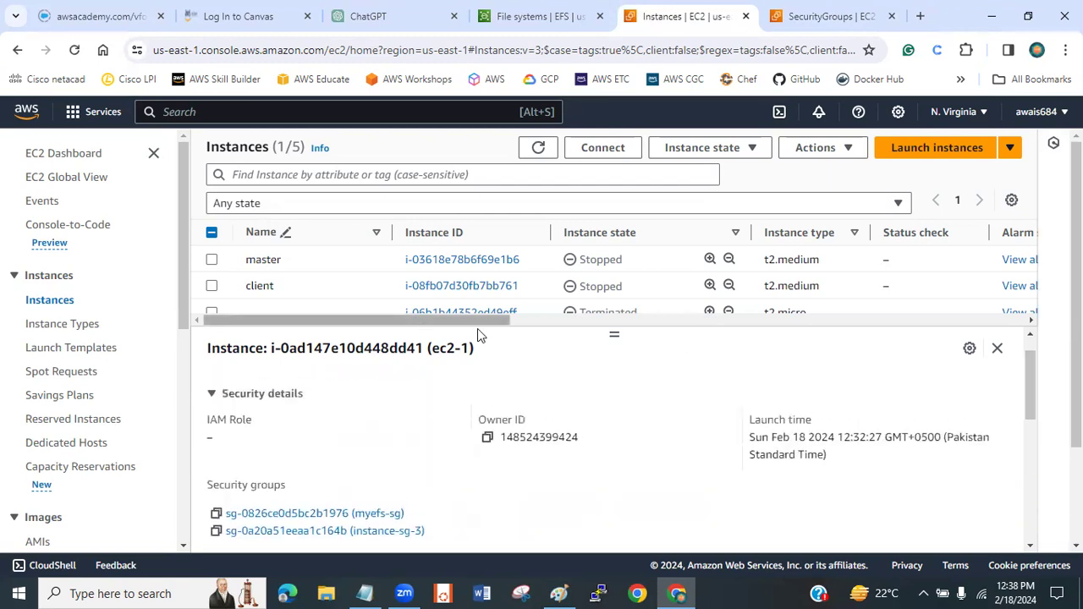
Step: Select ec2-2 instead of ec2-1 and examine its attached security groups and inbound rules, including the port 22 rule
left_click_drag(611, 337, 626, 444)
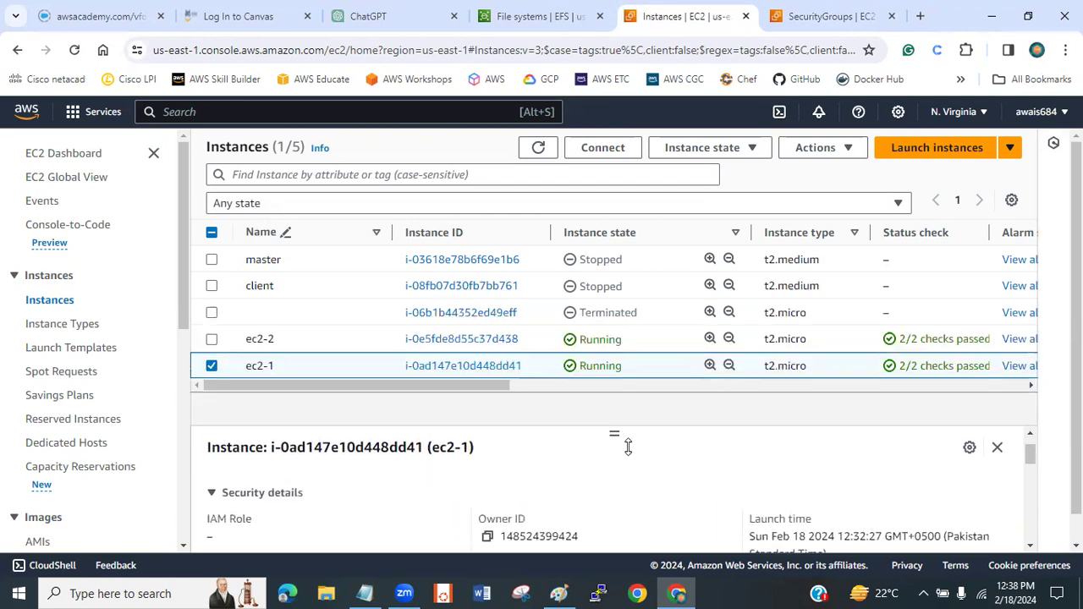
left_click(212, 366)
left_click(212, 339)
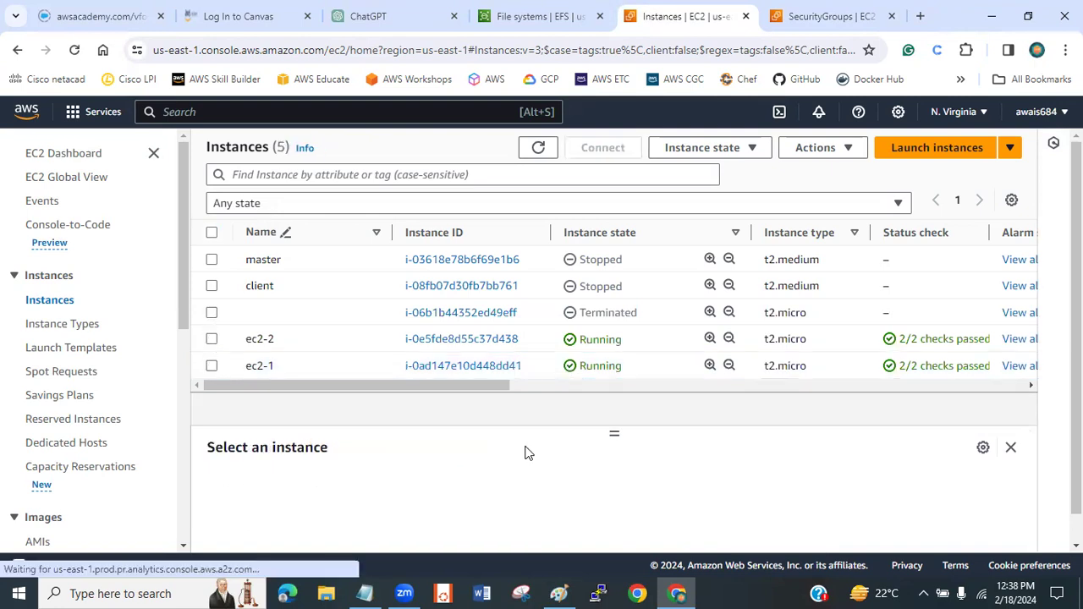
left_click_drag(615, 435, 614, 367)
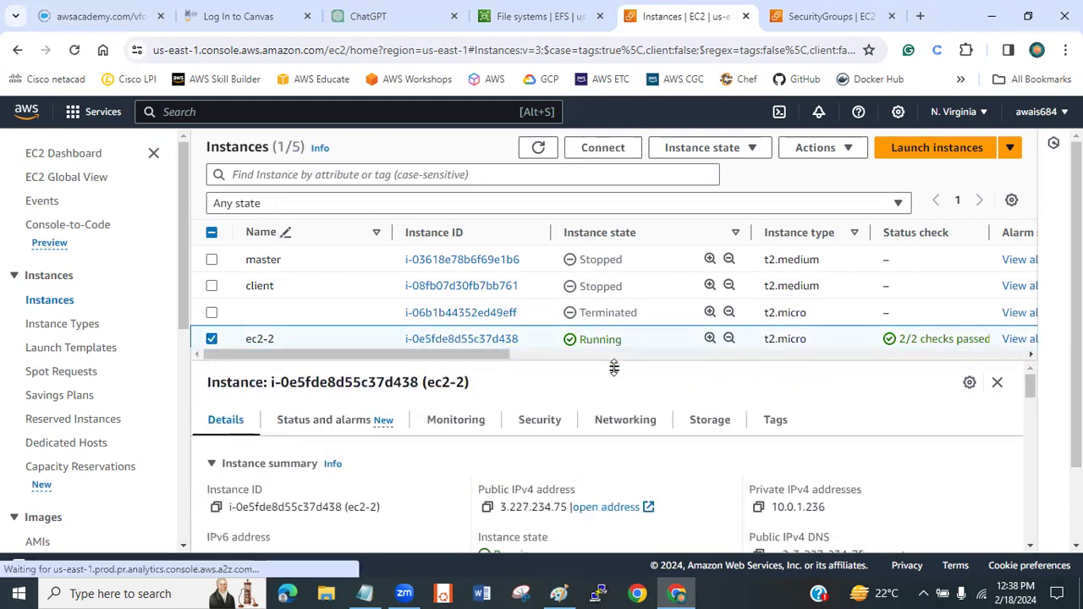
left_click(502, 420)
left_click_drag(1030, 413, 1032, 441)
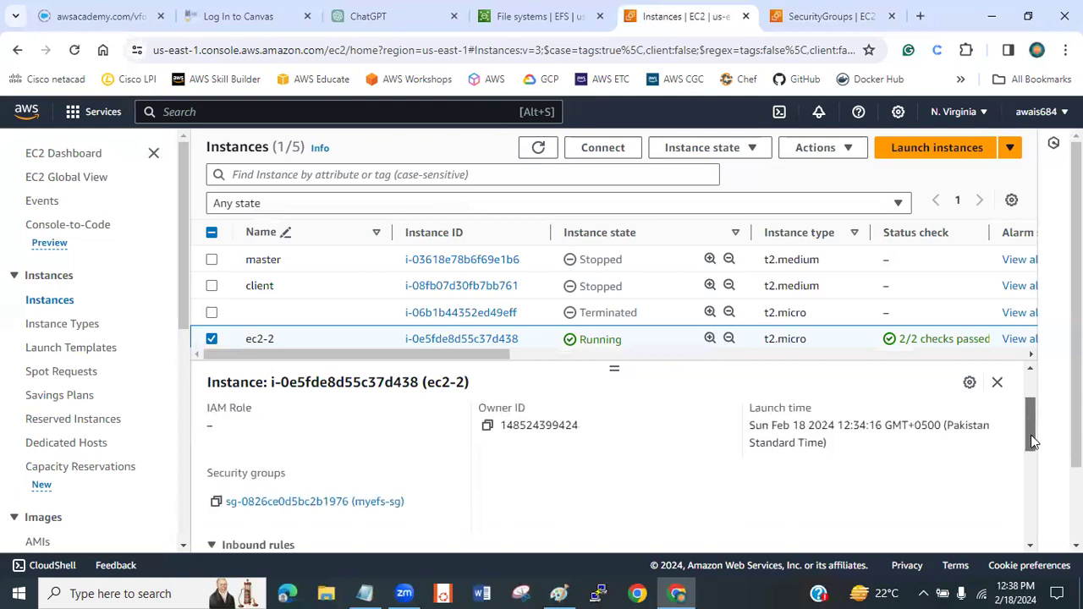
scroll(1038, 471, "down", 5)
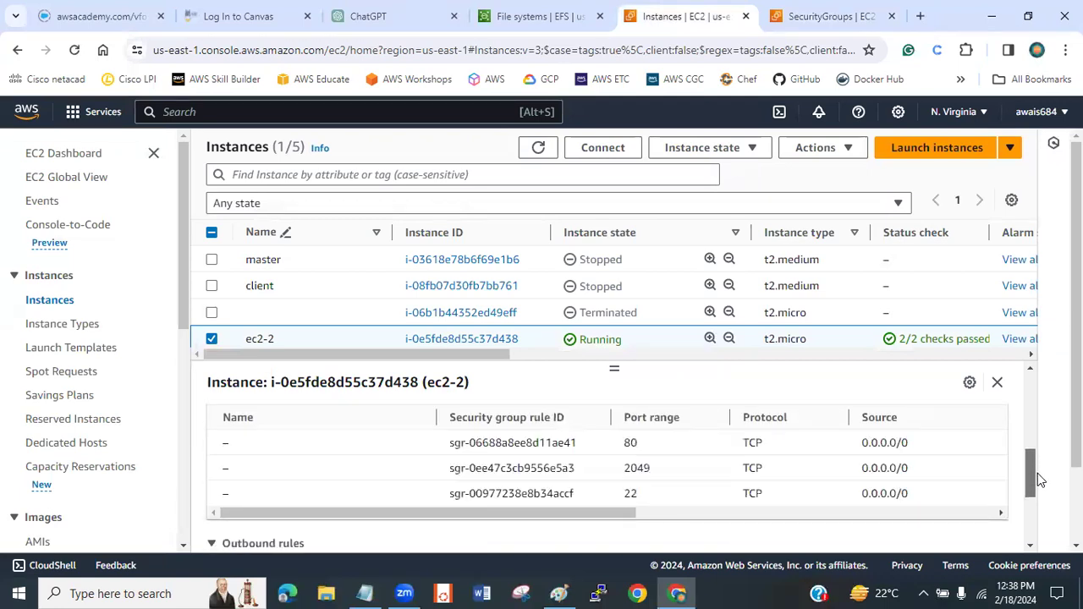
left_click_drag(611, 490, 735, 494)
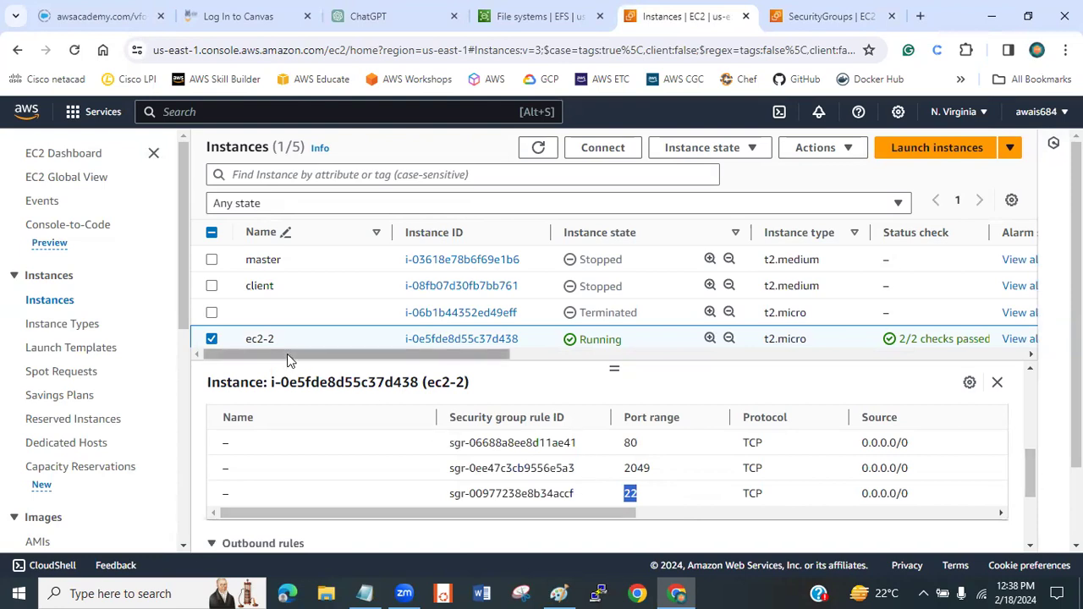
Step: Connect to ec2-1 through EC2 Instance Connect as ec2-user, closing the leftover security groups page along the way
left_click_drag(614, 364, 614, 415)
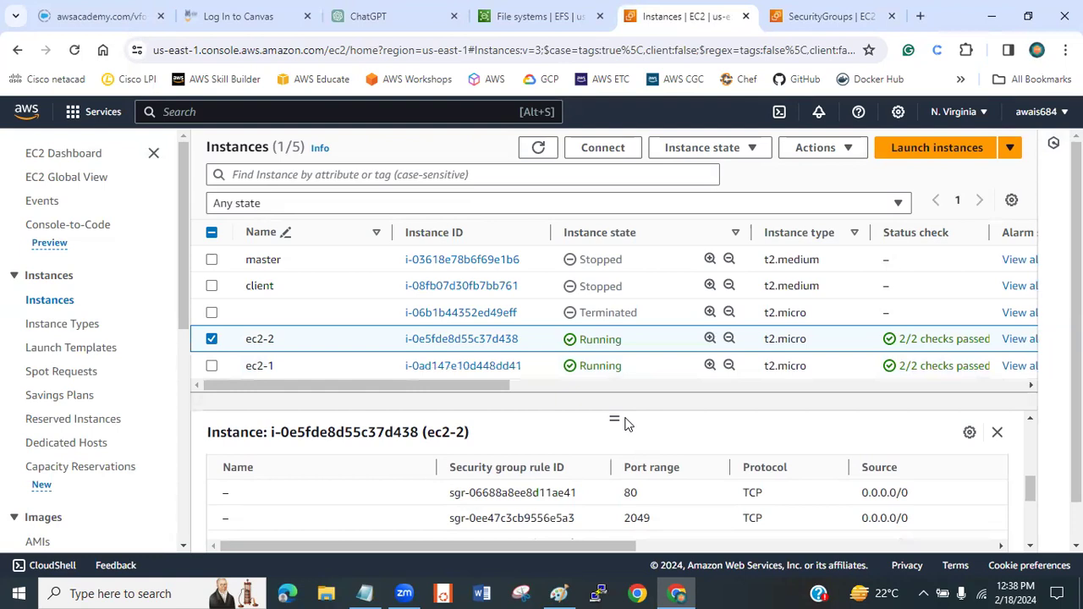
left_click(211, 339)
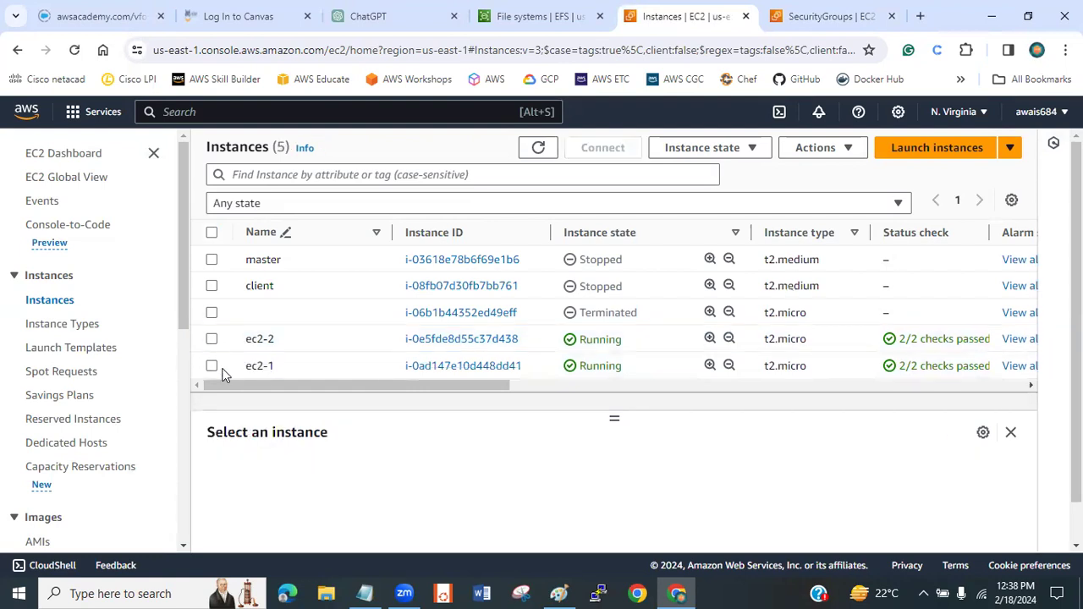
left_click(213, 366)
left_click(602, 148)
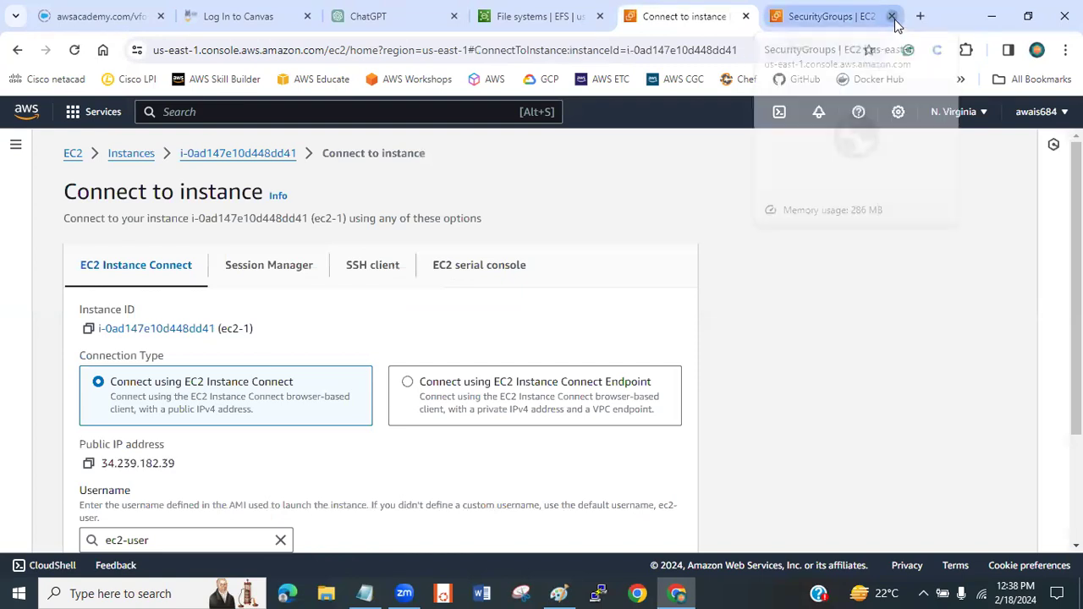
left_click(891, 17)
scroll(829, 505, "down", 2)
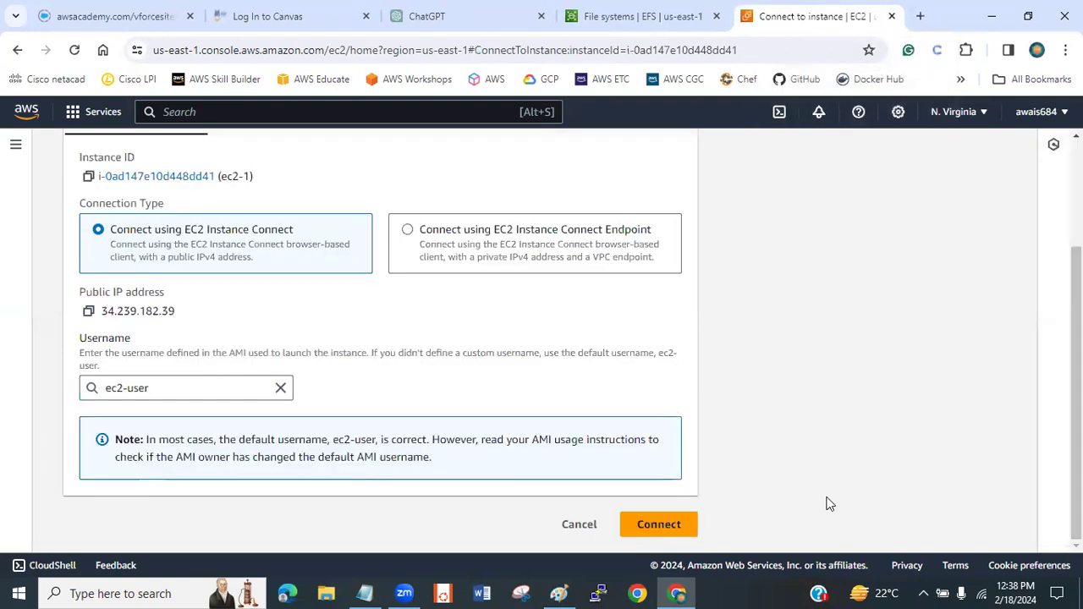
left_click(669, 518)
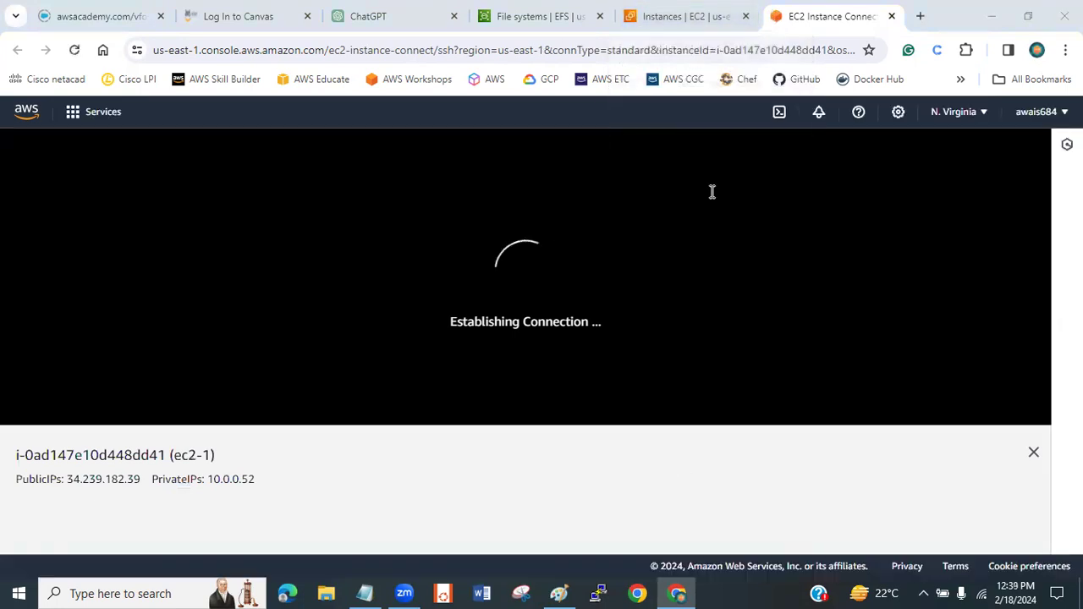
Step: Return to the instances list and connect to ec2-2 through EC2 Instance Connect as ec2-user
left_click(674, 8)
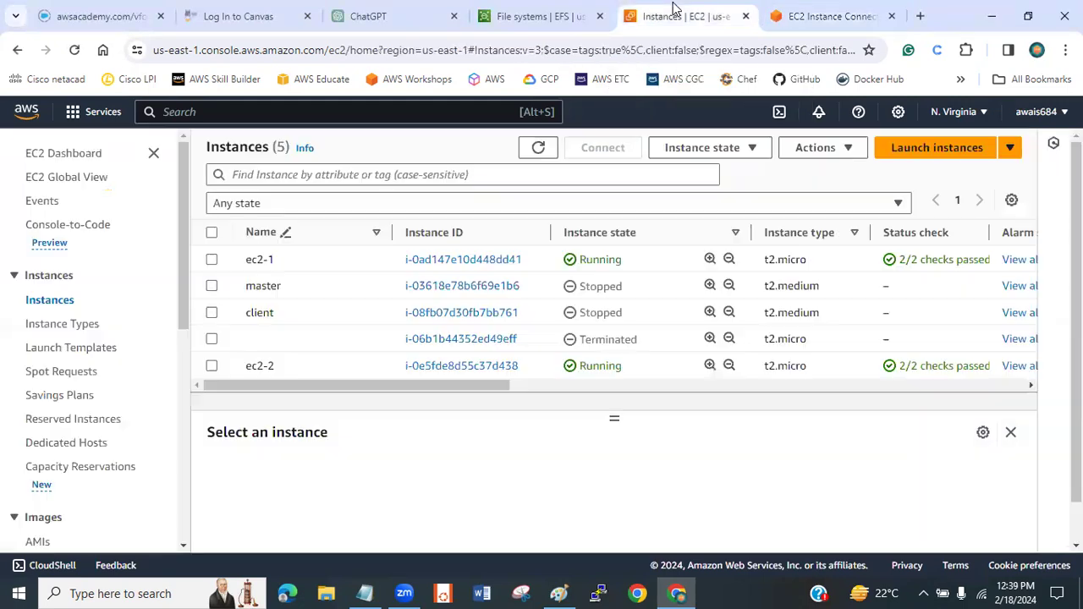
left_click(211, 366)
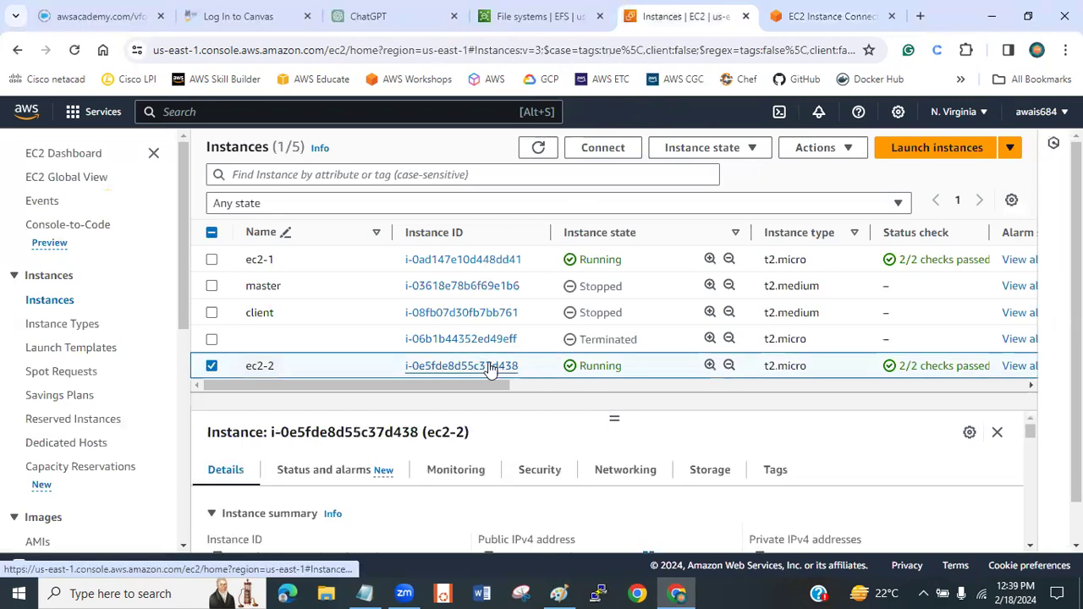
left_click(599, 149)
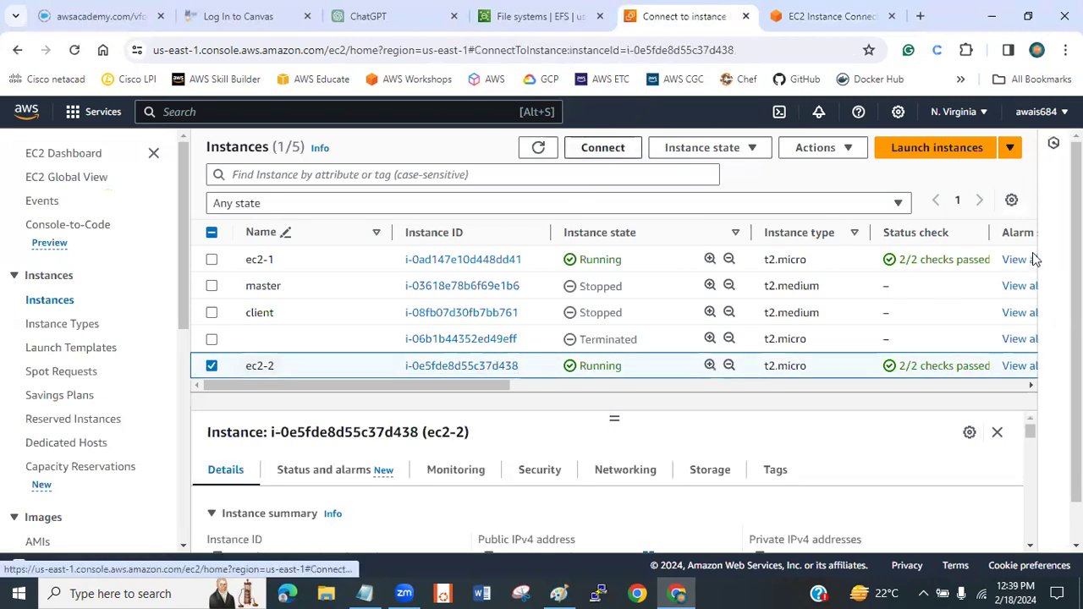
scroll(541, 338, "down", 2)
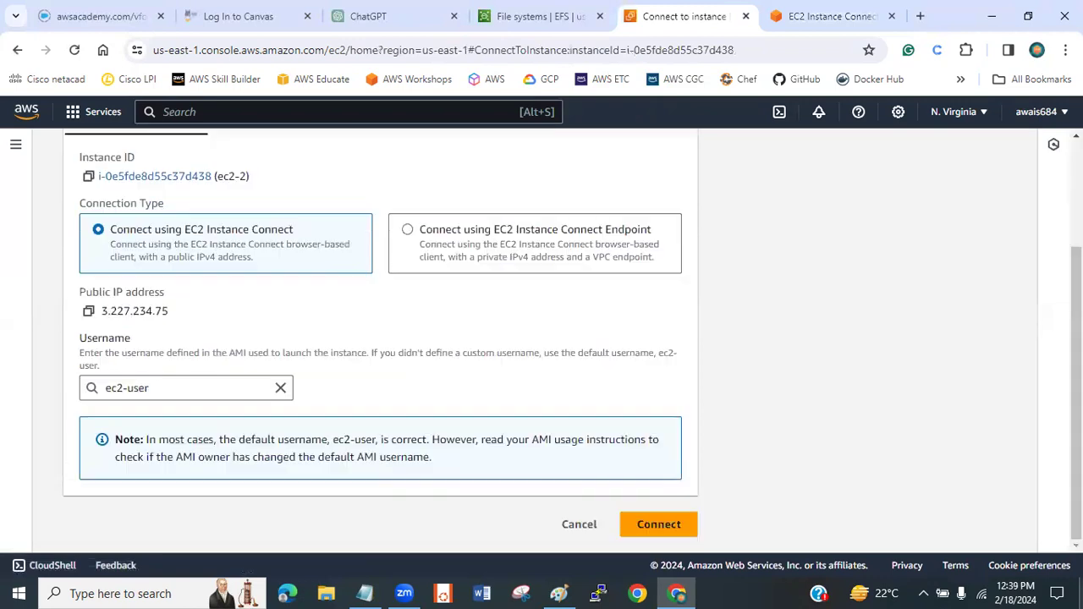
left_click(669, 519)
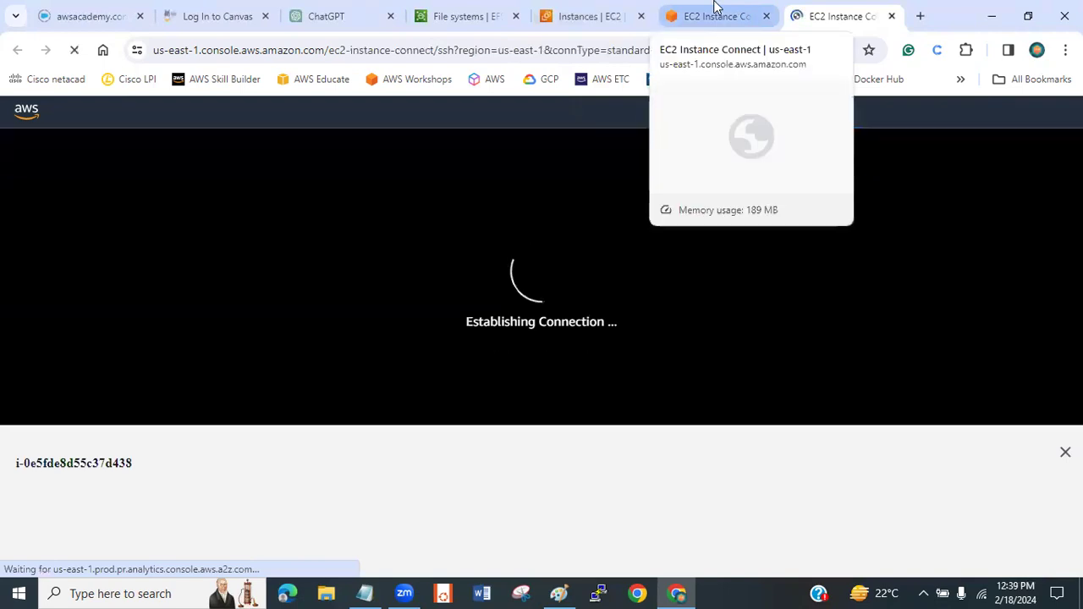
Step: In the ec2-1 terminal, list the files, clear the screen, and print and inspect the working directory path
left_click(713, 9)
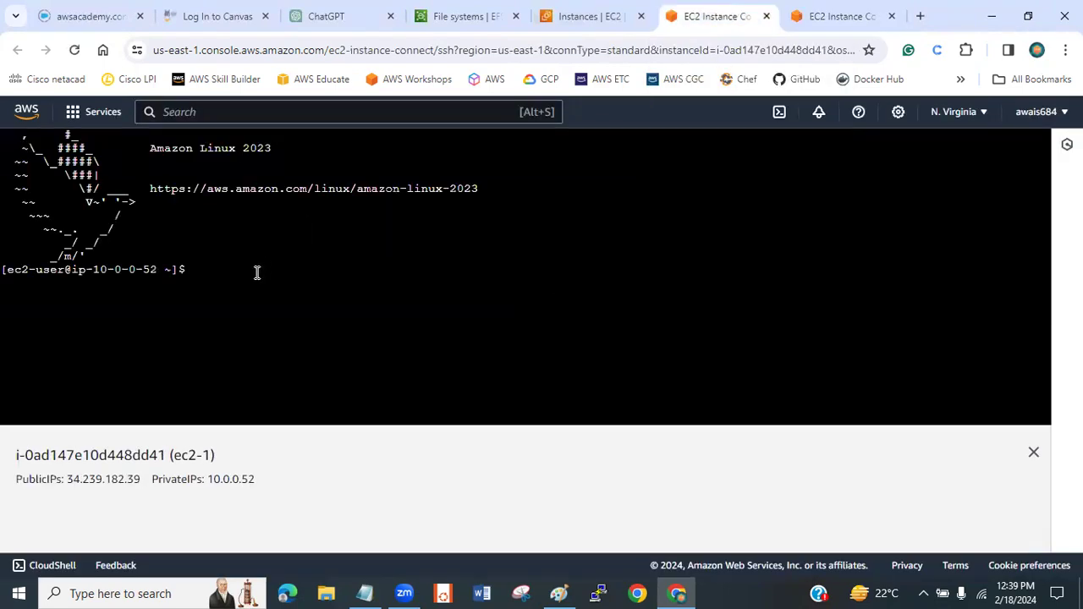
type("ls")
key("Return")
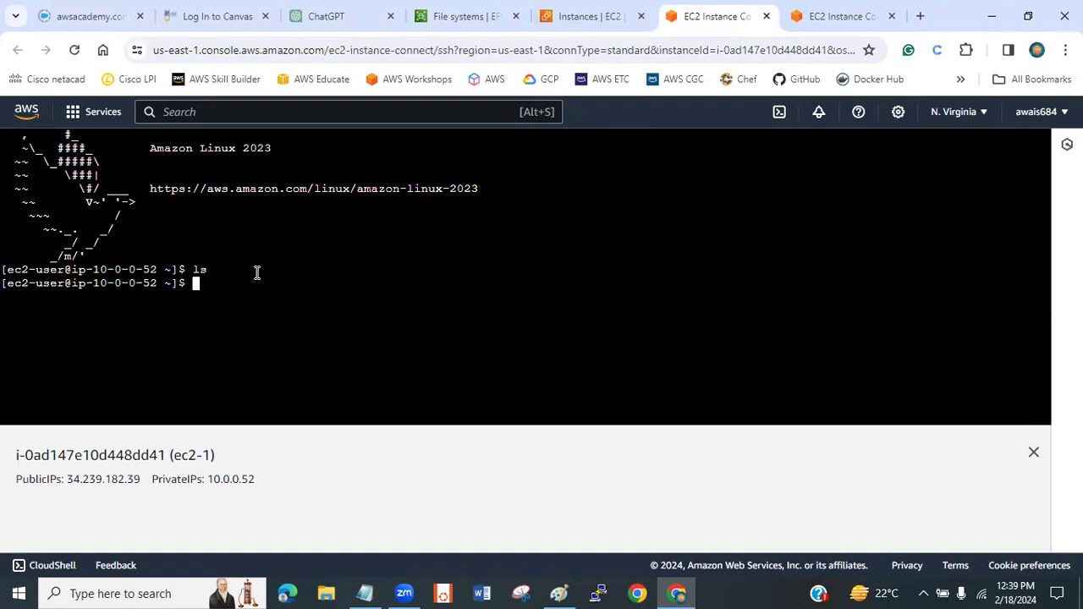
key("ctrl+l")
type("pwd")
key("Return")
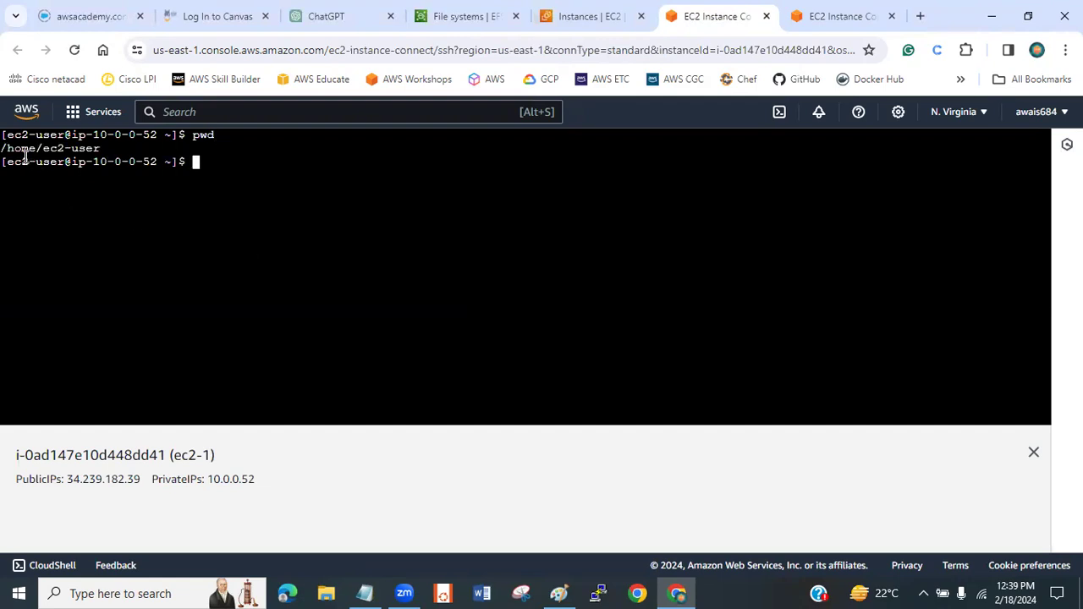
mouse_move(8, 148)
left_mouse_down()
mouse_move(101, 148)
mouse_move(12, 151)
left_mouse_up()
left_click(101, 149)
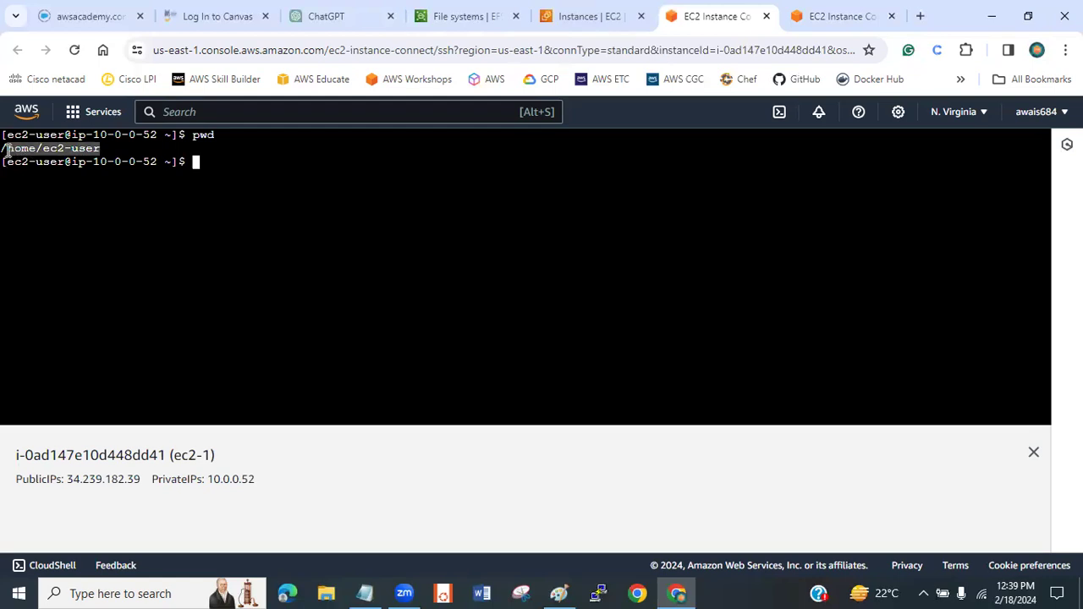
left_click_drag(6, 150, 1, 151)
left_click_drag(10, 150, 22, 151)
left_click(214, 182)
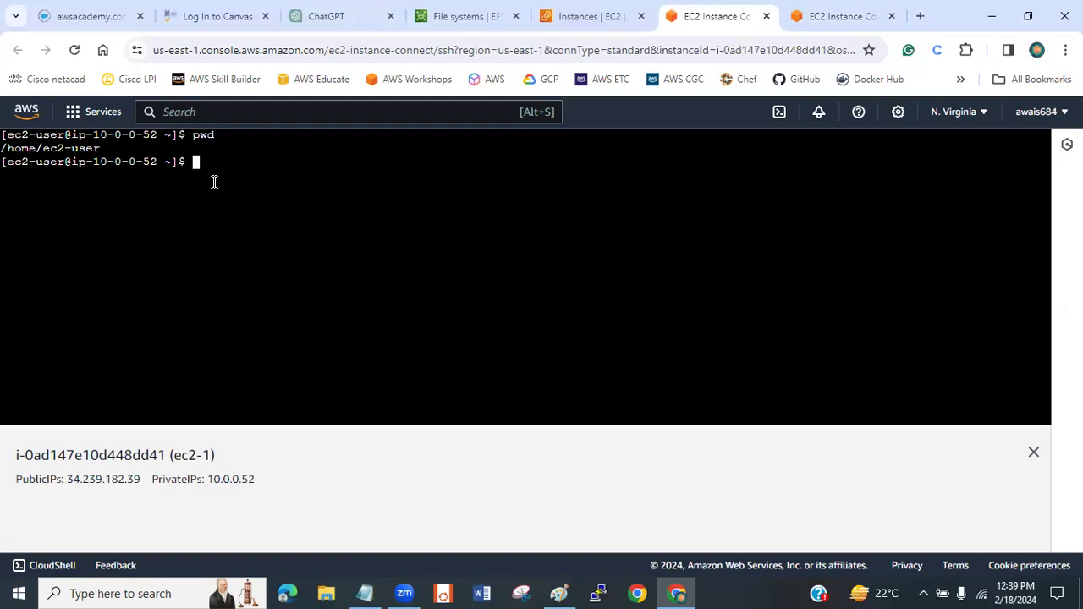
type("/mnt-efs")
key("BackSpace")
key("BackSpace")
key("BackSpace")
key("BackSpace")
key("BackSpace")
key("BackSpace")
key("BackSpace")
key("BackSpace")
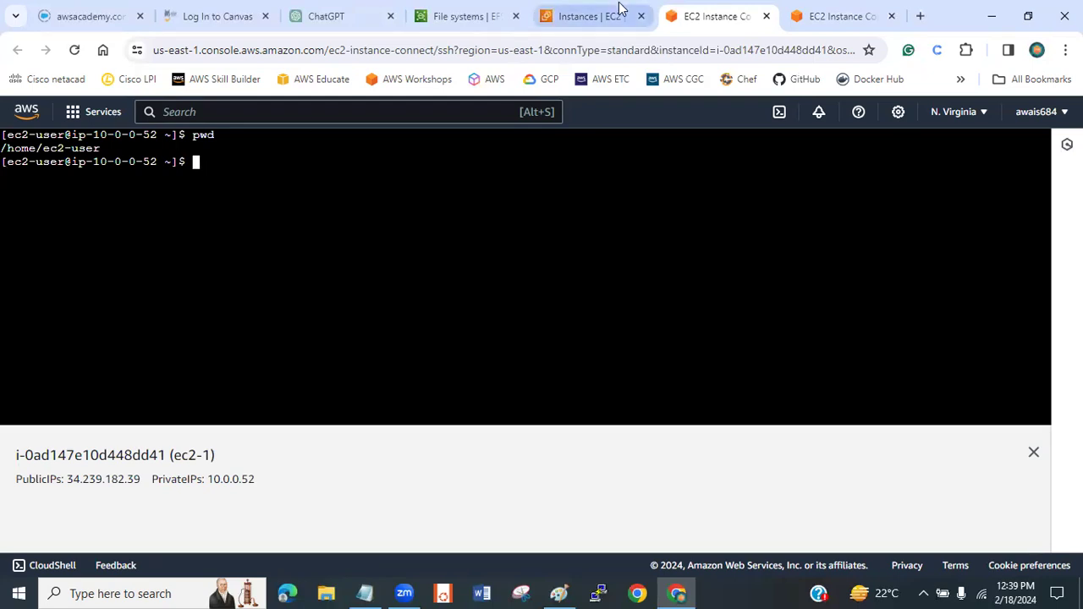
Step: Clear the ec2-2 terminal and print its working directory with pwd
left_click(842, 16)
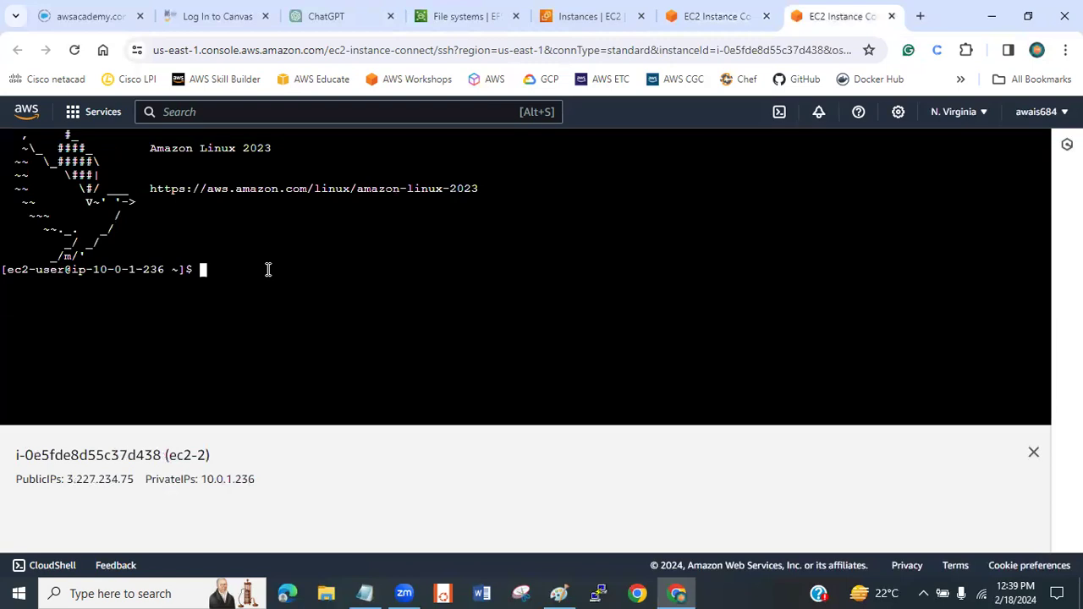
key("ctrl+l")
type("pwd")
key("Return")
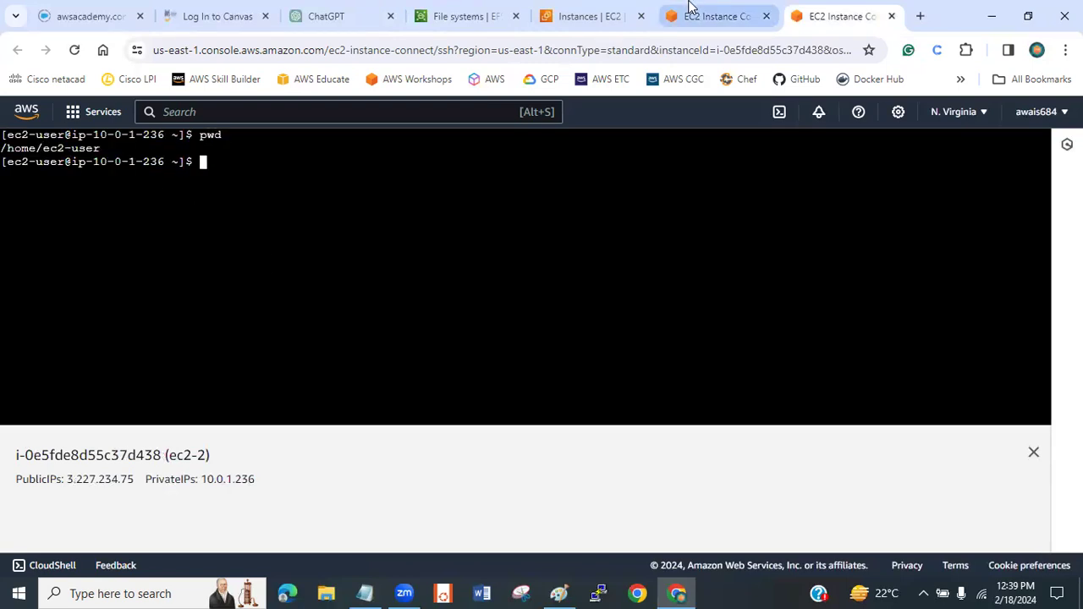
Step: Go back to the ec2-1 terminal, switch to Paint to review the lab-vpc and EFS diagram, and return to the terminal
left_click(699, 14)
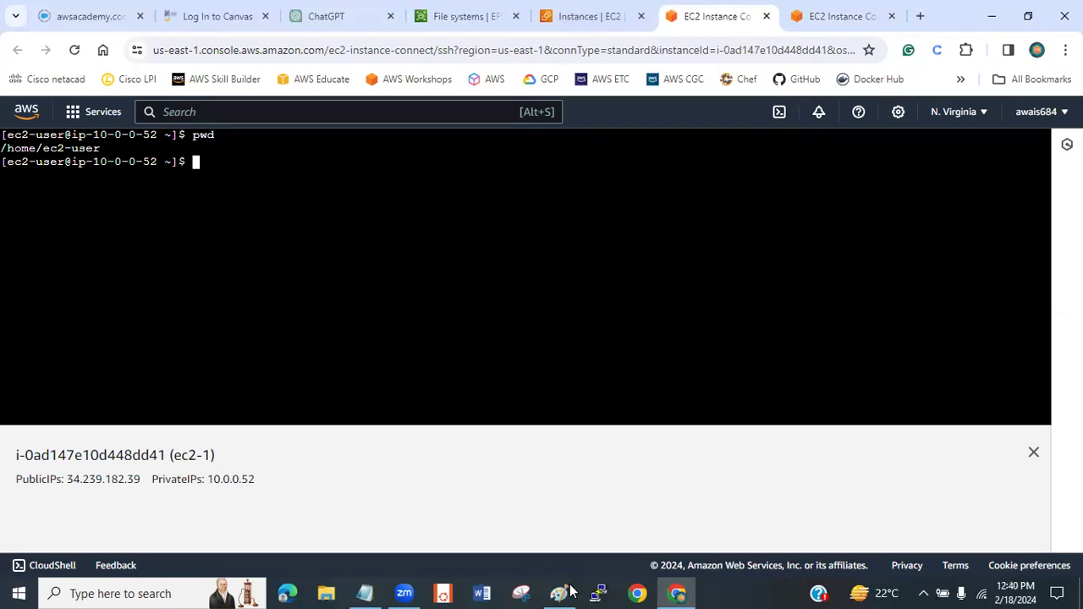
key("alt+Tab")
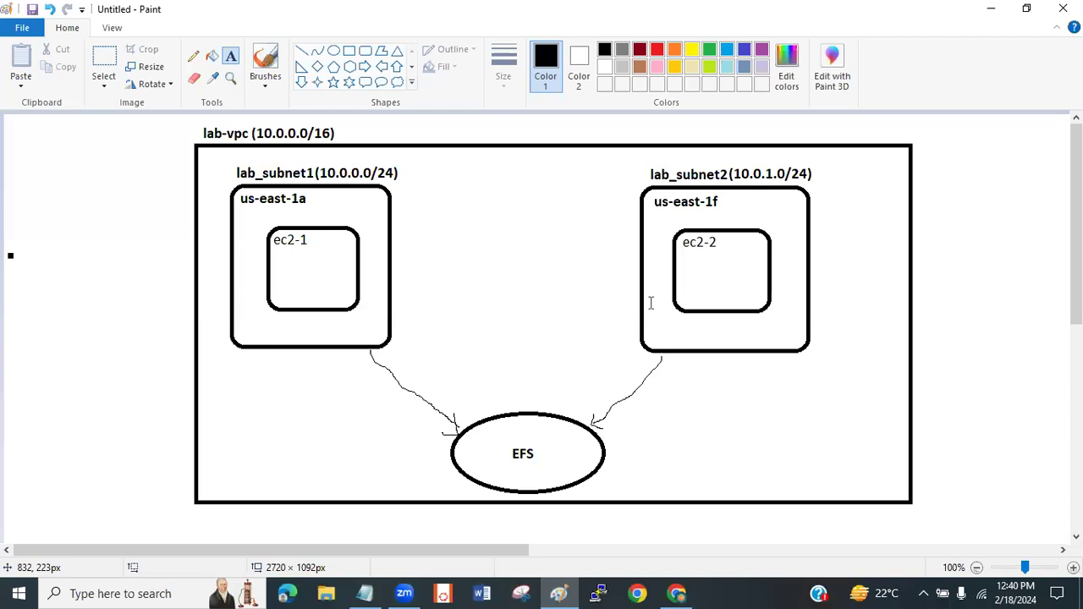
left_click(652, 443)
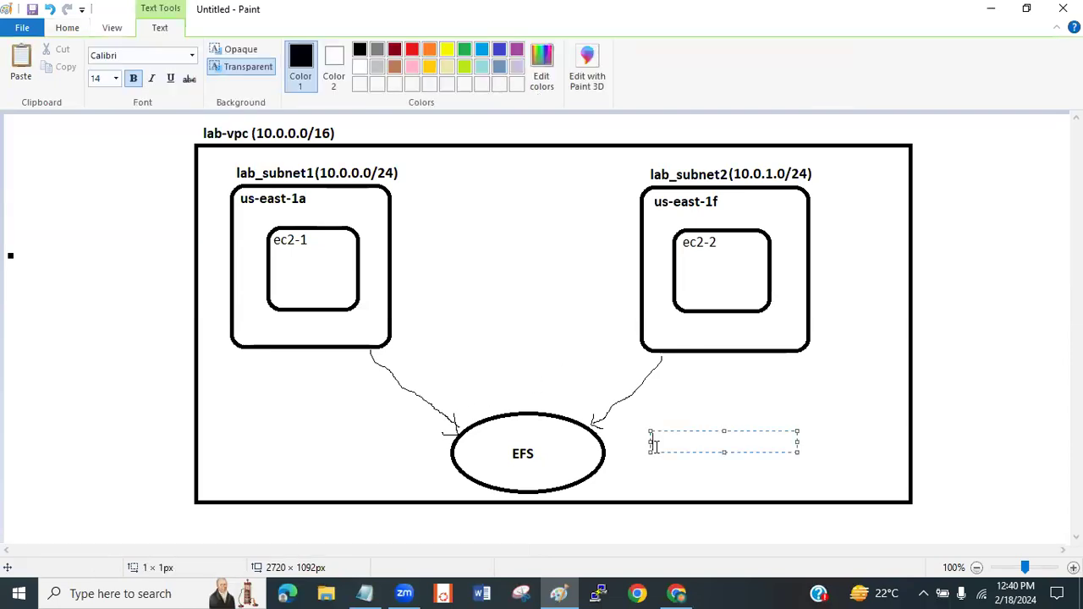
left_click(677, 593)
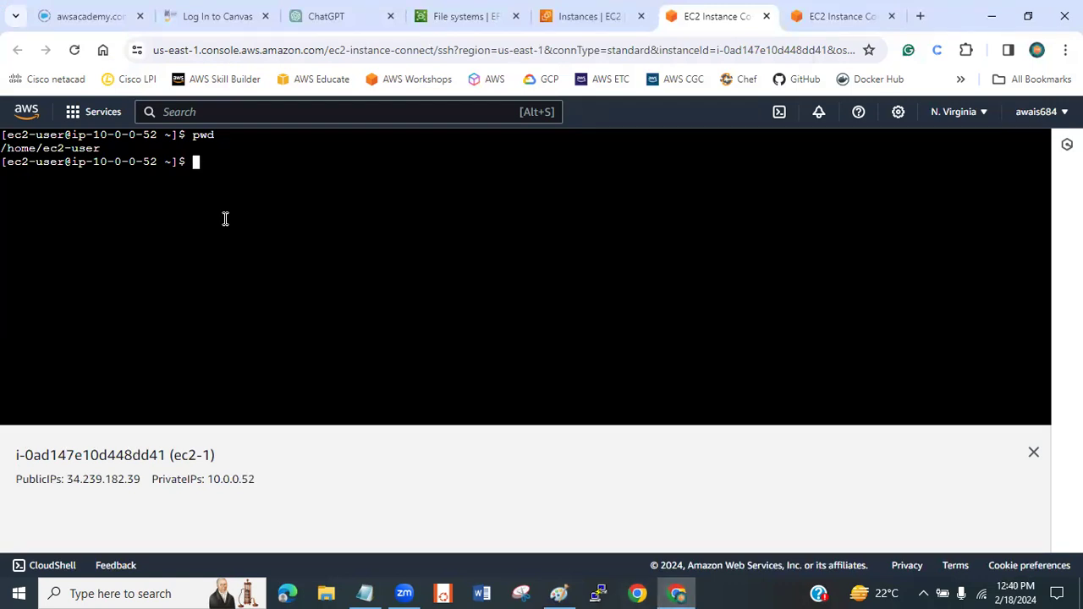
Step: Try to create file1, file2 and file3 on ec2-1 with touch, correcting the misspelled command and rerunning it
type("touvh file1 file")
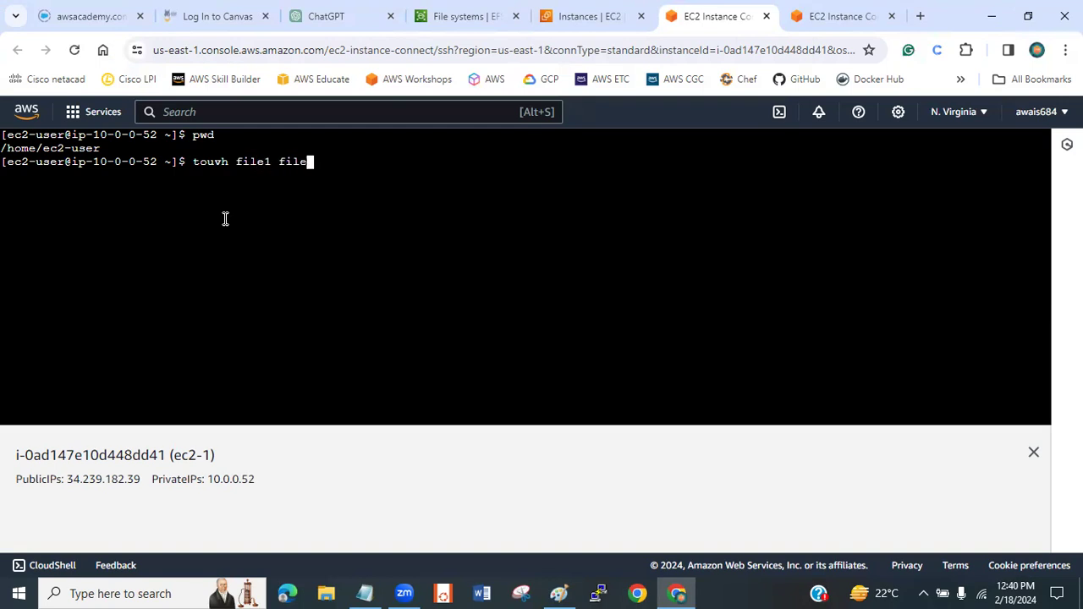
type("2 file3")
key("Return")
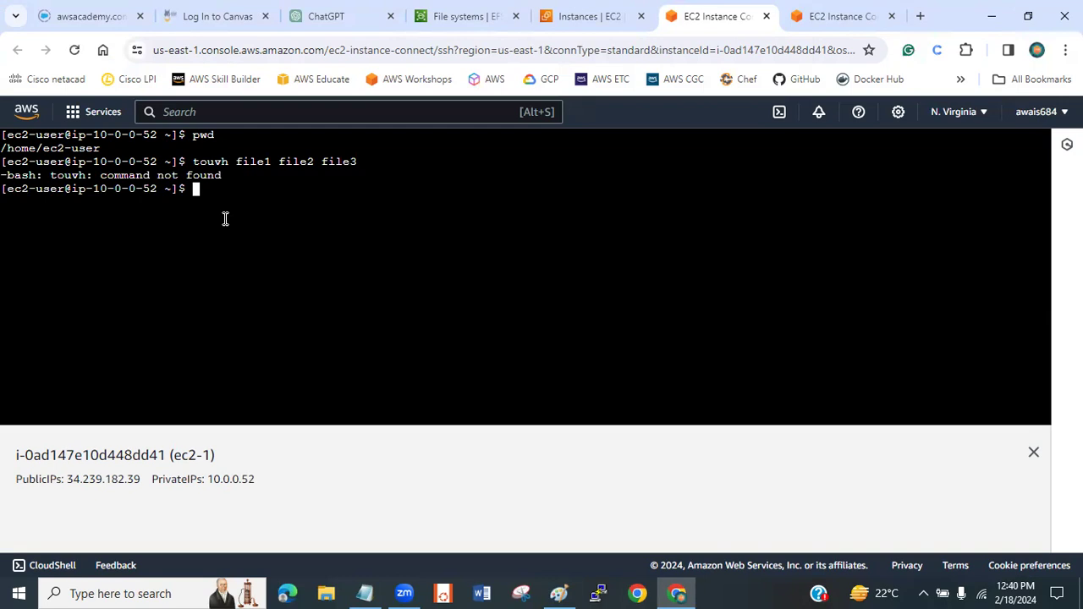
key("Up")
key("Left")
key("Left")
key("Left")
key("Left")
key("Left")
key("Left")
key("Left")
key("Left")
key("Left")
key("Left")
key("Left")
key("Left")
key("Left")
key("Left")
key("Left")
key("Left")
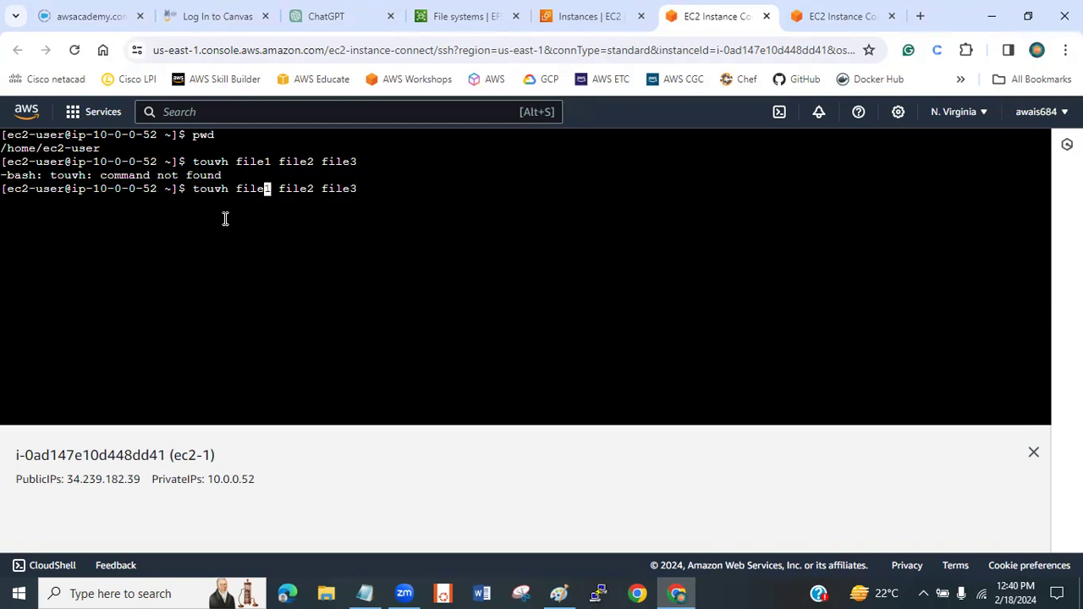
key("Left")
key("Left")
key("Left")
key("BackSpace")
type("c")
key("Return")
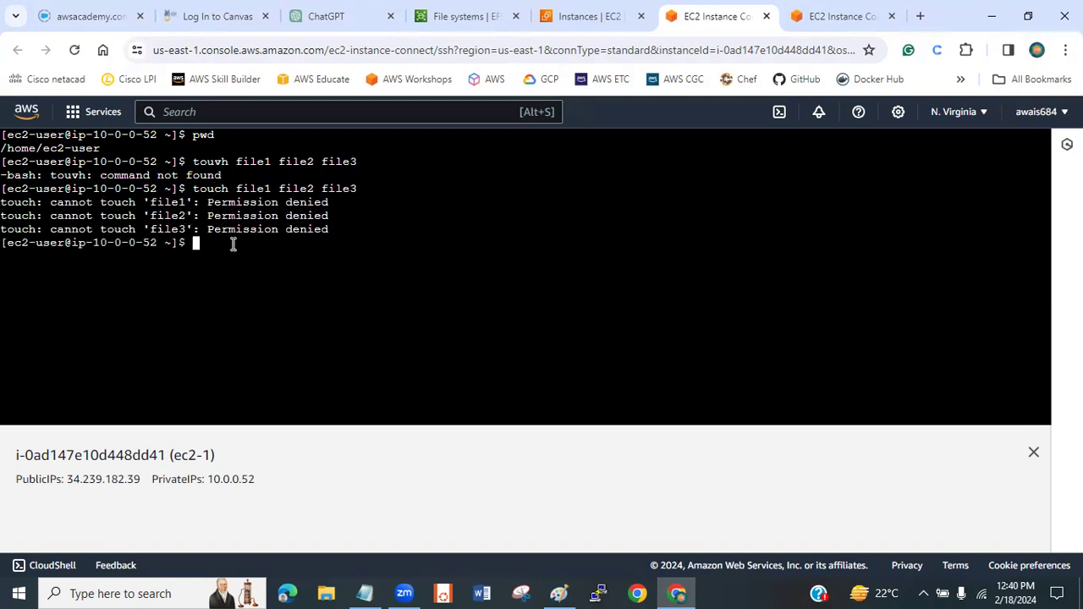
Step: Clear the ec2-1 terminal and create file1, file2 and file3 with touch, running the command with sudo
key("ctrl+l")
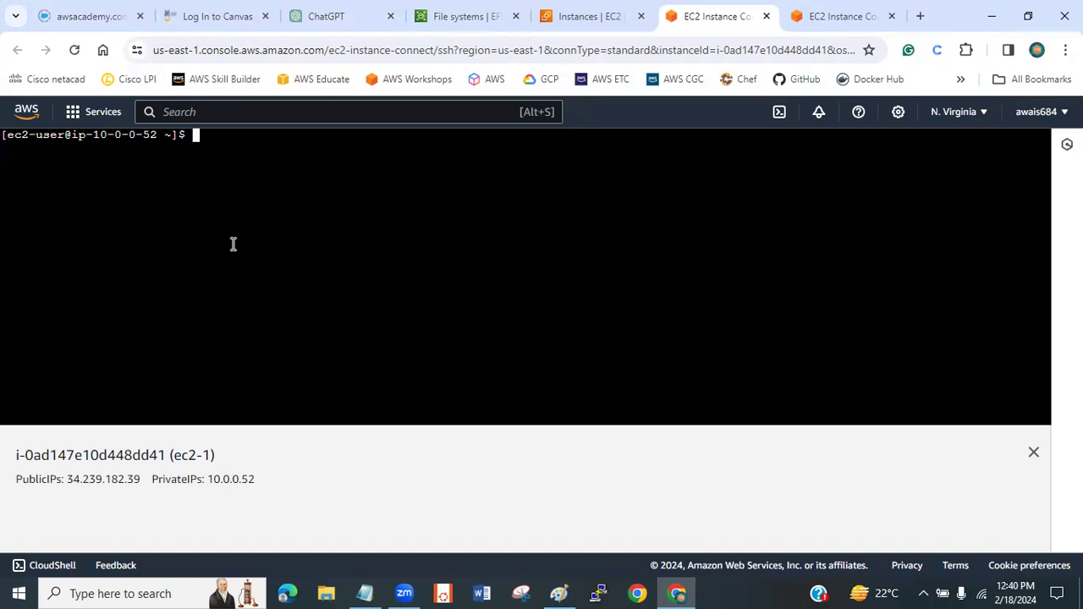
type("sudio")
key("BackSpace")
key("BackSpace")
key("BackSpace")
type("o ")
type("tiu")
key("BackSpace")
key("BackSpace")
type("ouch f")
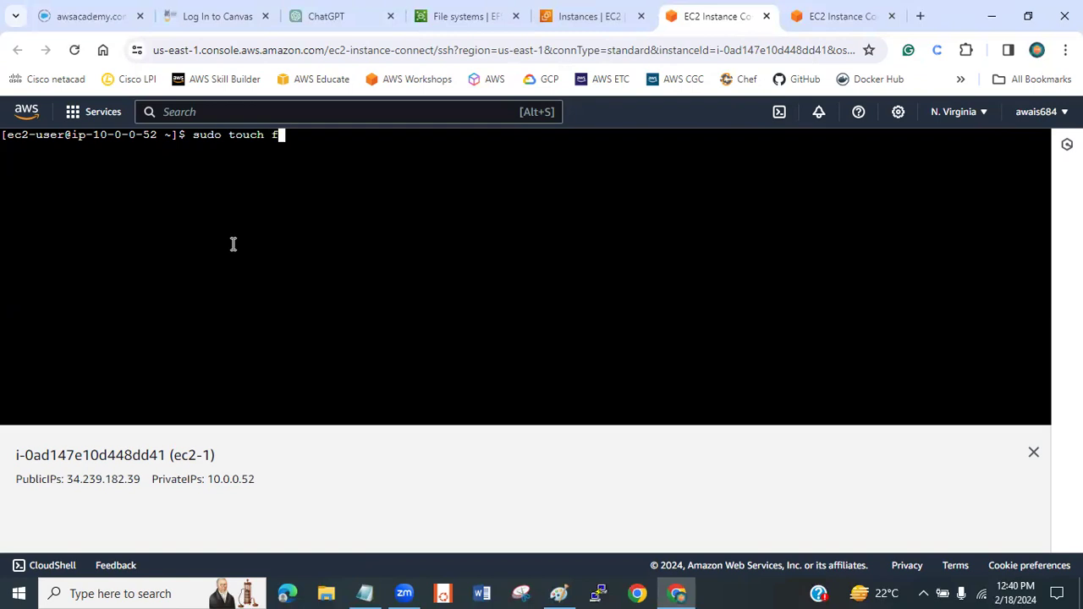
type("ile1 file2 file3")
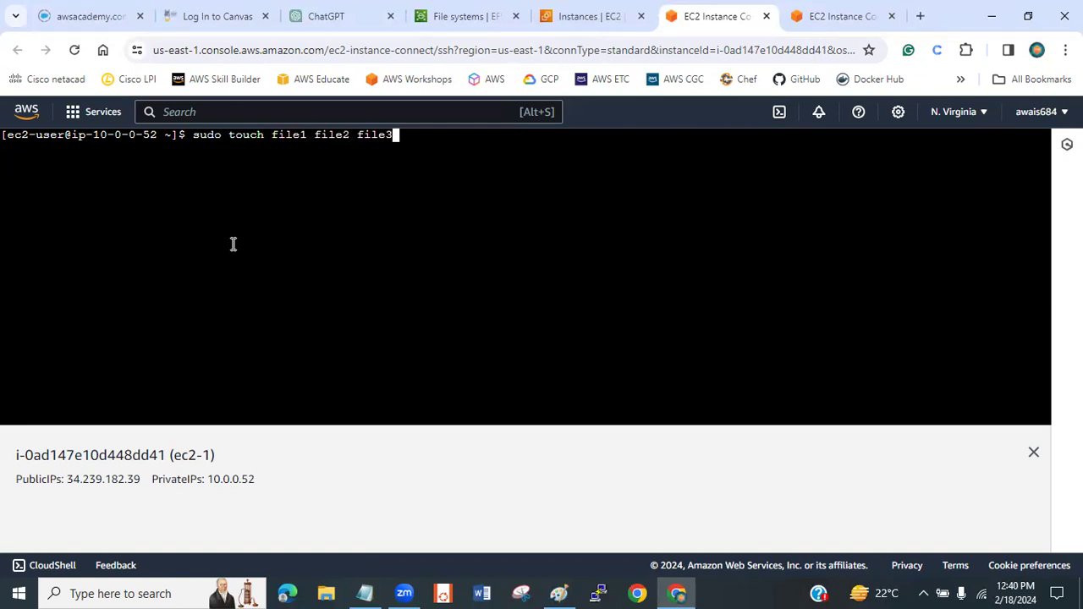
key("Return")
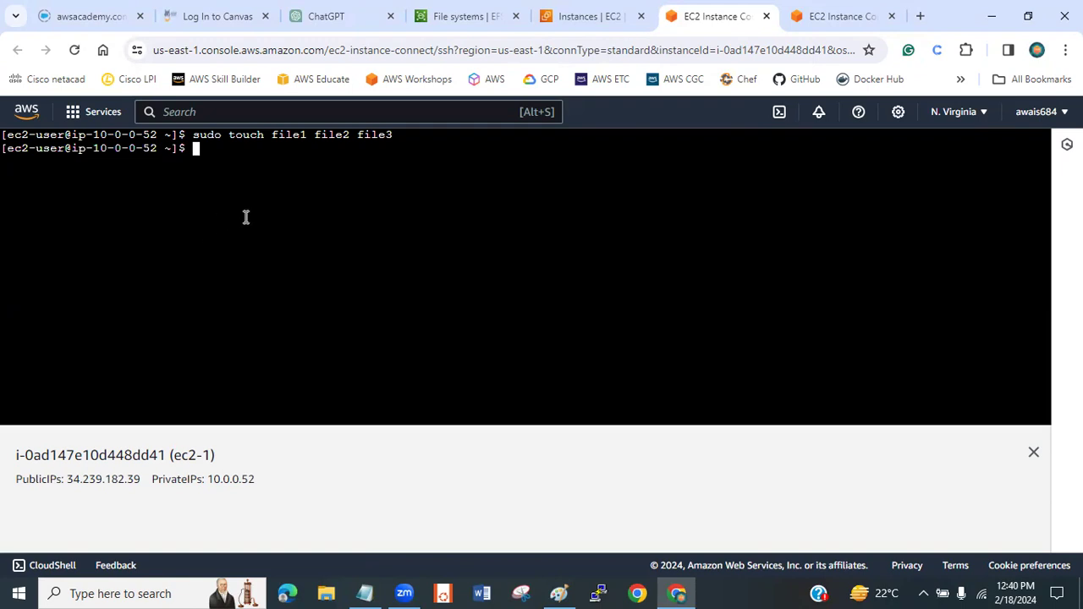
Step: List the directory contents on ec2-1 and on ec2-2 with ls to compare the files visible on both instances
type("ls")
key("Return")
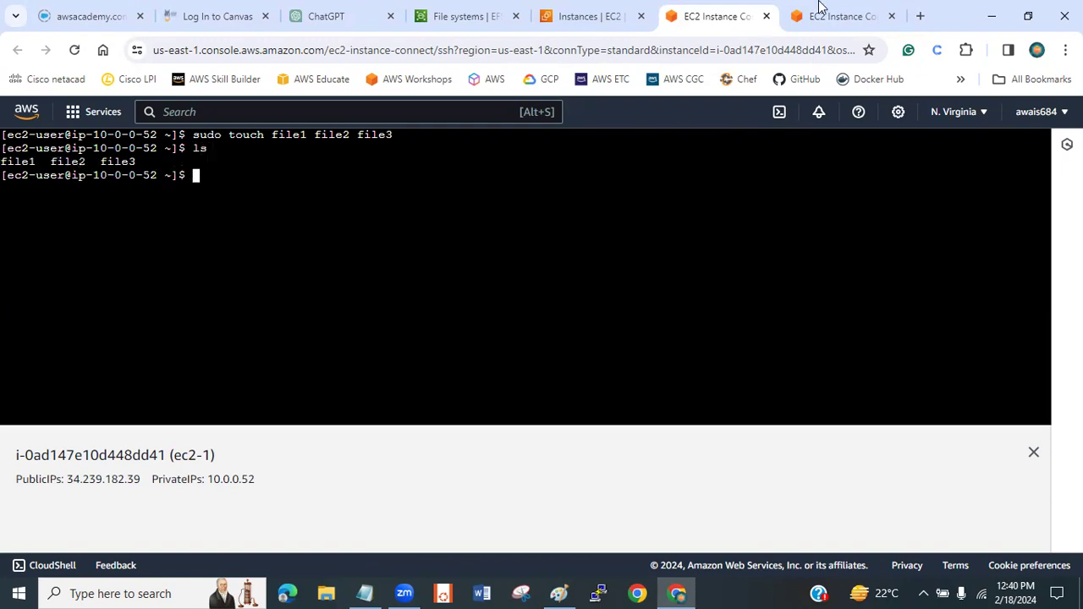
left_click(871, 12)
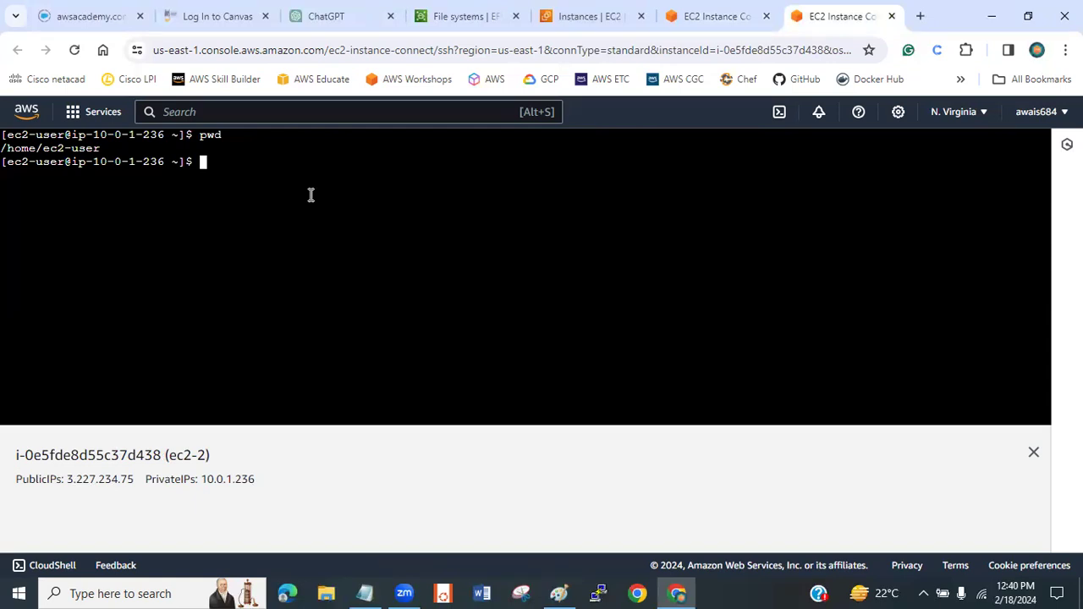
type("ls")
key("Return")
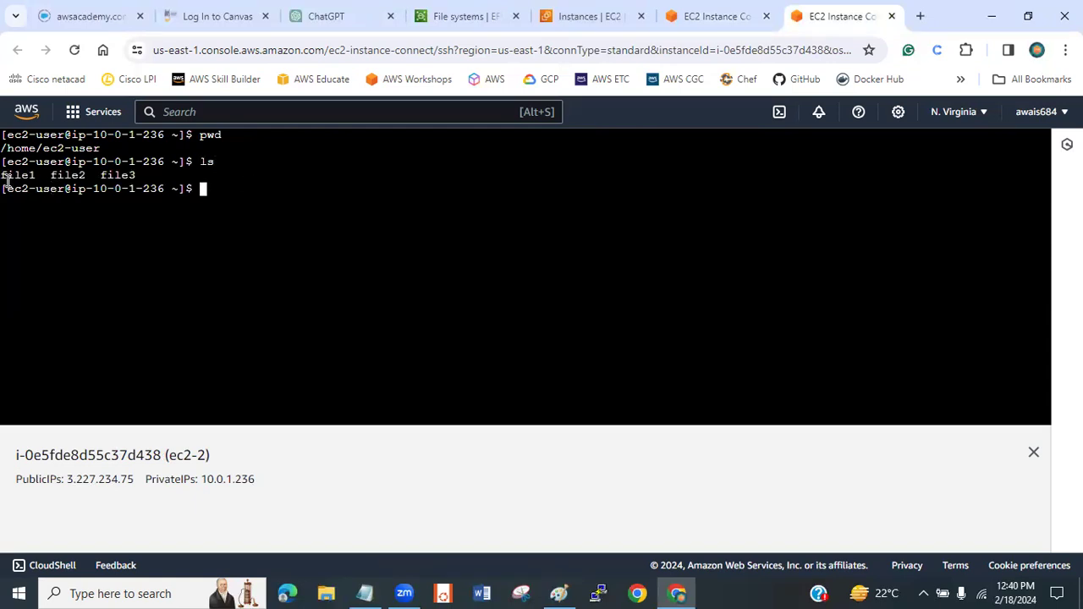
left_click_drag(7, 175, 134, 174)
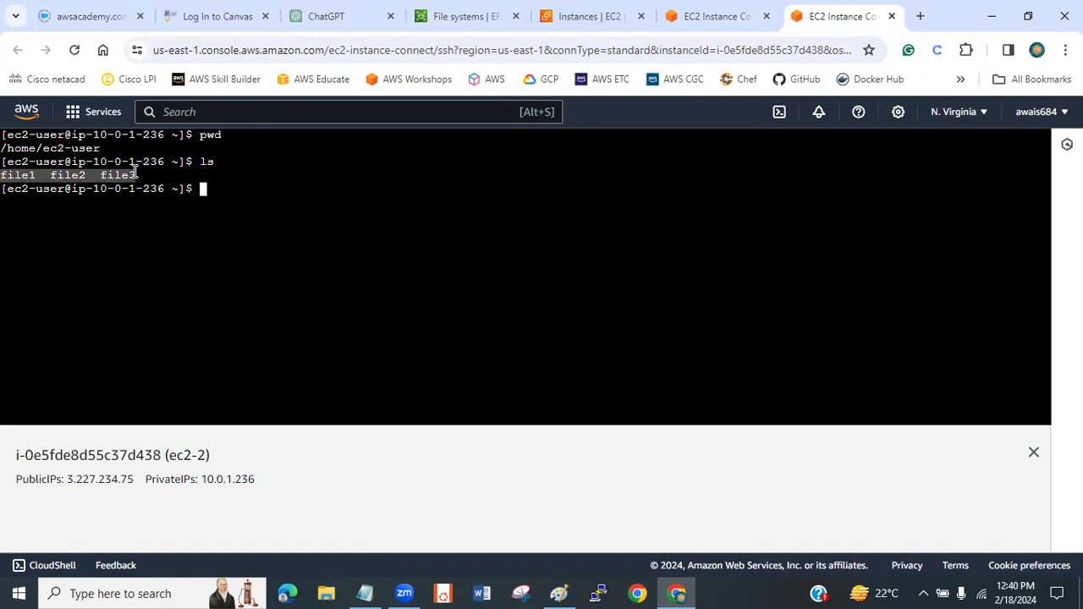
left_click(136, 173)
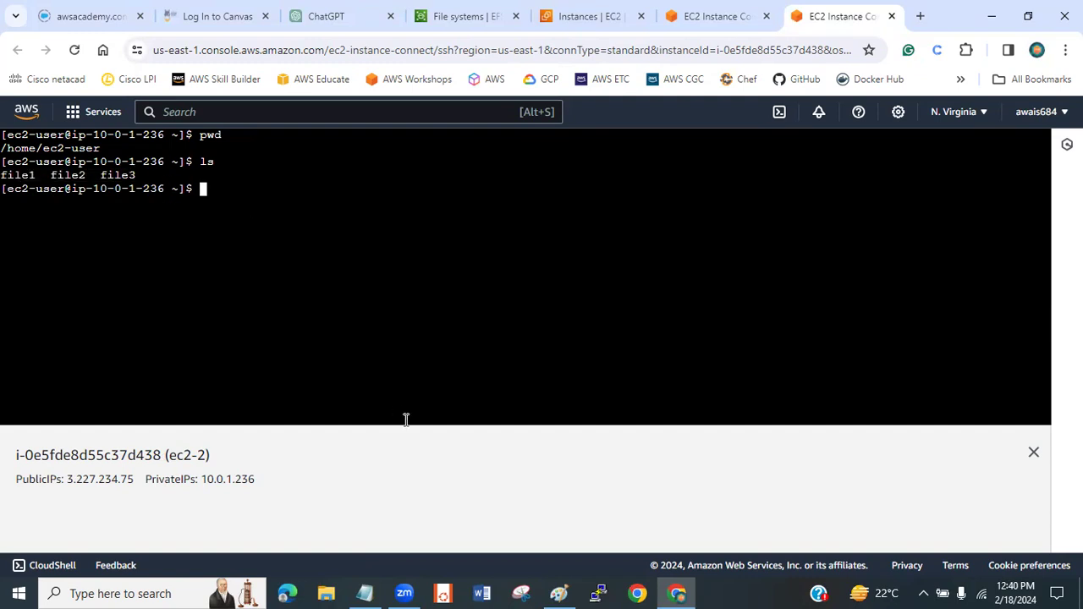
Step: Switch to the Paint diagram and start a non-bold text entry inside the ec2-1 box, below its label
left_click(729, 10)
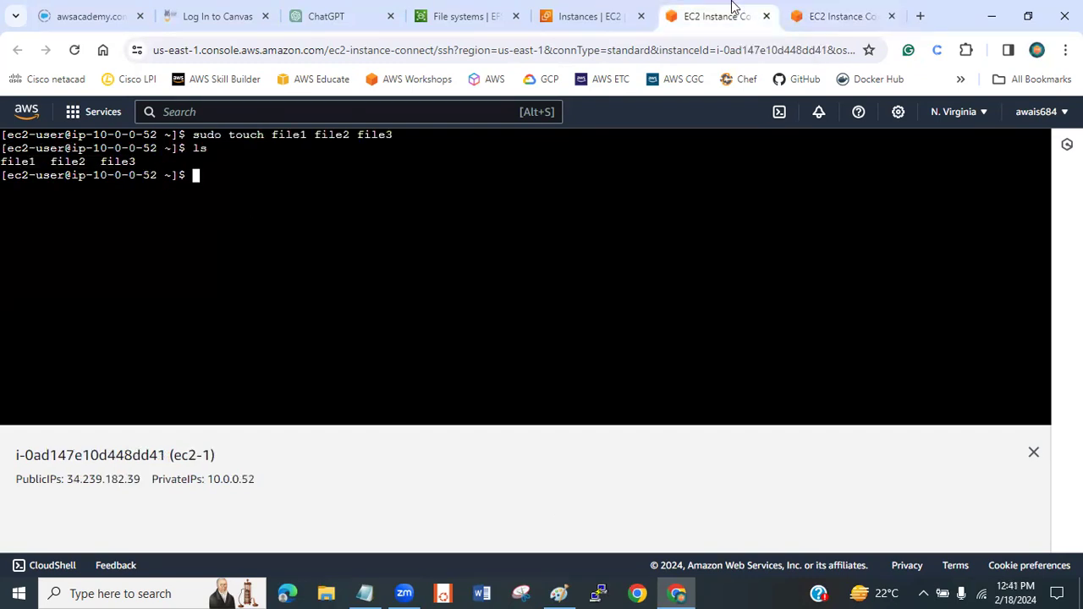
left_click(611, 8)
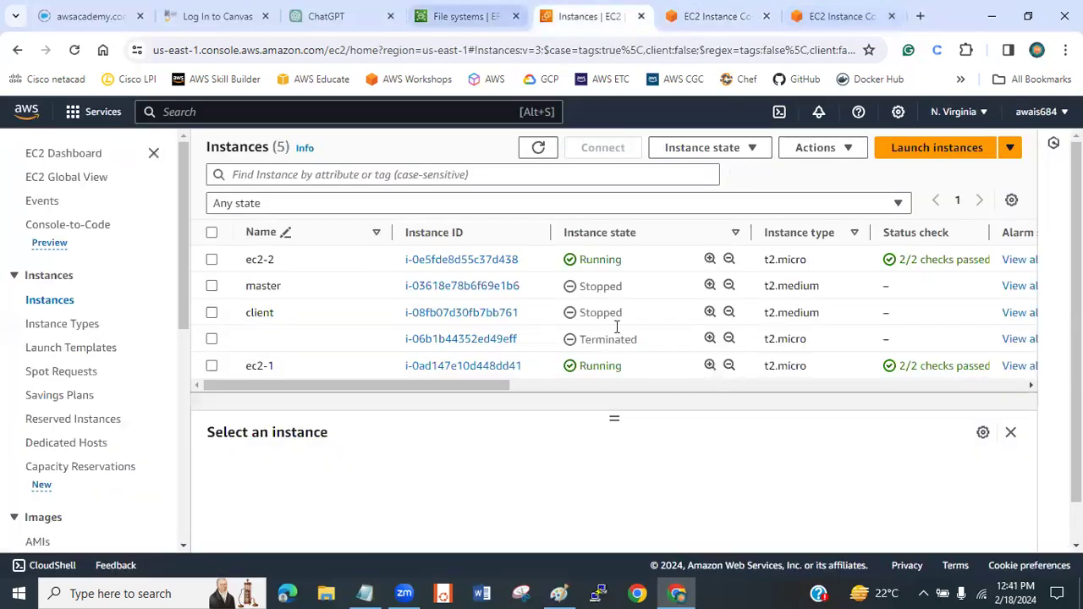
key("alt+Tab")
left_click(284, 253)
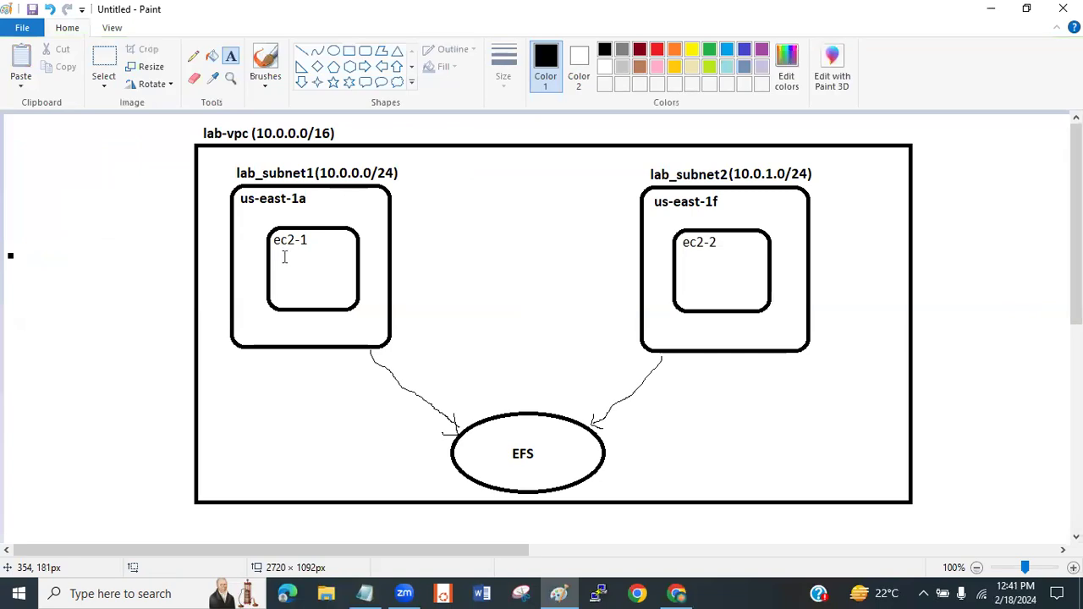
left_click(284, 257)
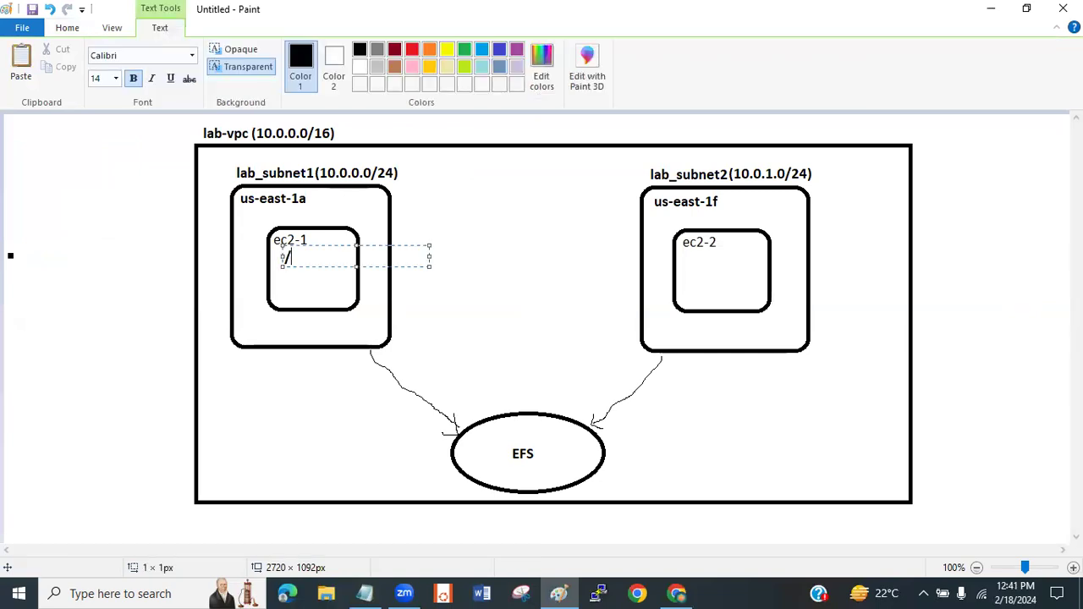
left_click(132, 78)
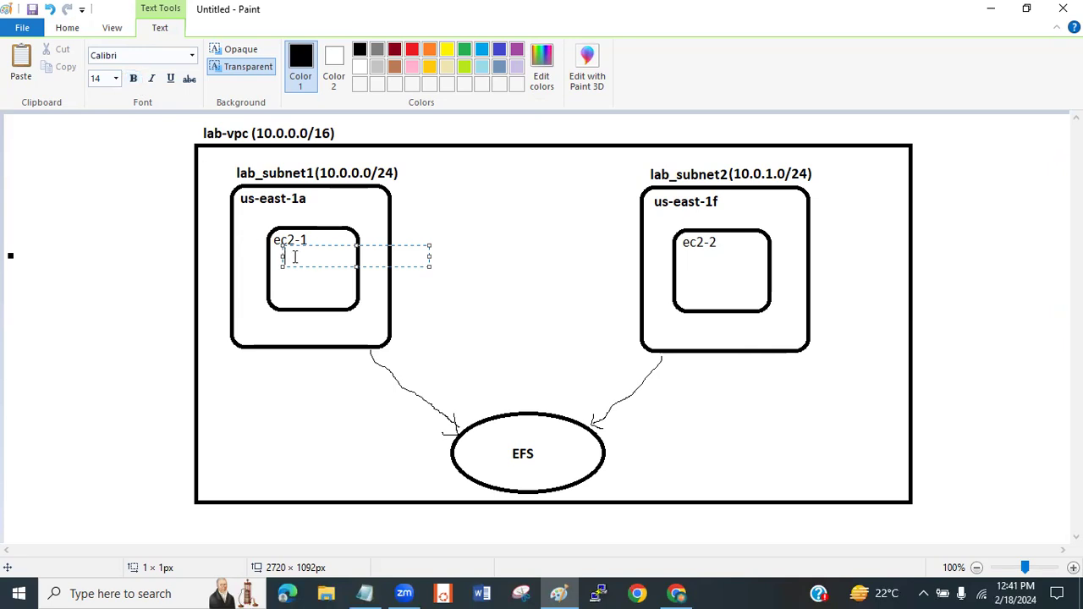